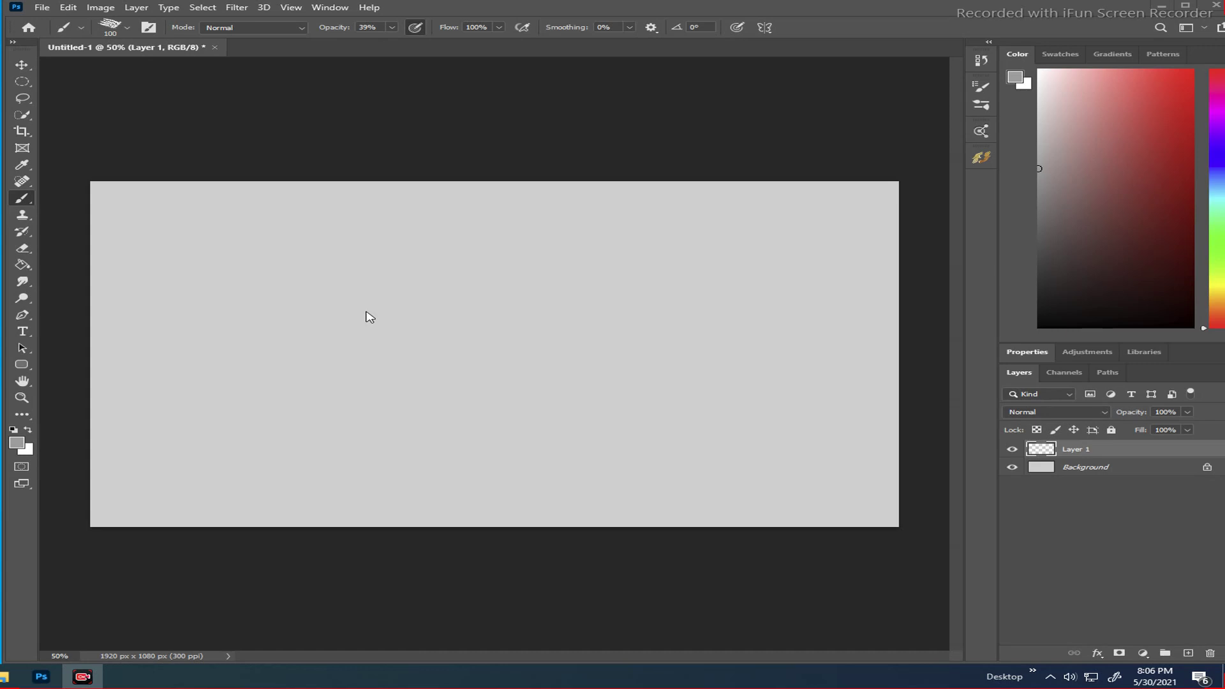
mouse_move(408, 363)
mouse_down()
mouse_move(410, 401)
mouse_move(402, 383)
mouse_up()
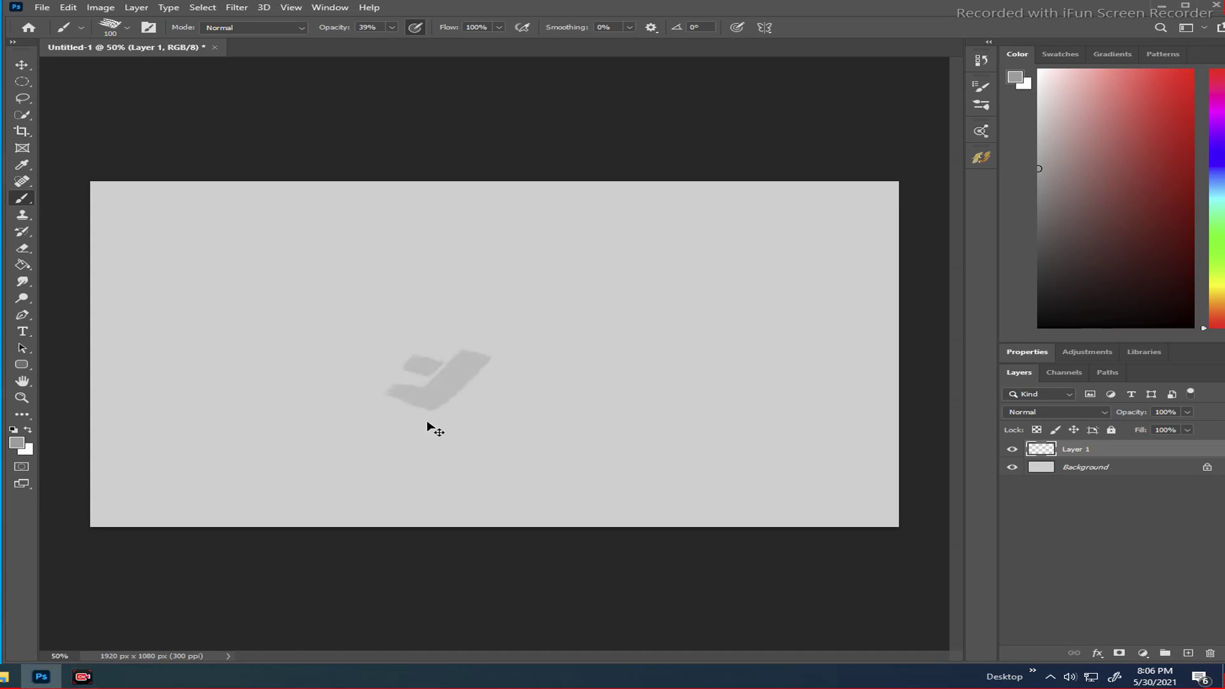
key(ctrl+z)
key(ctrl+z)
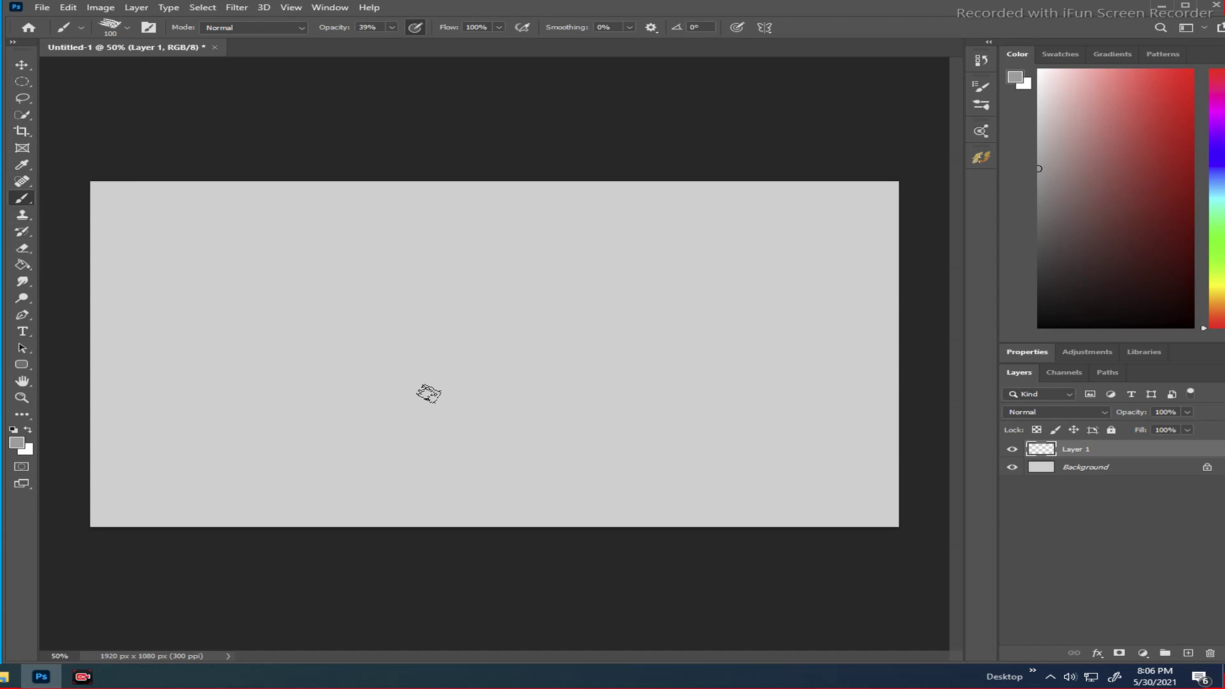
- Paint a broad, rough tree crown in mid-gray on the left half of the canvas, using a 45 px brush
key(bracketleft)
key(bracketleft)
drag(277, 329, 265, 340)
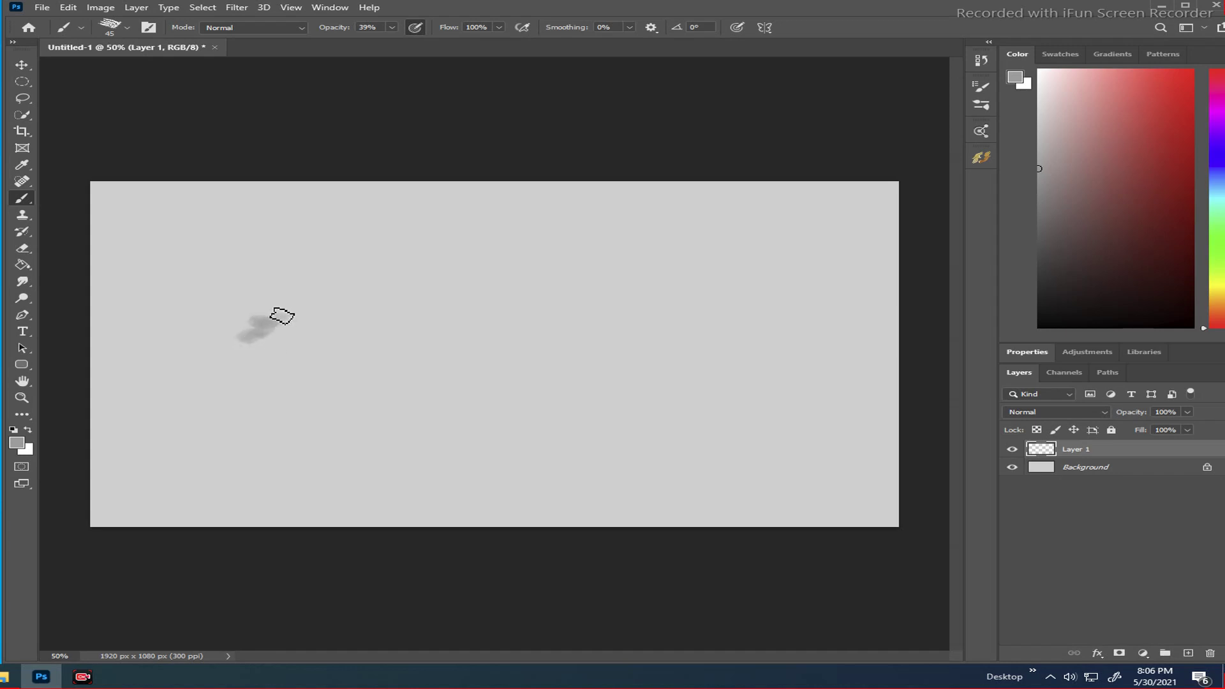
mouse_move(290, 318)
mouse_down()
mouse_move(265, 306)
mouse_move(279, 308)
mouse_move(249, 326)
mouse_move(270, 325)
mouse_up()
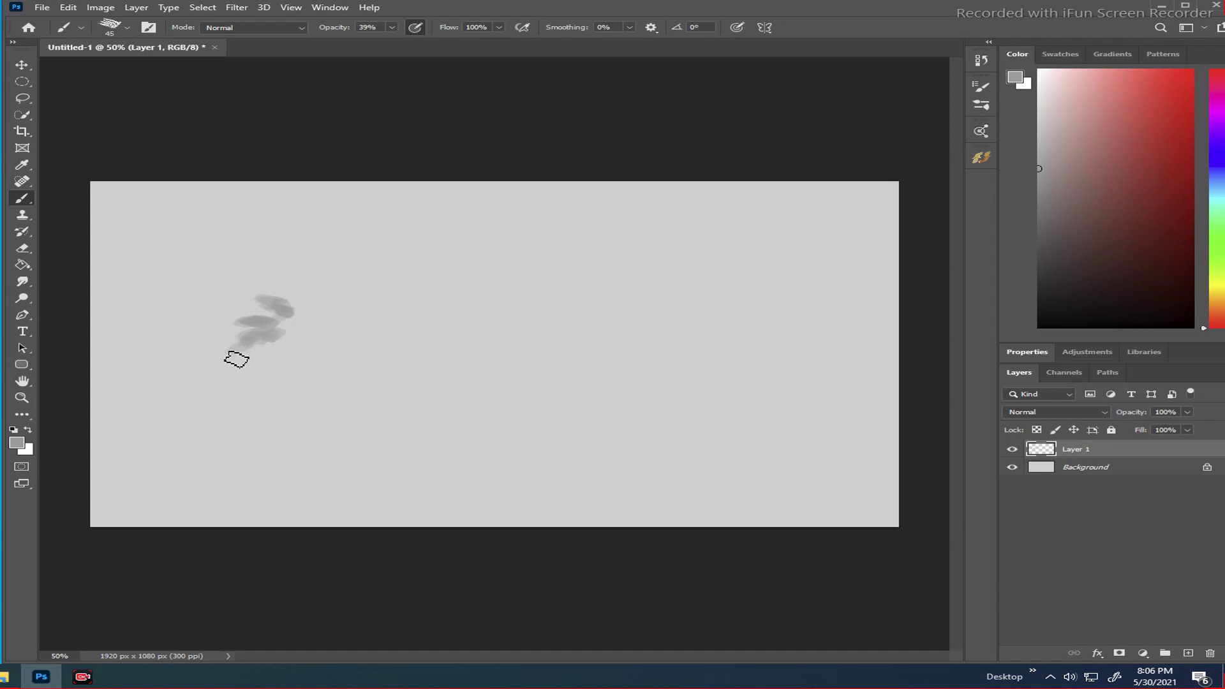
mouse_move(260, 355)
mouse_down()
mouse_move(291, 350)
mouse_move(235, 366)
mouse_move(278, 373)
mouse_move(277, 349)
mouse_move(305, 350)
mouse_move(236, 383)
mouse_move(297, 369)
mouse_move(266, 351)
mouse_move(210, 368)
mouse_move(284, 352)
mouse_move(300, 362)
mouse_move(282, 301)
mouse_move(303, 309)
mouse_move(321, 289)
mouse_move(291, 316)
mouse_move(263, 307)
mouse_move(308, 313)
mouse_move(307, 289)
mouse_up()
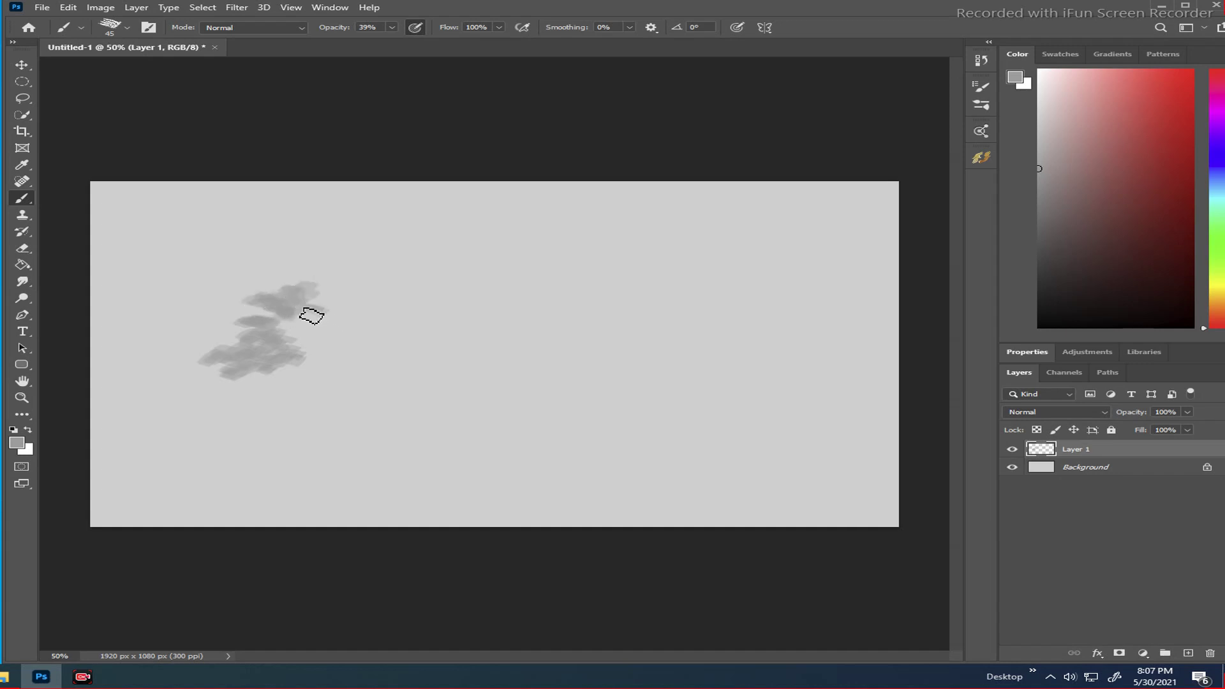
mouse_move(305, 325)
mouse_down()
mouse_move(296, 308)
mouse_move(319, 307)
mouse_up()
mouse_move(287, 286)
mouse_down()
mouse_move(261, 314)
mouse_move(241, 306)
mouse_move(272, 354)
mouse_move(289, 359)
mouse_move(234, 391)
mouse_move(258, 394)
mouse_move(228, 404)
mouse_move(296, 372)
mouse_up()
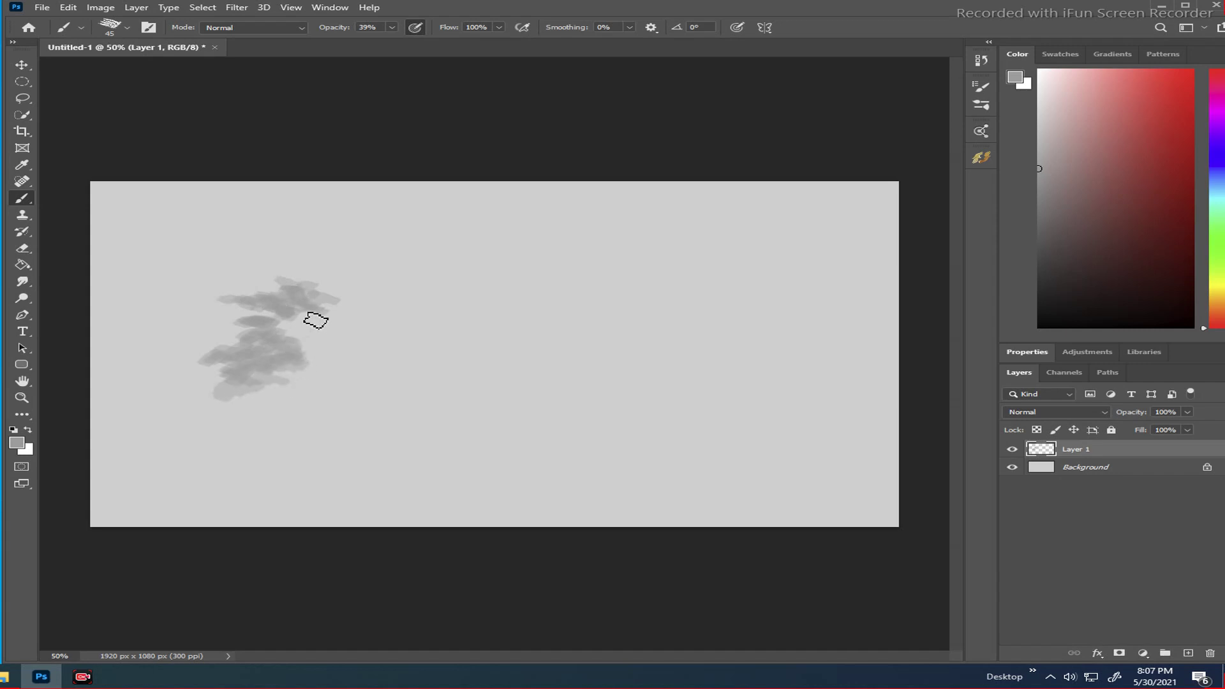
mouse_move(327, 293)
mouse_down()
mouse_move(255, 305)
mouse_move(325, 282)
mouse_move(319, 293)
mouse_move(360, 298)
mouse_move(325, 288)
mouse_move(343, 286)
mouse_move(360, 304)
mouse_move(351, 292)
mouse_move(369, 296)
mouse_move(285, 285)
mouse_move(325, 292)
mouse_move(286, 282)
mouse_move(367, 277)
mouse_move(341, 285)
mouse_move(373, 299)
mouse_move(369, 319)
mouse_move(390, 301)
mouse_move(343, 276)
mouse_move(385, 280)
mouse_move(342, 275)
mouse_move(370, 270)
mouse_move(389, 280)
mouse_move(343, 299)
mouse_move(372, 298)
mouse_move(396, 342)
mouse_move(417, 337)
mouse_move(397, 312)
mouse_move(421, 300)
mouse_move(438, 312)
mouse_move(379, 312)
mouse_move(404, 296)
mouse_move(402, 320)
mouse_move(438, 349)
mouse_move(391, 353)
mouse_move(361, 328)
mouse_move(331, 337)
mouse_move(337, 313)
mouse_move(308, 317)
mouse_move(301, 353)
mouse_move(422, 372)
mouse_move(313, 380)
mouse_move(396, 375)
mouse_move(420, 385)
mouse_move(358, 383)
mouse_move(420, 393)
mouse_up()
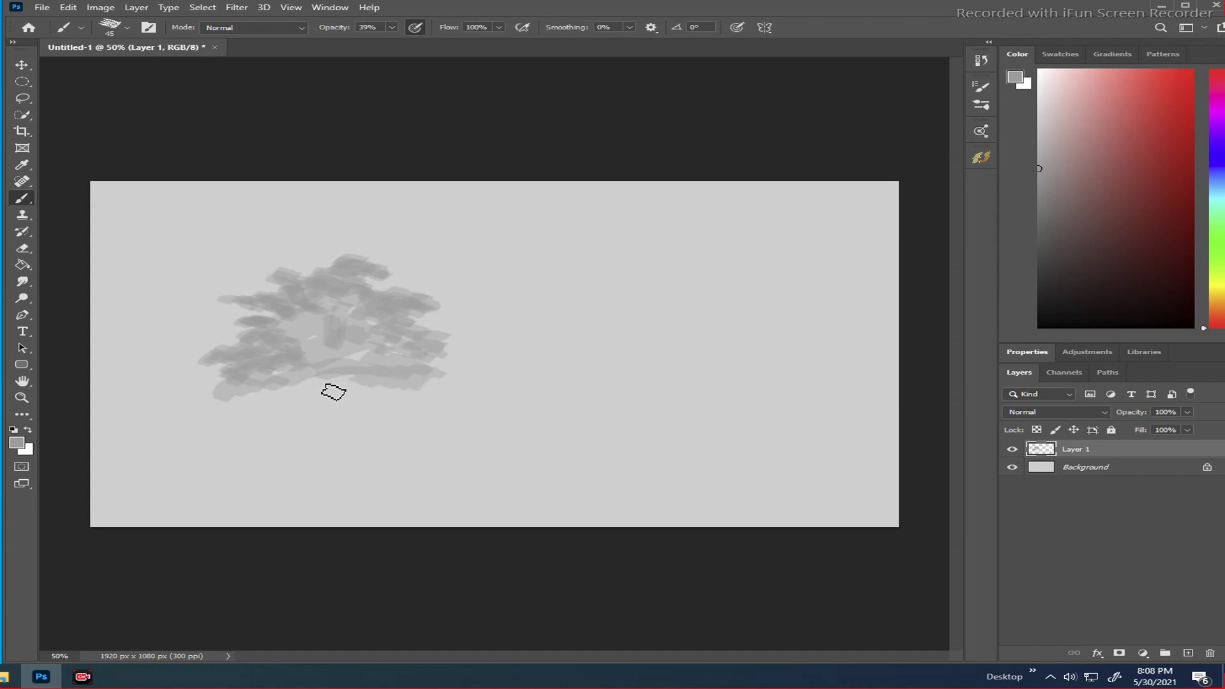
mouse_move(330, 388)
mouse_down()
mouse_move(352, 407)
mouse_move(343, 402)
mouse_move(341, 429)
mouse_move(335, 376)
mouse_move(358, 432)
mouse_up()
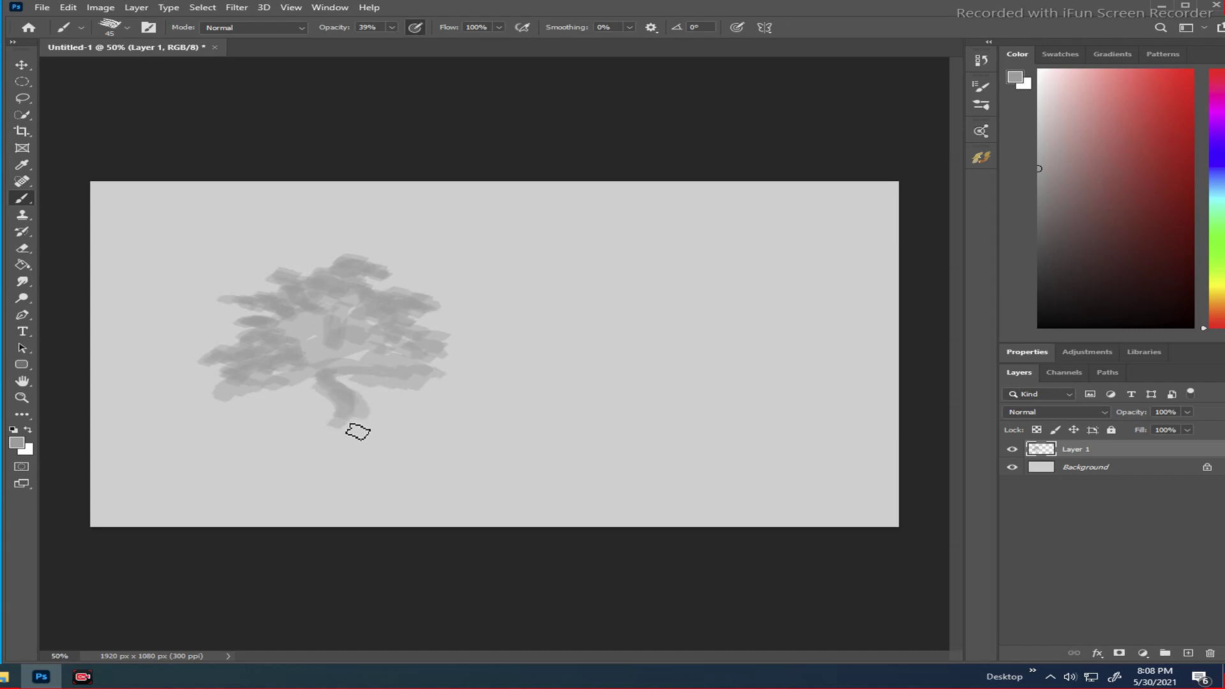
key(ctrl+z)
key(ctrl+z)
key(ctrl+z)
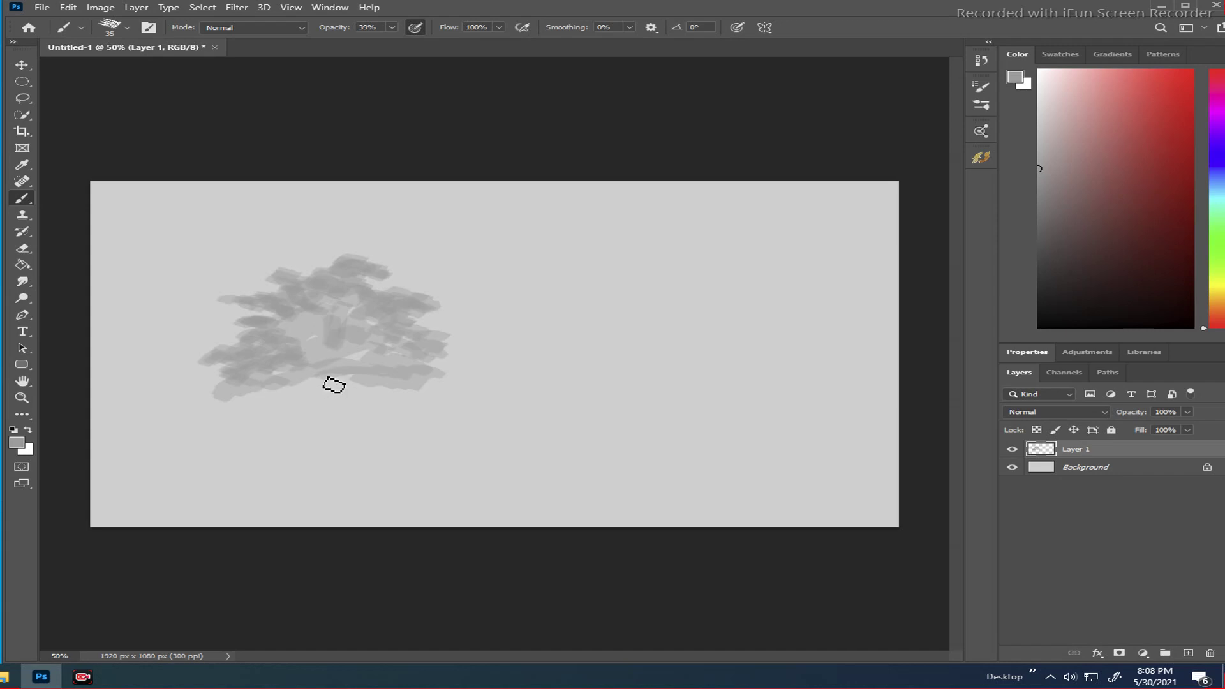
mouse_move(334, 385)
mouse_down()
mouse_move(365, 430)
mouse_move(344, 467)
mouse_up()
mouse_move(308, 388)
mouse_down()
mouse_move(335, 382)
mouse_move(360, 402)
mouse_move(333, 387)
mouse_move(372, 432)
mouse_move(359, 411)
mouse_move(358, 465)
mouse_move(342, 411)
mouse_up()
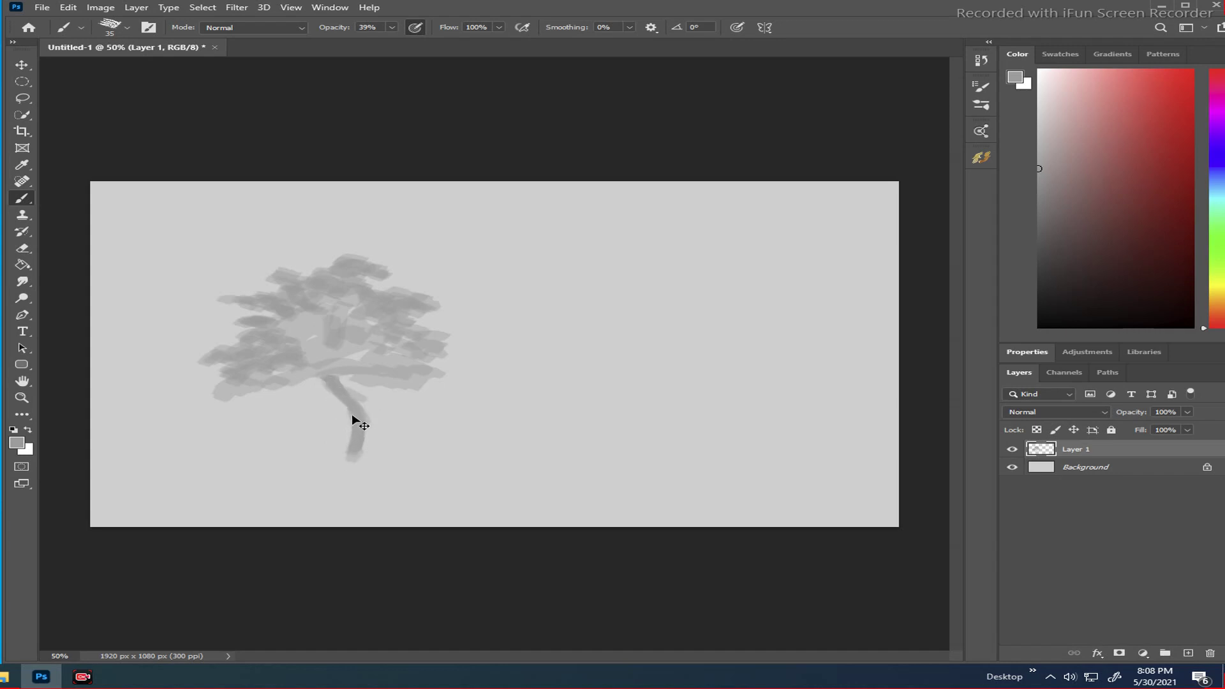
key(ctrl+z)
key(ctrl+z)
key(ctrl+z)
key(ctrl+z)
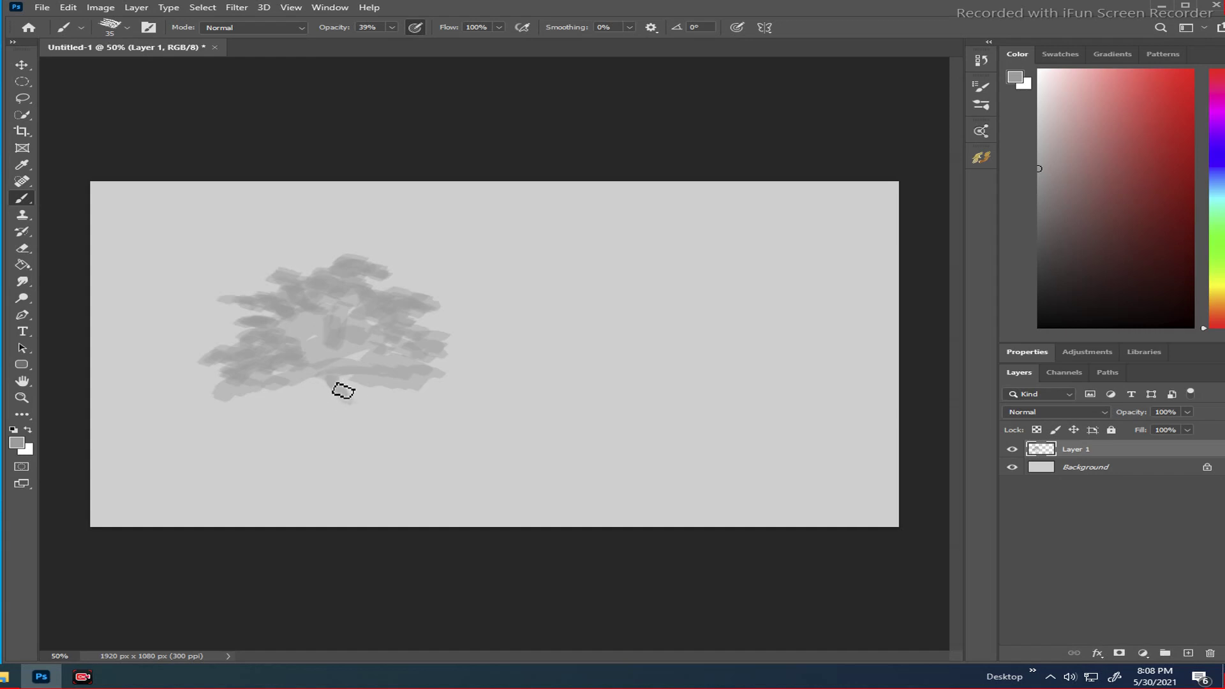
- Paint a winding trunk from the crown to the canvas's lower edge and soften the crown's interior with a lighter sampled gray
mouse_move(338, 382)
mouse_down()
mouse_move(365, 414)
mouse_move(349, 399)
mouse_move(351, 431)
mouse_move(352, 405)
mouse_move(360, 413)
mouse_move(344, 449)
mouse_move(360, 413)
mouse_move(354, 493)
mouse_move(355, 448)
mouse_move(361, 489)
mouse_move(345, 466)
mouse_move(364, 492)
mouse_move(356, 525)
mouse_up()
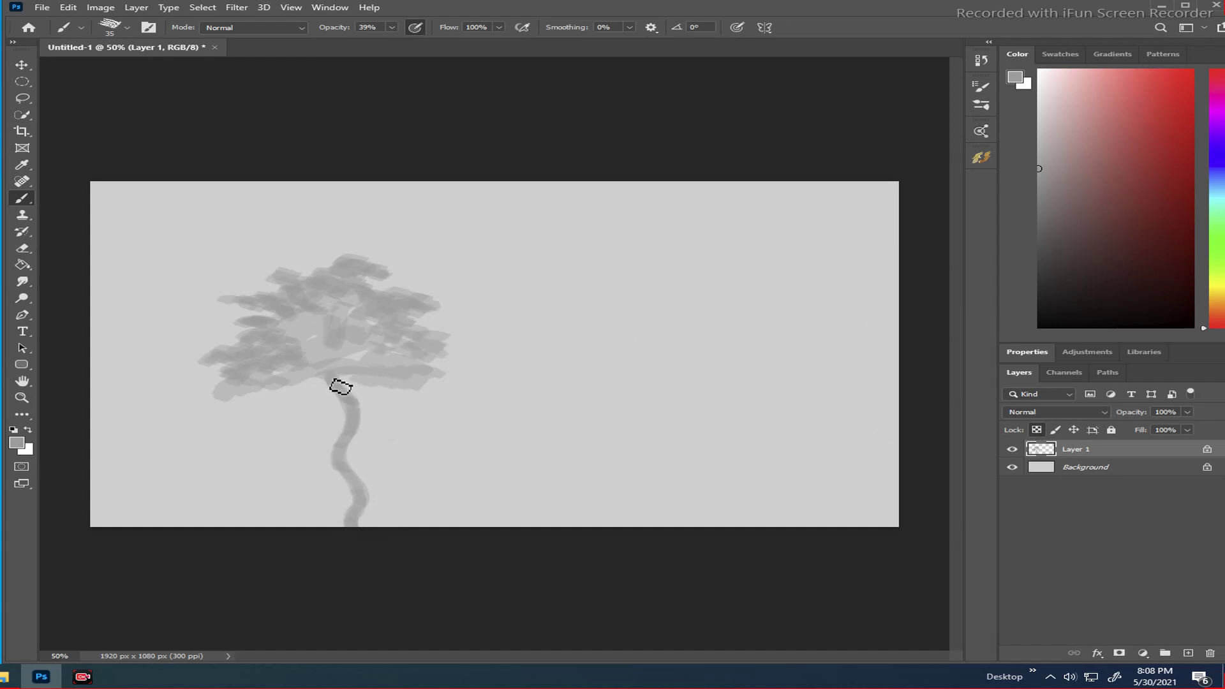
alt+click(355, 349)
mouse_move(355, 350)
mouse_down()
mouse_move(372, 384)
mouse_move(399, 382)
mouse_move(351, 364)
mouse_move(408, 364)
mouse_move(393, 352)
mouse_move(426, 352)
mouse_move(425, 365)
mouse_move(395, 370)
mouse_move(441, 359)
mouse_move(364, 344)
mouse_move(331, 350)
mouse_move(317, 370)
mouse_move(326, 374)
mouse_move(258, 392)
mouse_move(293, 390)
mouse_move(228, 400)
mouse_move(281, 382)
mouse_move(396, 379)
mouse_move(402, 390)
mouse_move(388, 374)
mouse_move(418, 361)
mouse_up()
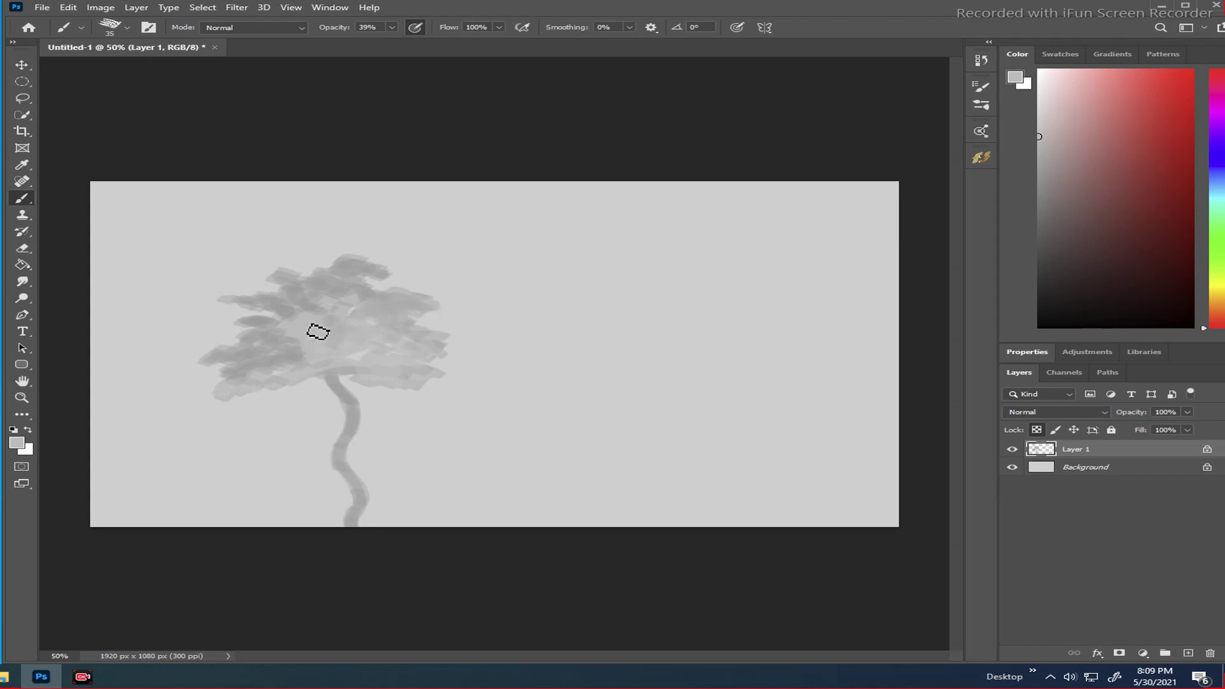
click(356, 319)
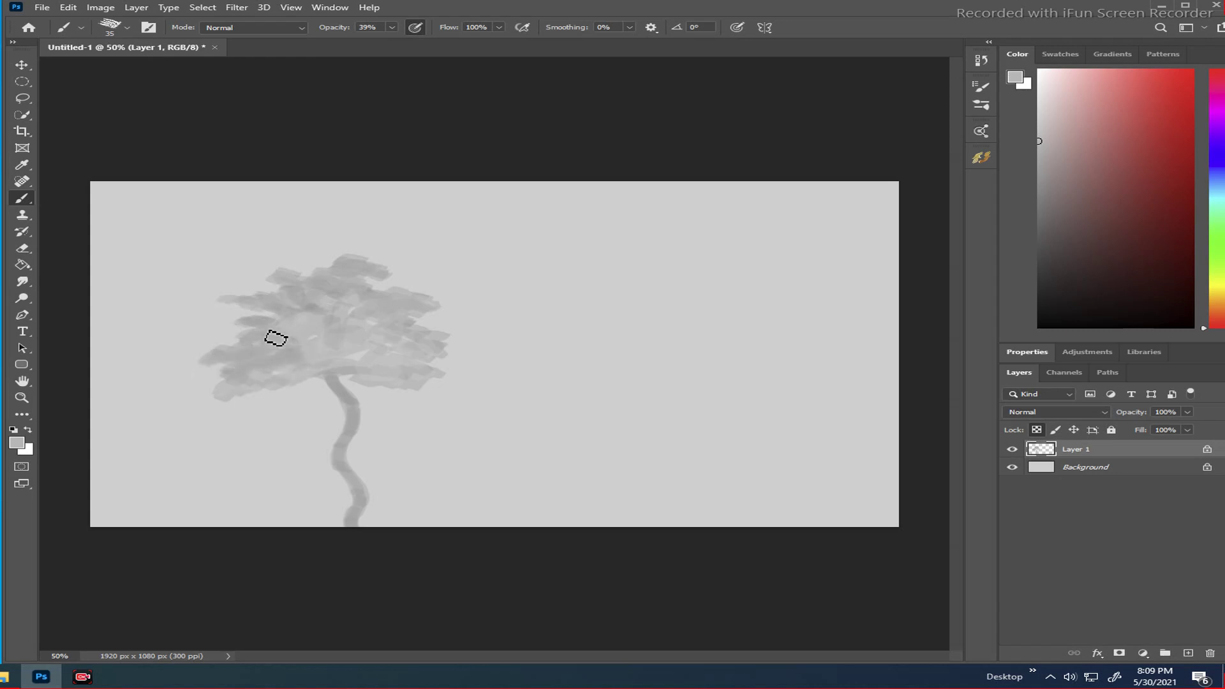
mouse_move(308, 327)
mouse_down()
mouse_move(358, 341)
mouse_move(402, 383)
mouse_up()
- Shade the right half of the crown with darker gray strokes and blend them with sampled mid-grays
click(1044, 185)
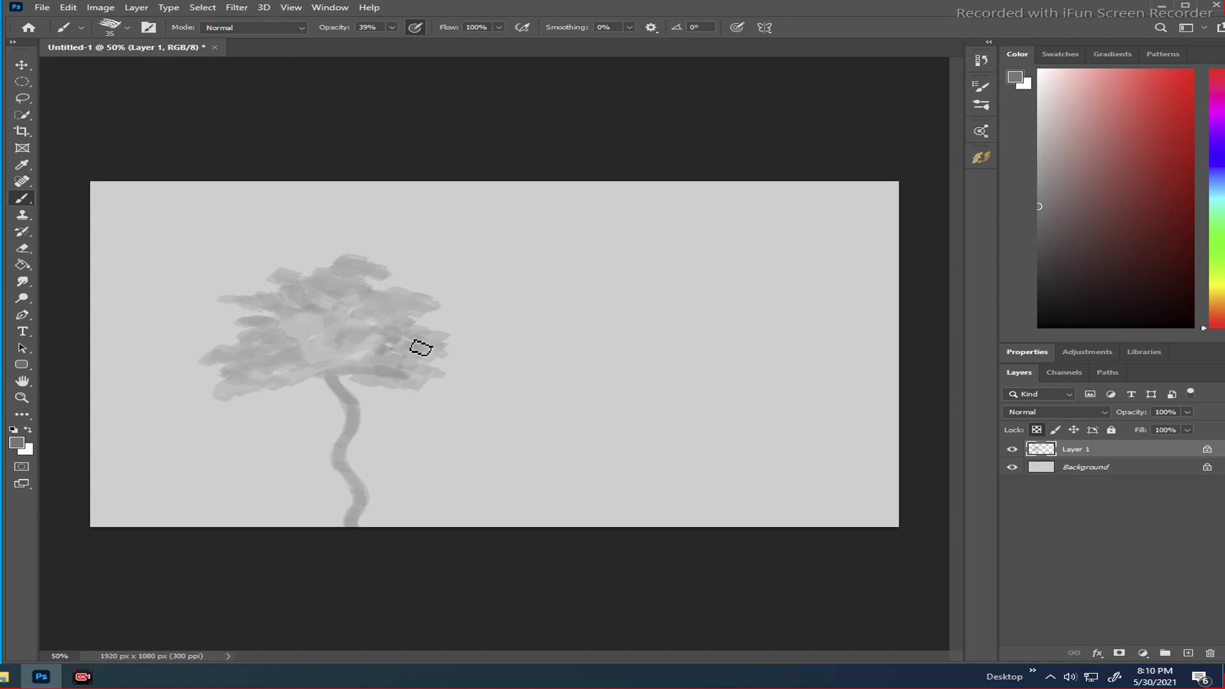
mouse_move(390, 327)
mouse_down()
mouse_move(413, 310)
mouse_move(392, 301)
mouse_move(432, 311)
mouse_move(367, 327)
mouse_move(398, 364)
mouse_move(353, 351)
mouse_move(418, 377)
mouse_move(380, 383)
mouse_up()
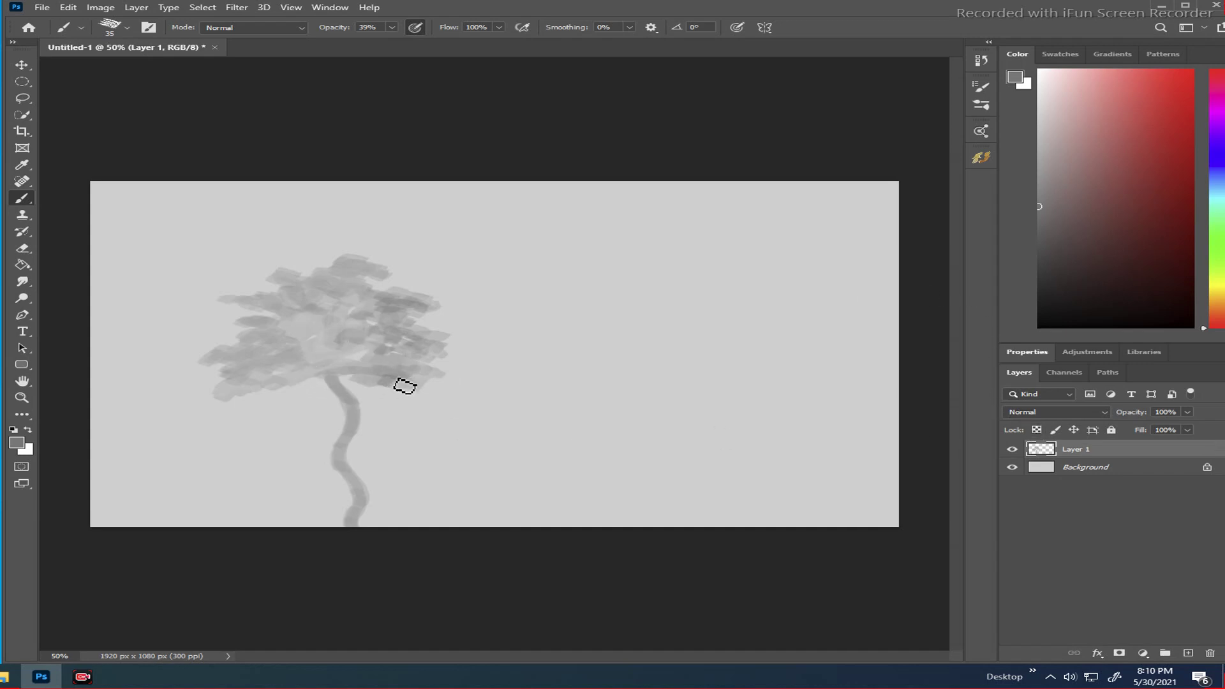
mouse_move(418, 385)
mouse_down()
mouse_move(374, 388)
mouse_move(381, 379)
mouse_move(358, 381)
mouse_move(376, 372)
mouse_move(343, 367)
mouse_move(380, 359)
mouse_move(398, 393)
mouse_move(353, 371)
mouse_move(380, 374)
mouse_move(337, 373)
mouse_move(353, 357)
mouse_move(411, 362)
mouse_move(347, 341)
mouse_up()
alt+click(358, 363)
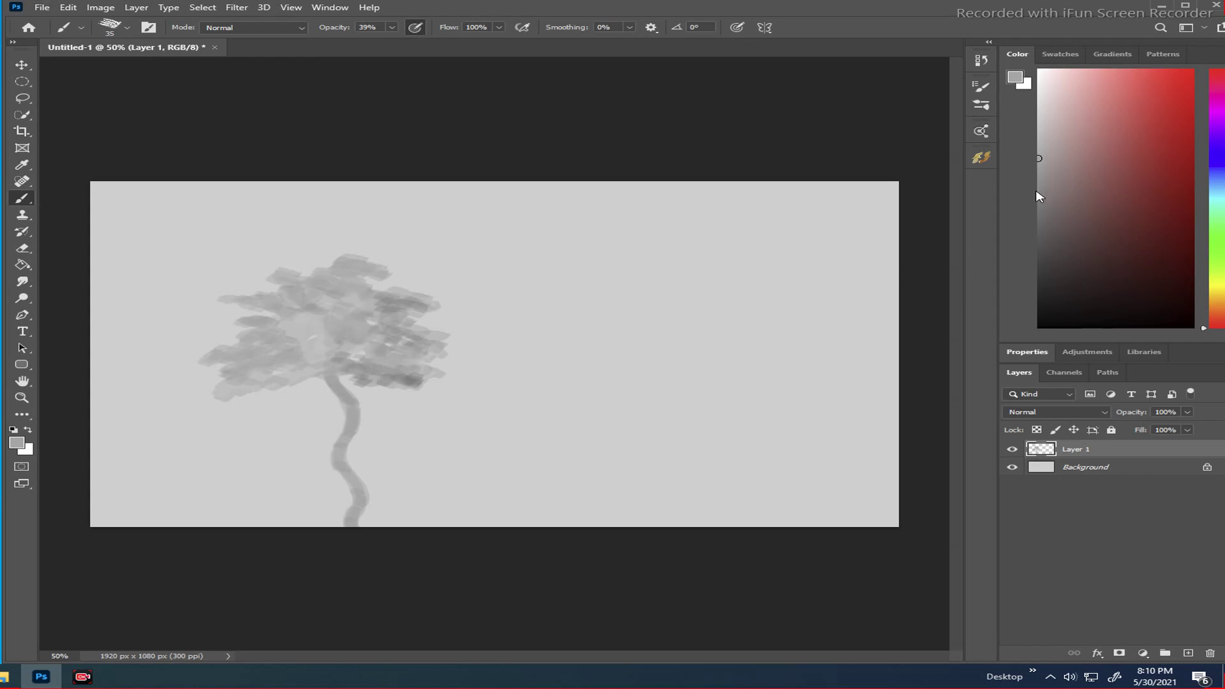
click(1041, 179)
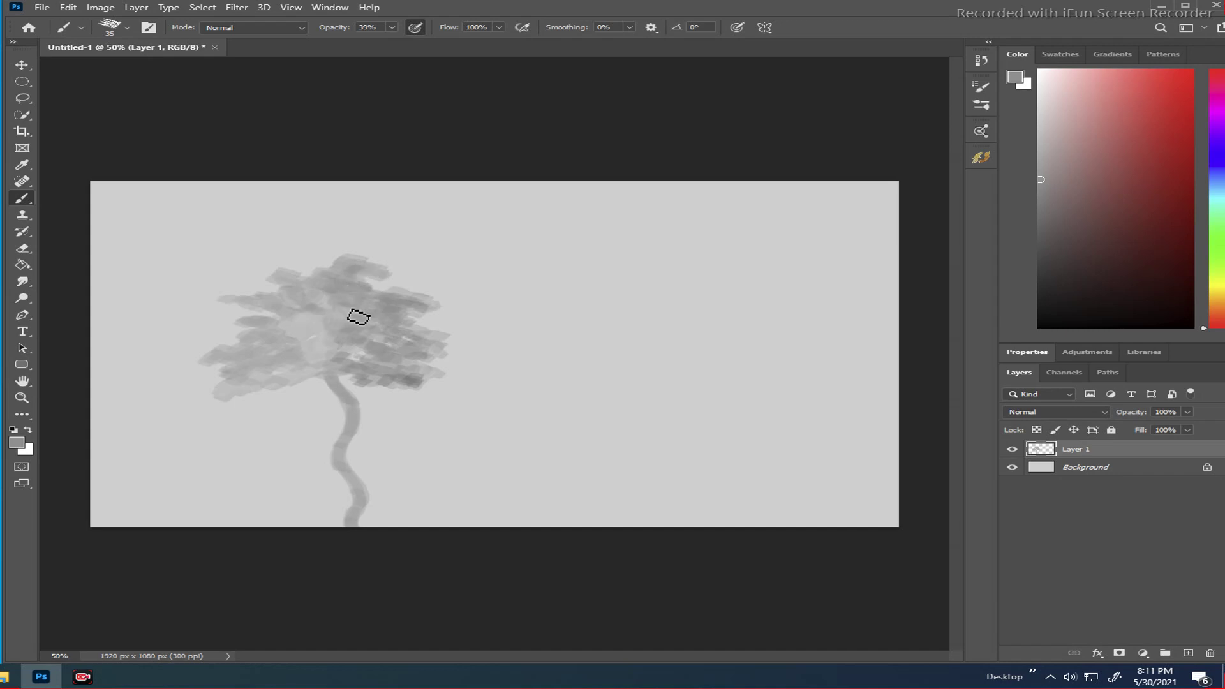
alt+click(368, 375)
drag(382, 381, 432, 377)
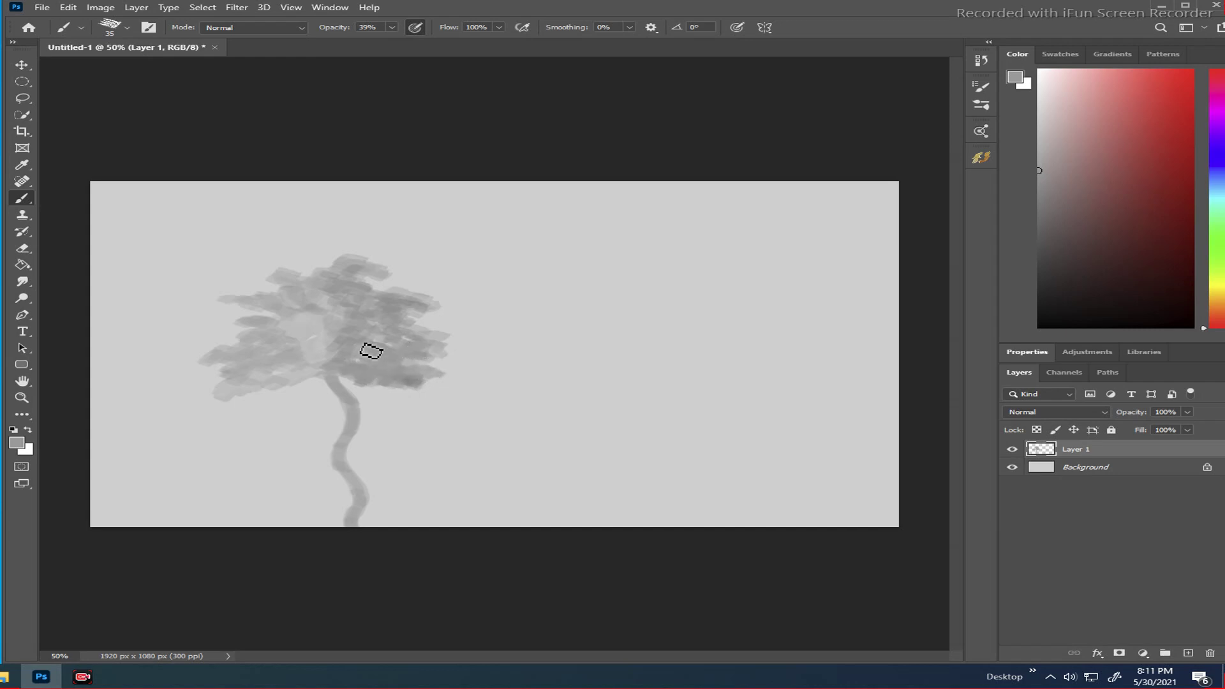
- Extend the mid-gray shading across the crown's left half and darken its underside above the trunk
mouse_move(370, 341)
mouse_down()
mouse_move(339, 366)
mouse_move(317, 364)
mouse_move(319, 374)
mouse_up()
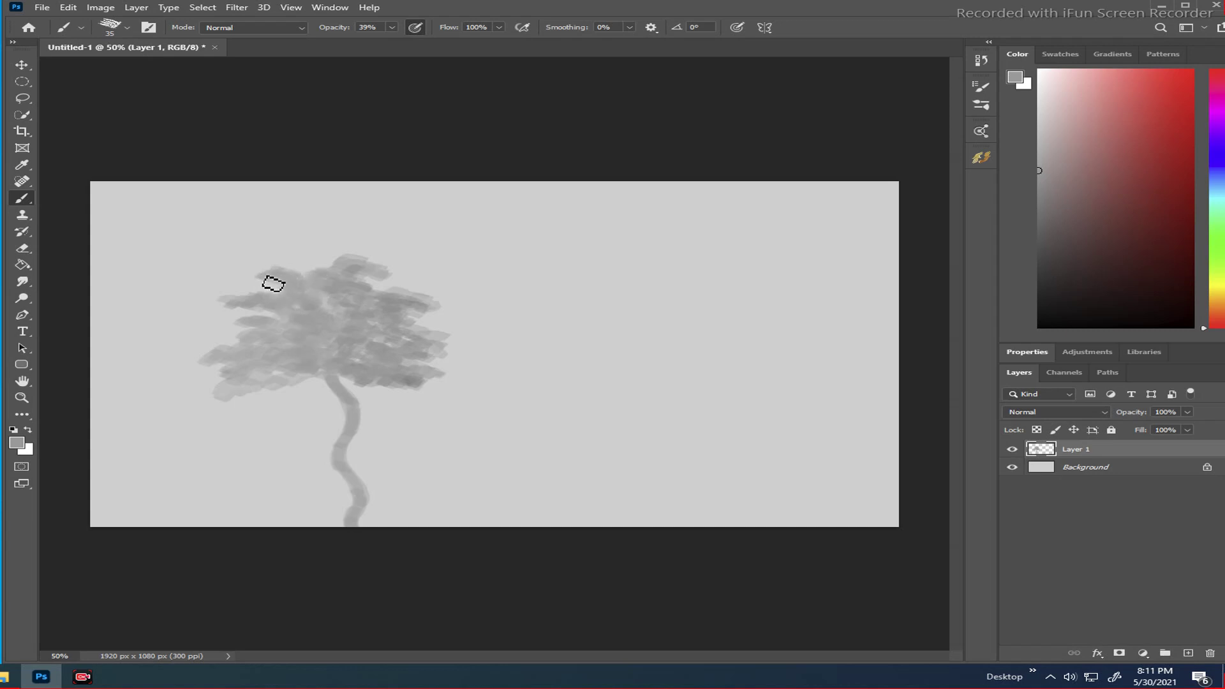
drag(273, 284, 299, 291)
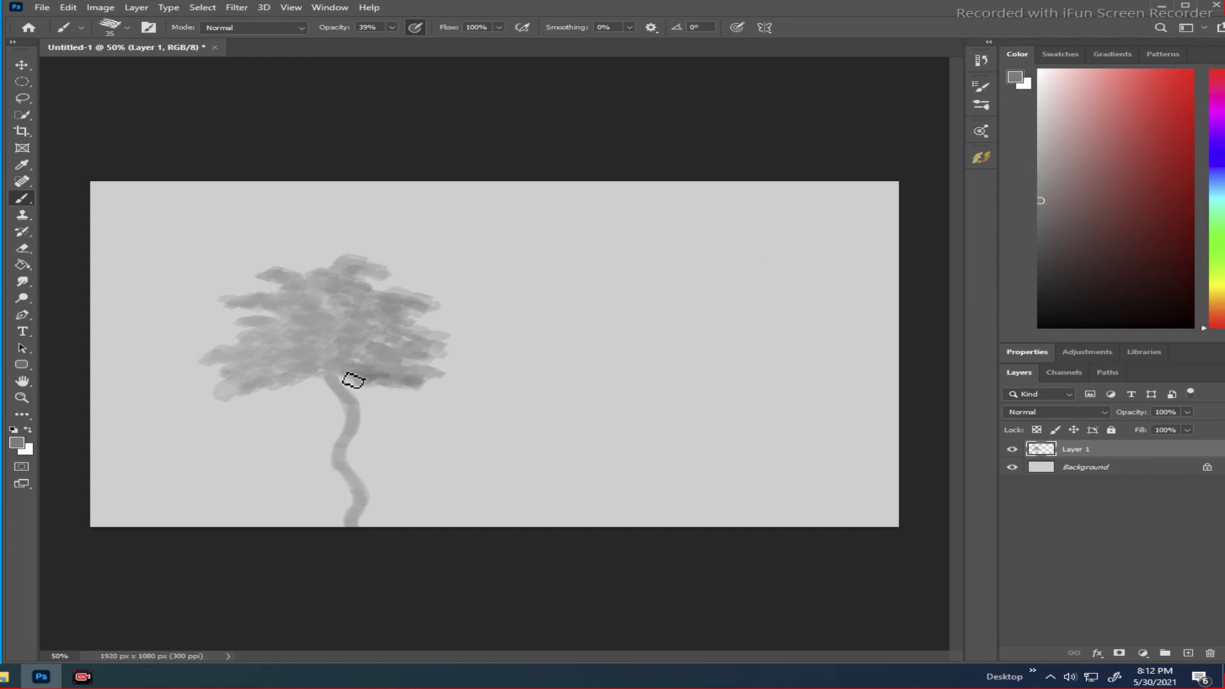
mouse_move(353, 381)
mouse_down()
mouse_move(382, 365)
mouse_move(404, 364)
mouse_move(373, 357)
mouse_move(419, 343)
mouse_move(379, 340)
mouse_move(407, 330)
mouse_move(385, 340)
mouse_move(424, 353)
mouse_move(387, 362)
mouse_move(346, 339)
mouse_move(352, 355)
mouse_move(314, 387)
mouse_move(320, 369)
mouse_move(342, 375)
mouse_move(297, 373)
mouse_move(340, 384)
mouse_move(330, 378)
mouse_move(344, 366)
mouse_move(303, 363)
mouse_up()
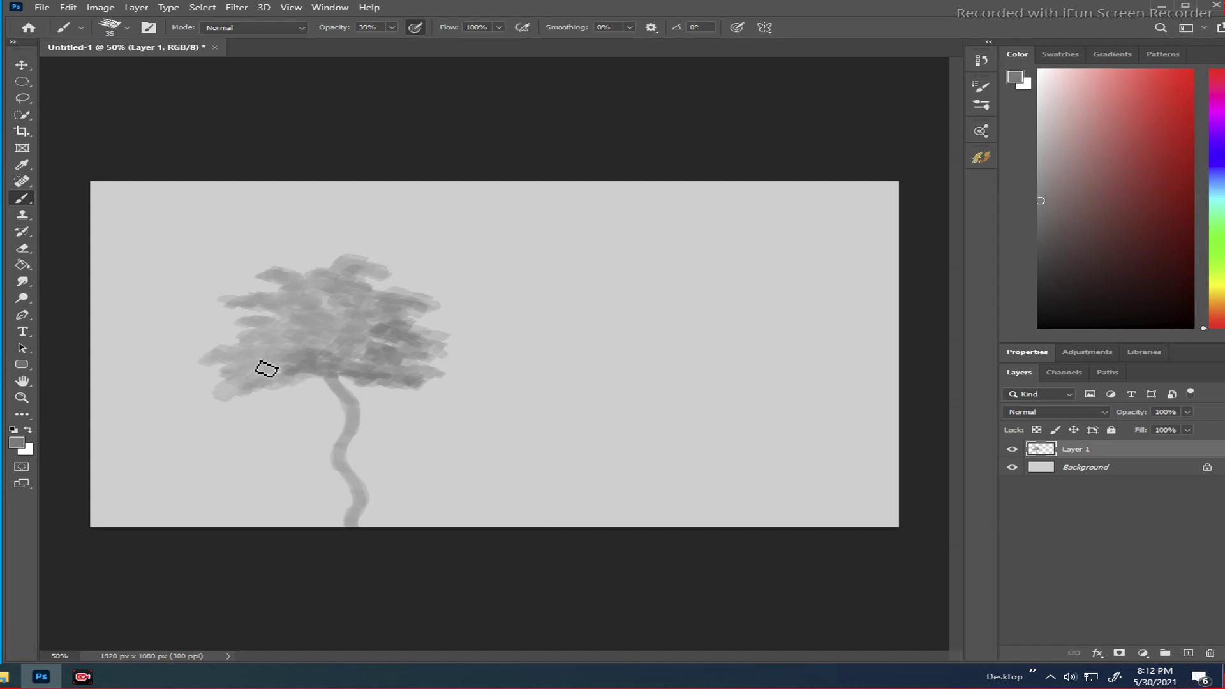
alt+click(300, 361)
drag(301, 361, 317, 364)
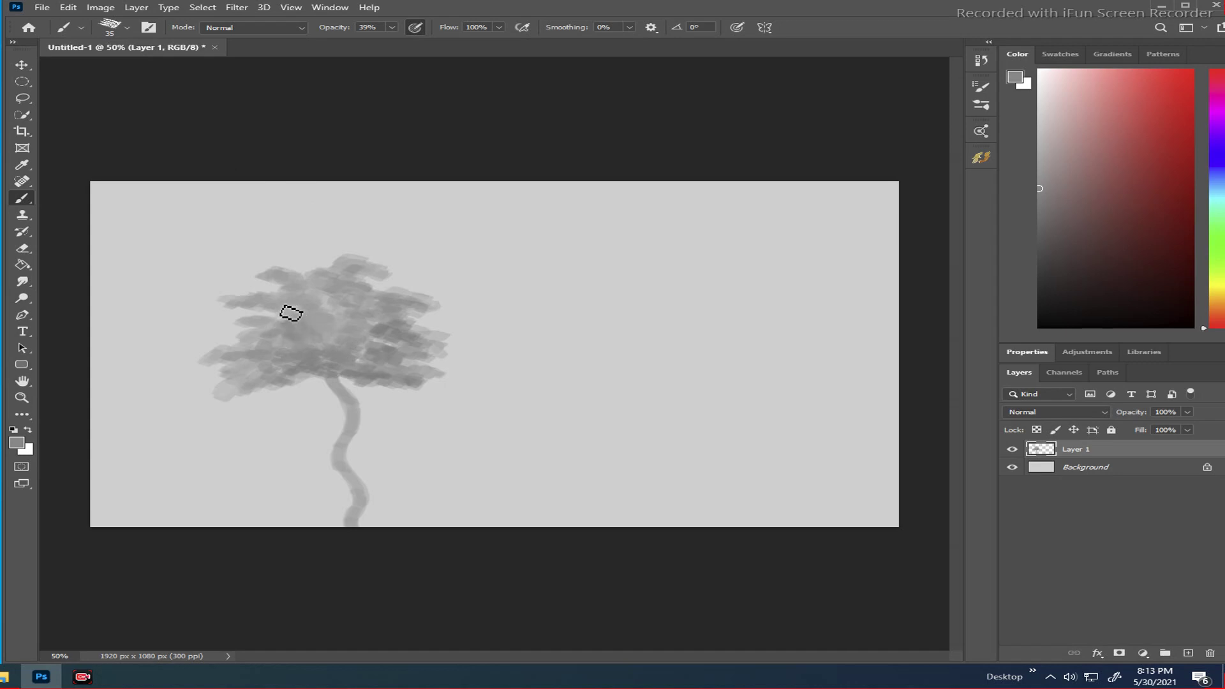
- Choose a slightly darker gray and add shadow strokes from the crown's upper right to its lower left
alt+click(281, 299)
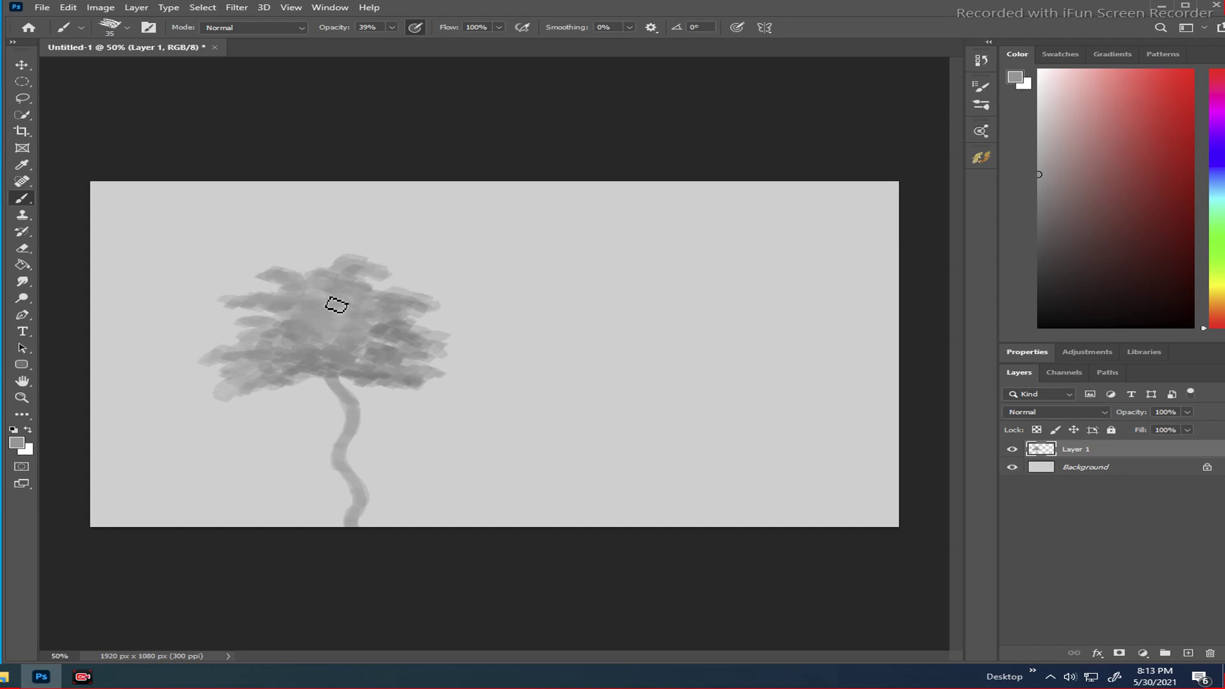
click(1043, 182)
click(1040, 191)
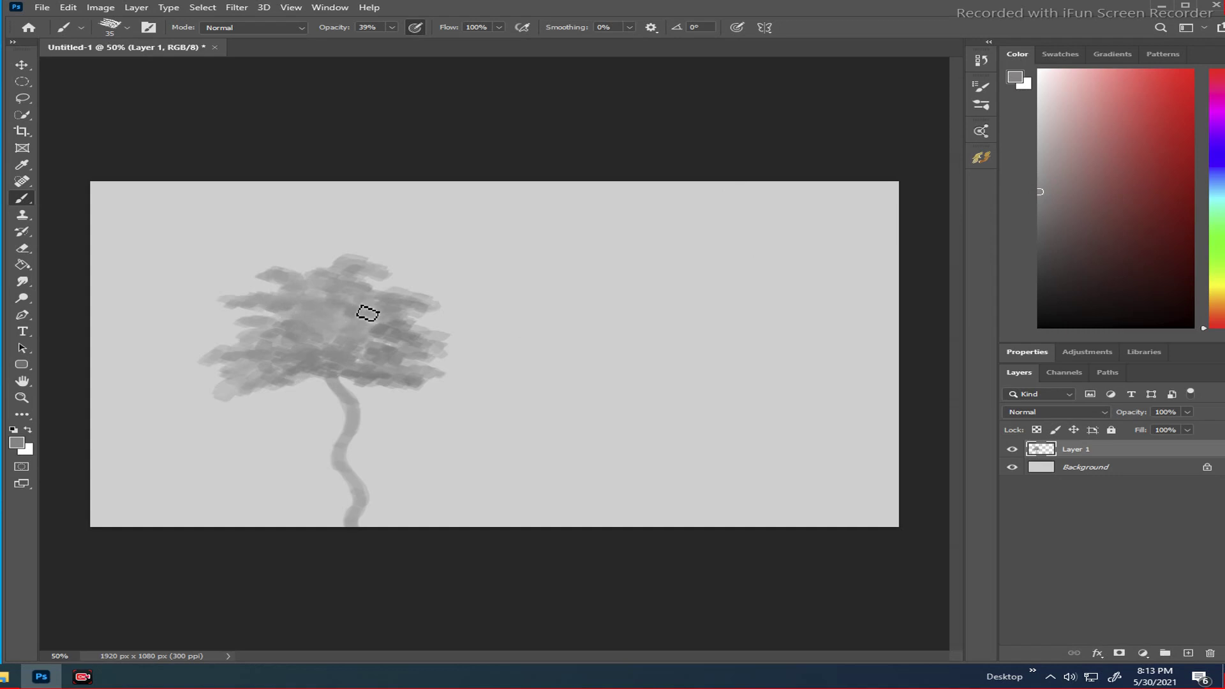
mouse_move(378, 304)
mouse_down()
mouse_move(431, 314)
mouse_move(367, 326)
mouse_move(342, 306)
mouse_move(341, 286)
mouse_move(381, 279)
mouse_move(343, 280)
mouse_move(354, 304)
mouse_move(303, 312)
mouse_move(339, 330)
mouse_move(277, 354)
mouse_move(232, 397)
mouse_up()
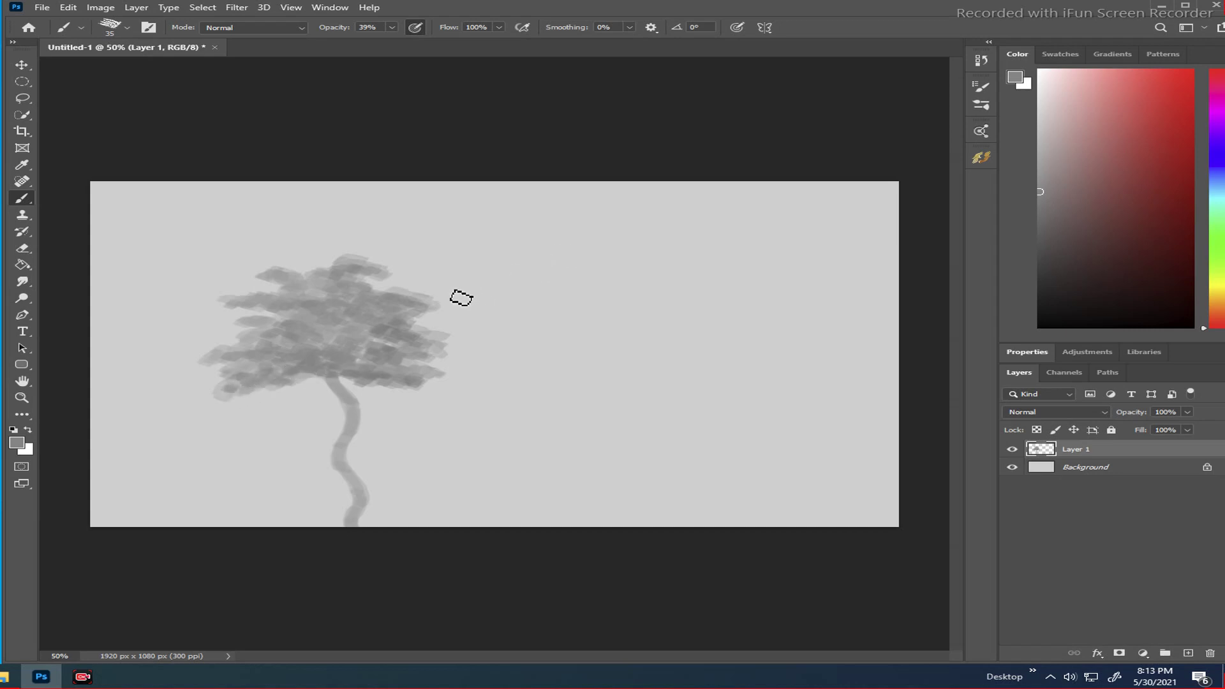
- Paint small light-gray leaf clusters along the crown's lower-left edge, reducing the brush to 10 px
key(bracketleft)
key(bracketleft)
click(1045, 155)
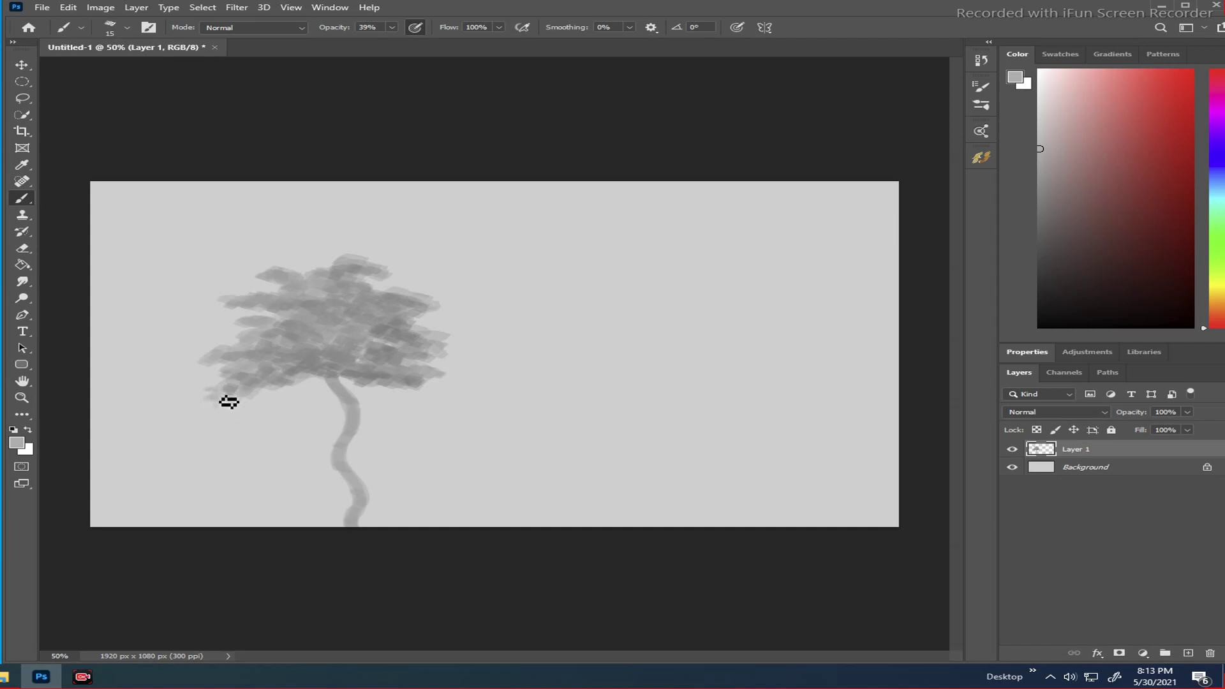
mouse_move(229, 402)
mouse_down()
mouse_move(243, 419)
mouse_move(287, 408)
mouse_move(273, 407)
mouse_up()
key(bracketleft)
drag(205, 367, 216, 381)
drag(236, 413, 308, 391)
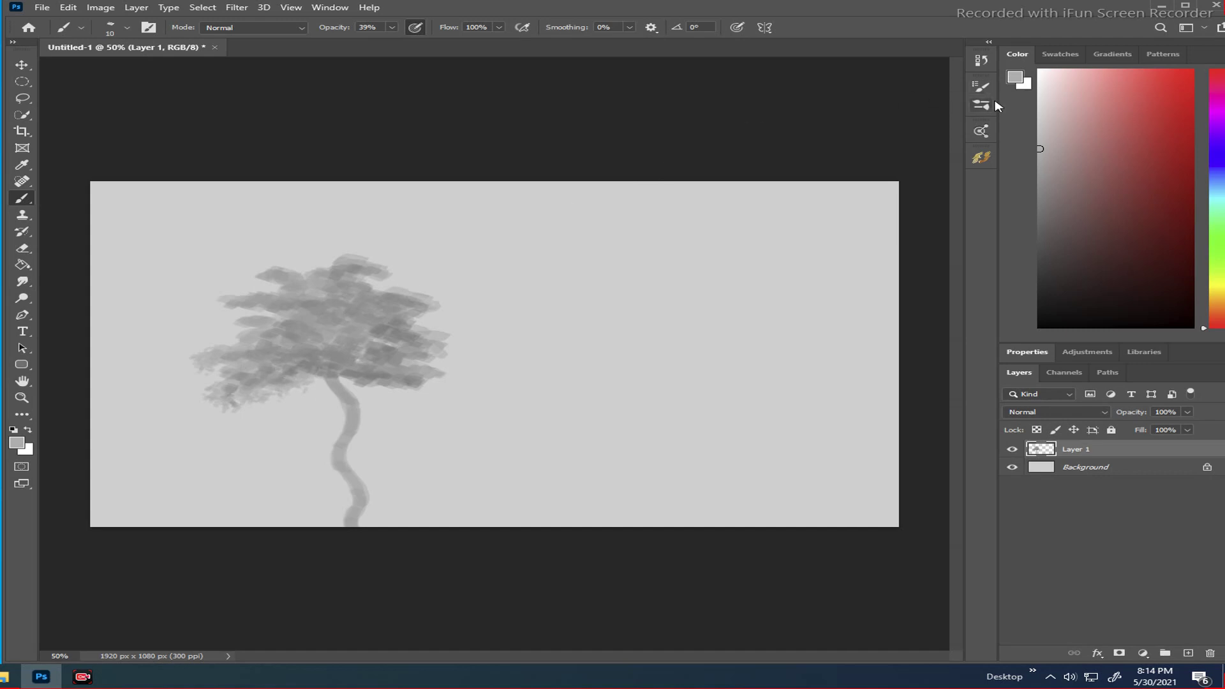
- Break up the lower-left foliage with very light gray dabs and add medium-gray leaf detail along the crown's upper-left edge
click(1042, 106)
mouse_move(216, 365)
mouse_down()
mouse_move(270, 381)
mouse_move(252, 400)
mouse_up()
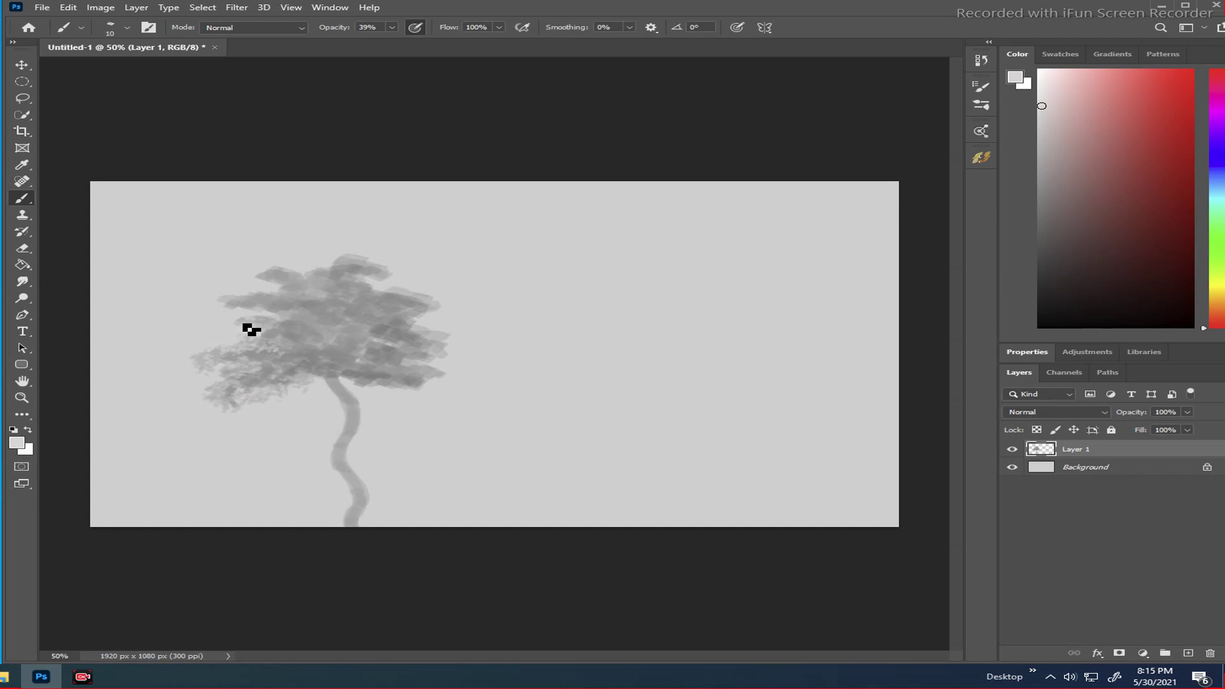
click(1040, 180)
click(1040, 148)
drag(226, 309, 226, 322)
drag(255, 302, 292, 304)
click(1041, 164)
mouse_move(243, 316)
mouse_down()
mouse_move(223, 332)
mouse_move(220, 293)
mouse_move(276, 312)
mouse_up()
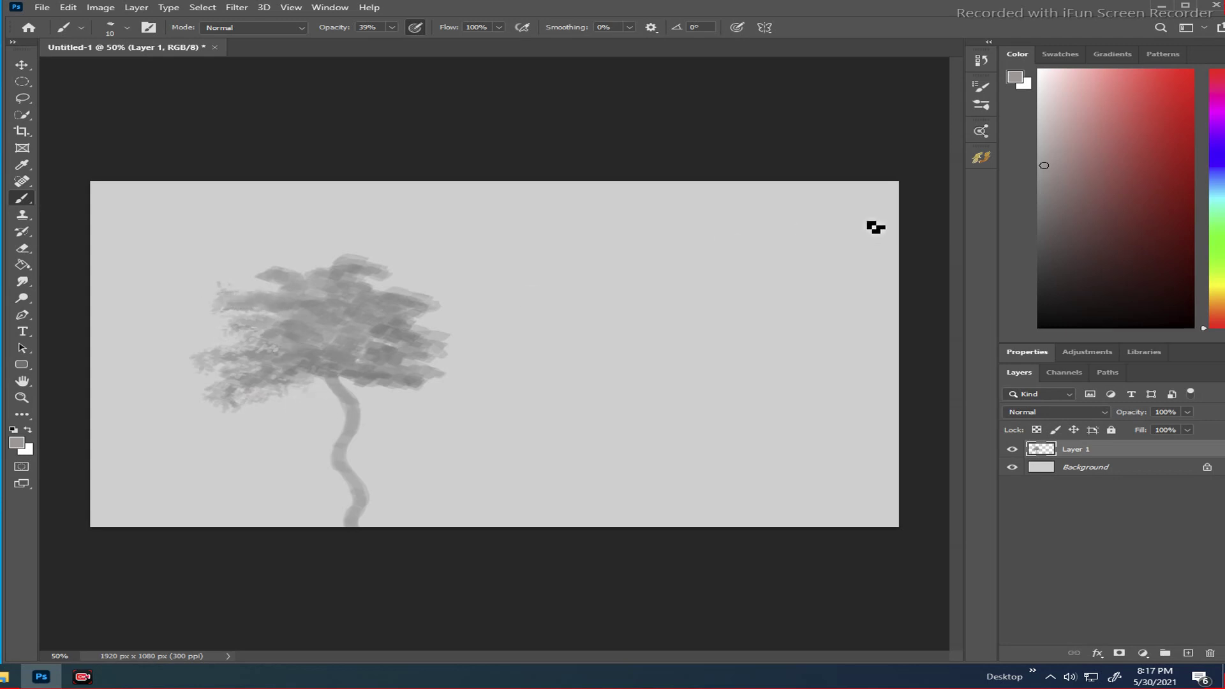
- Adjust the color to a lighter mid-gray and paint fine leaves over the crown's upper-left tuft and peak
click(1049, 182)
drag(1050, 169, 1041, 160)
click(1041, 136)
click(1039, 154)
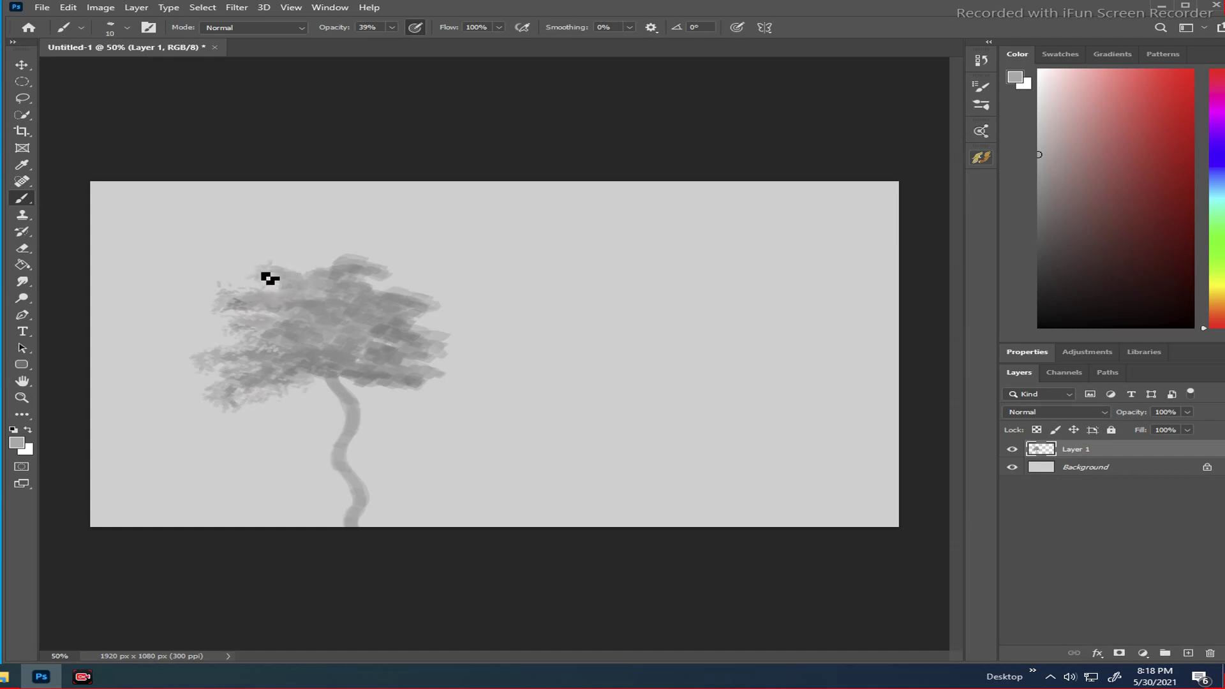
mouse_move(256, 282)
mouse_down()
mouse_move(299, 293)
mouse_move(284, 290)
mouse_move(294, 273)
mouse_move(316, 284)
mouse_move(286, 310)
mouse_move(307, 317)
mouse_move(327, 360)
mouse_up()
mouse_move(382, 270)
mouse_down()
mouse_move(348, 259)
mouse_move(374, 251)
mouse_move(402, 273)
mouse_up()
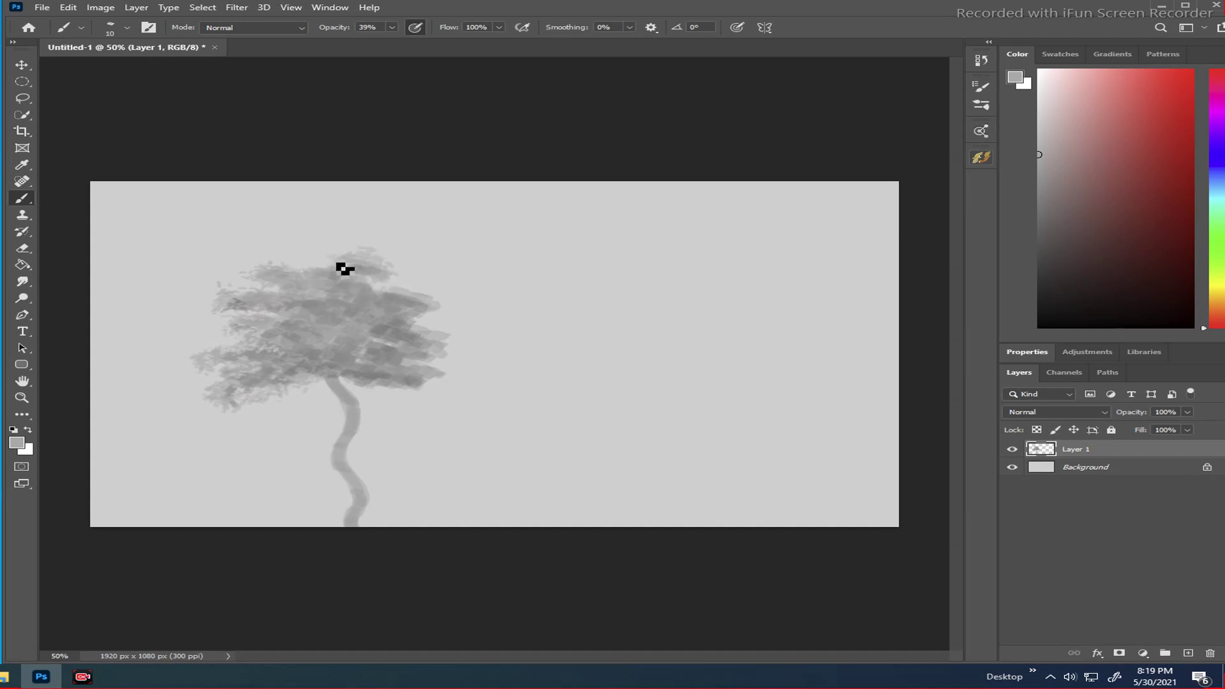
- Add fine leaf dabs around the crown's top and right side, extending its right and lower-right edges outward
mouse_move(345, 269)
mouse_down()
mouse_move(364, 260)
mouse_move(381, 273)
mouse_up()
drag(421, 304, 435, 314)
mouse_move(386, 273)
mouse_down()
mouse_move(358, 263)
mouse_move(334, 274)
mouse_up()
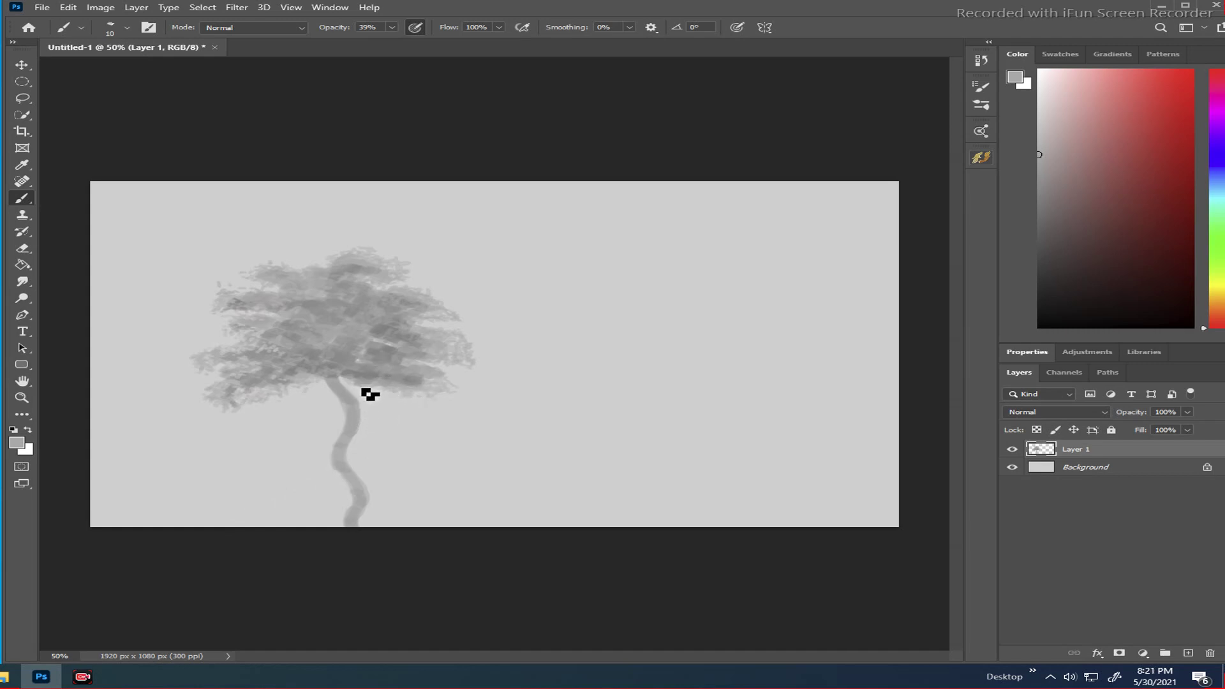
drag(446, 364, 471, 375)
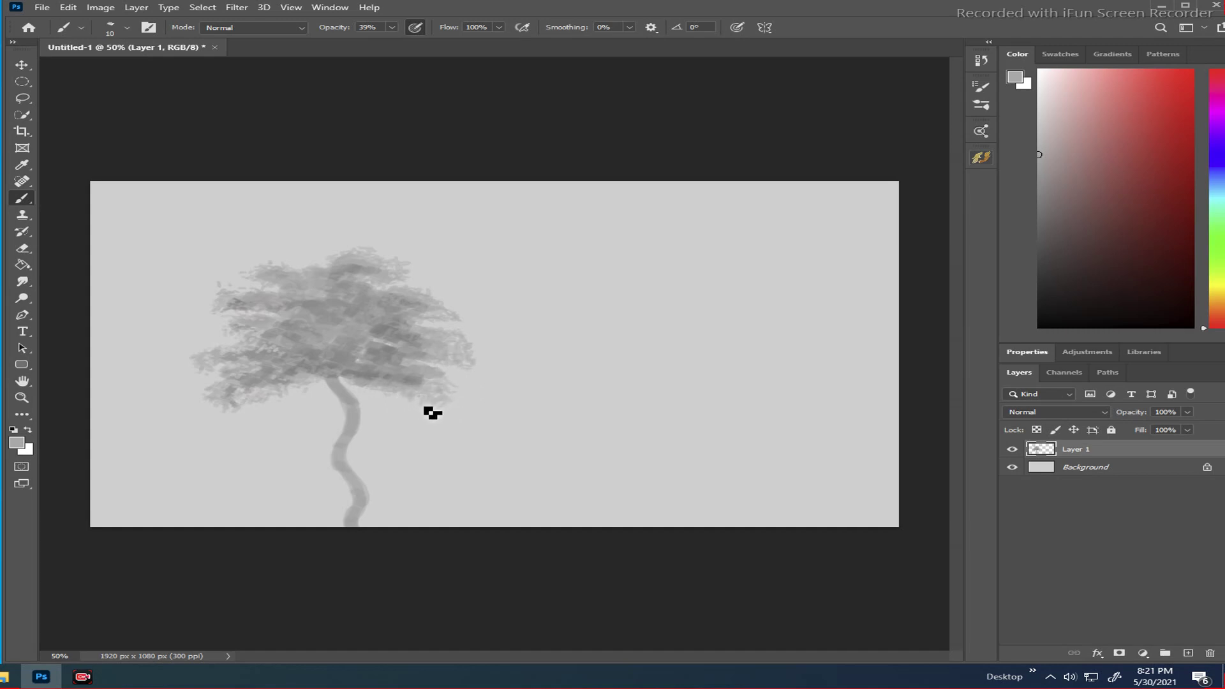
mouse_move(421, 403)
mouse_down()
mouse_move(456, 395)
mouse_move(465, 412)
mouse_move(456, 389)
mouse_move(470, 412)
mouse_move(453, 422)
mouse_move(410, 398)
mouse_move(460, 415)
mouse_up()
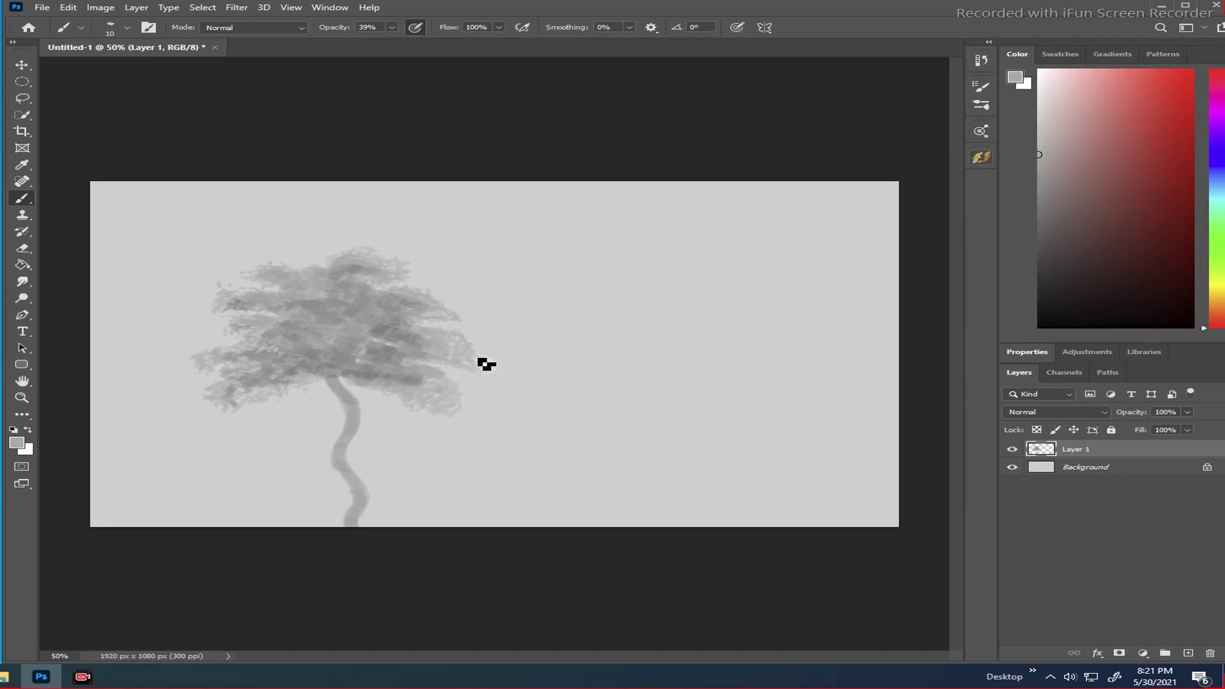
- Extend the crown's right edge with fine leaves and add darker gray leaf detail to its lower-right foliage
mouse_move(486, 364)
mouse_down()
mouse_move(495, 373)
mouse_move(481, 375)
mouse_up()
mouse_move(454, 310)
mouse_down()
mouse_move(446, 300)
mouse_move(465, 344)
mouse_up()
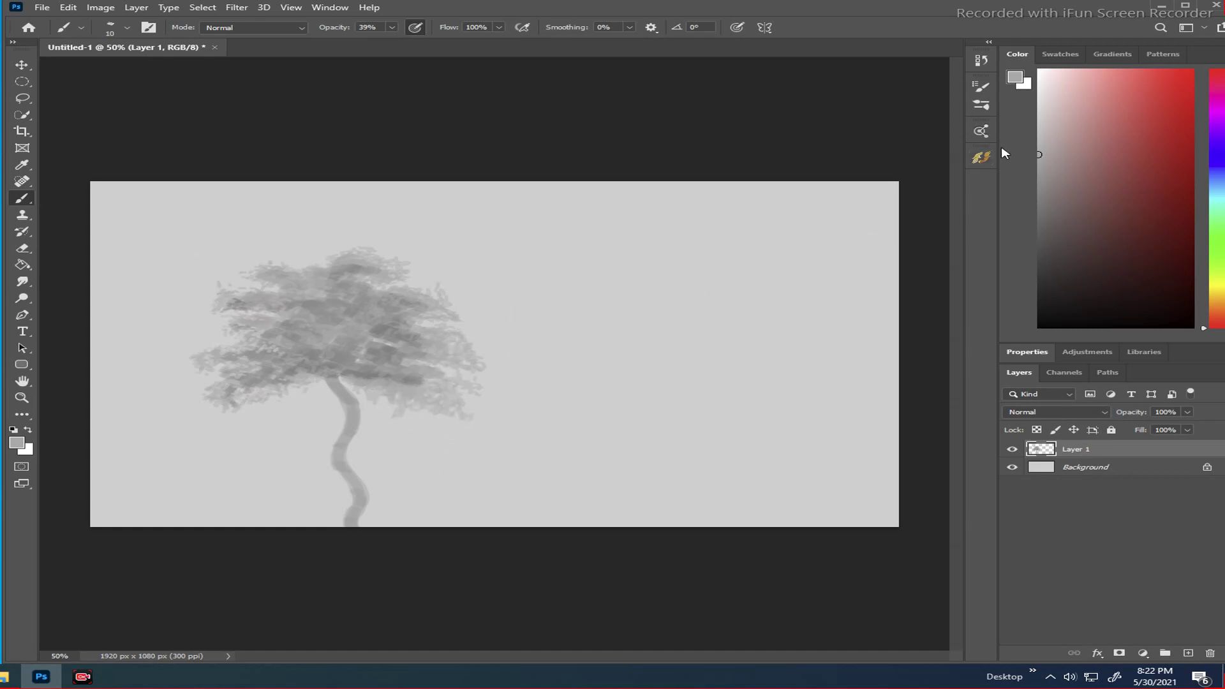
click(1041, 191)
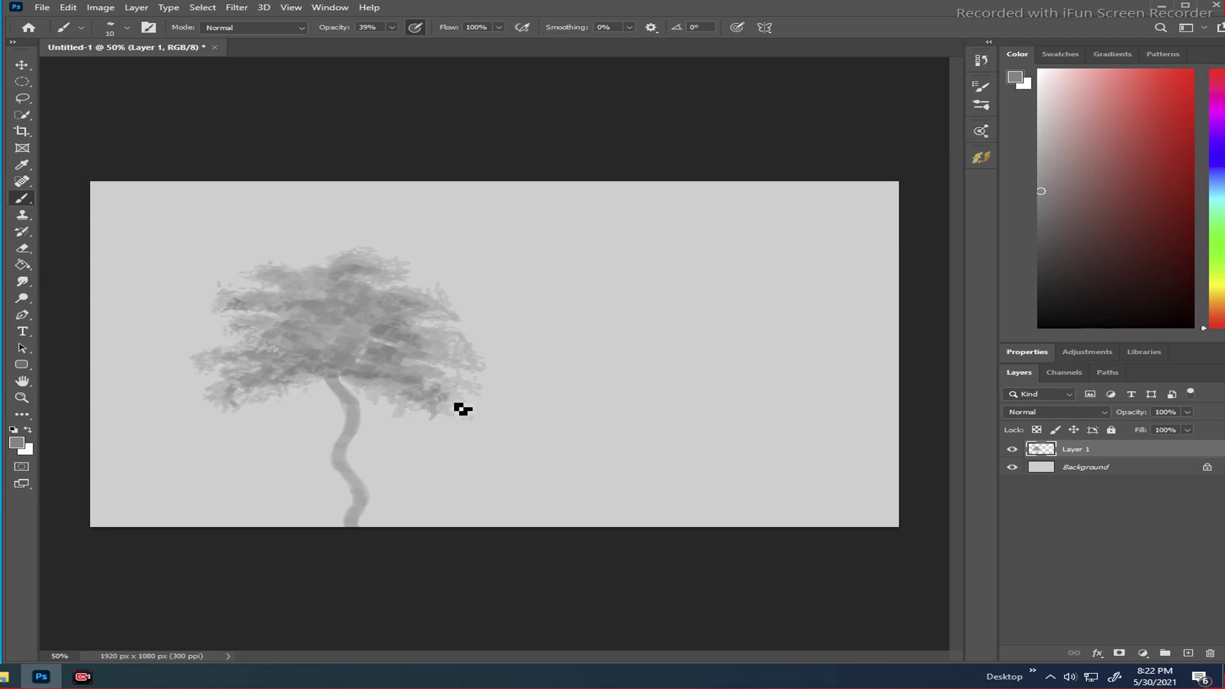
mouse_move(460, 409)
mouse_down()
mouse_move(433, 396)
mouse_move(483, 396)
mouse_up()
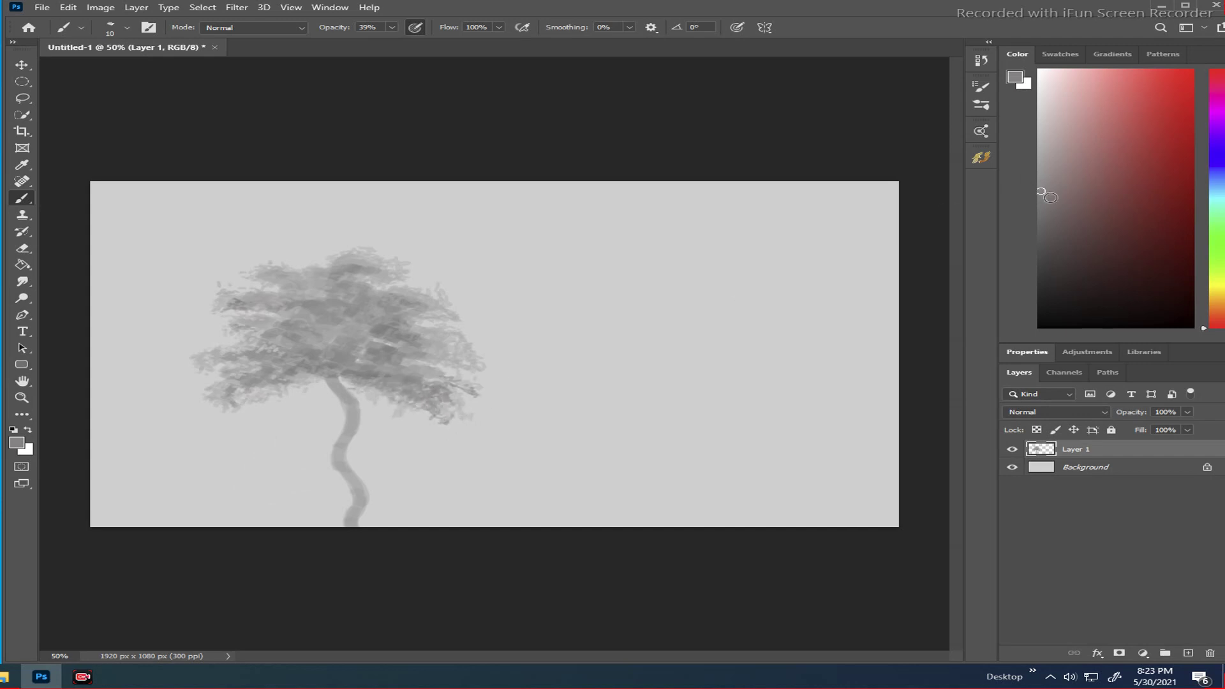
- Layer mid-gray, dark-gray and light-gray leaf dabs over the crown's right foliage, adding very light highlights around its center
click(1043, 162)
click(1046, 175)
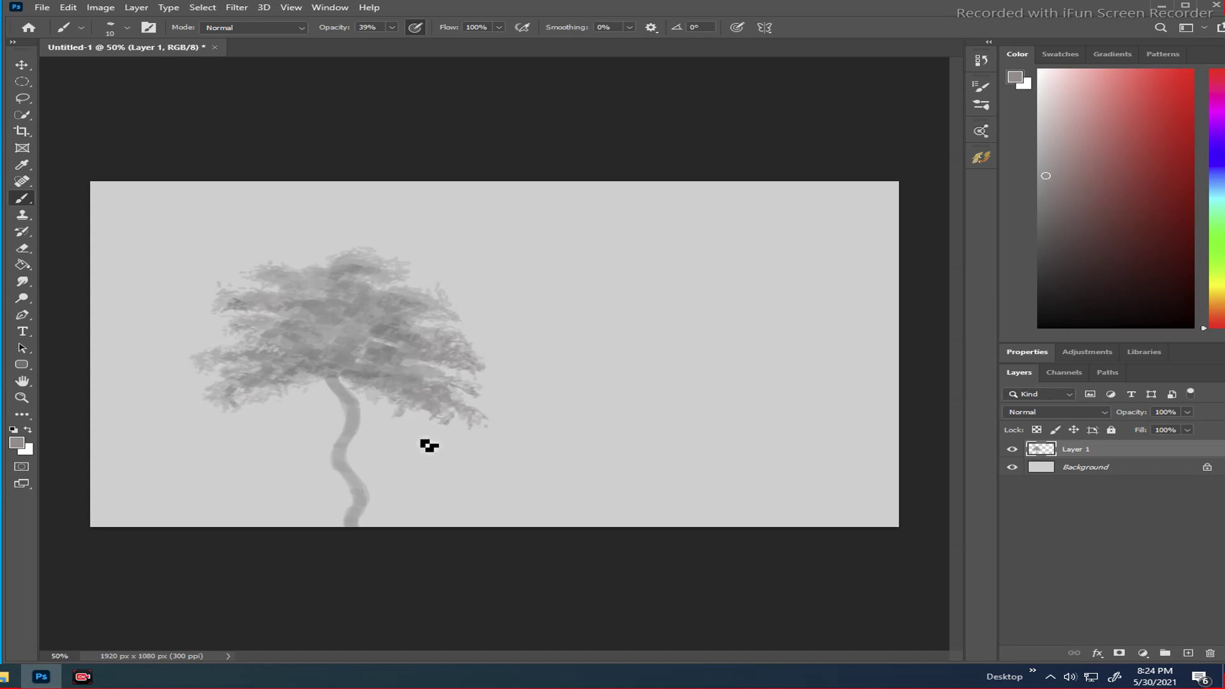
click(1045, 125)
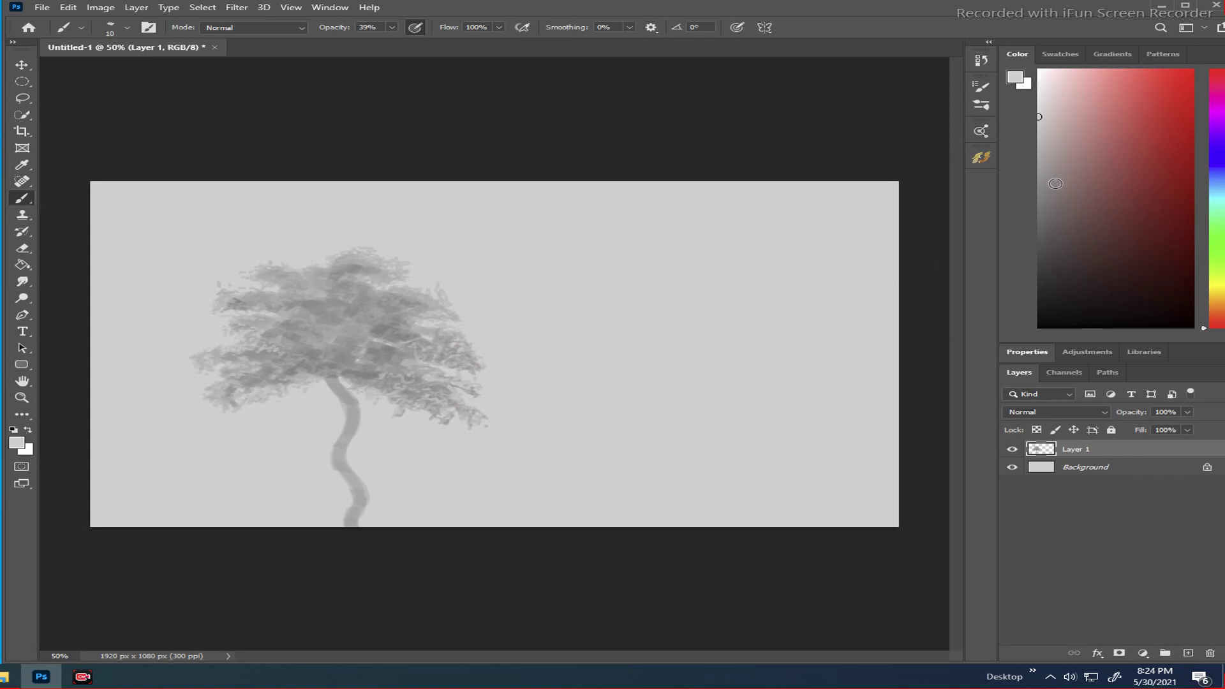
click(1050, 188)
mouse_move(446, 427)
mouse_down()
mouse_move(457, 435)
mouse_move(446, 424)
mouse_up()
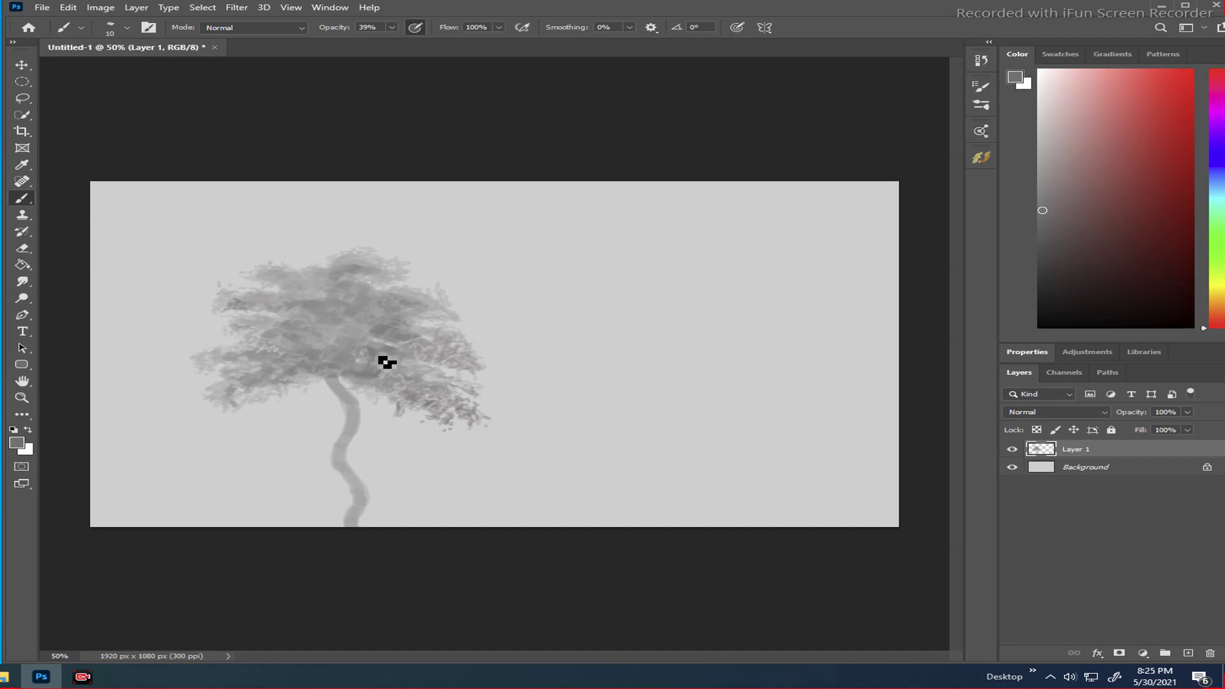
click(1039, 101)
mouse_move(392, 370)
mouse_down()
mouse_move(313, 367)
mouse_move(328, 363)
mouse_move(331, 381)
mouse_move(328, 357)
mouse_move(343, 357)
mouse_move(315, 357)
mouse_move(325, 347)
mouse_move(307, 344)
mouse_move(328, 344)
mouse_move(309, 338)
mouse_move(296, 348)
mouse_move(343, 339)
mouse_move(314, 337)
mouse_move(339, 332)
mouse_move(328, 312)
mouse_move(371, 322)
mouse_move(381, 308)
mouse_move(363, 283)
mouse_move(379, 281)
mouse_move(399, 320)
mouse_move(429, 320)
mouse_move(400, 331)
mouse_move(451, 317)
mouse_move(384, 336)
mouse_move(383, 351)
mouse_move(369, 342)
mouse_move(383, 345)
mouse_move(304, 383)
mouse_move(328, 335)
mouse_up()
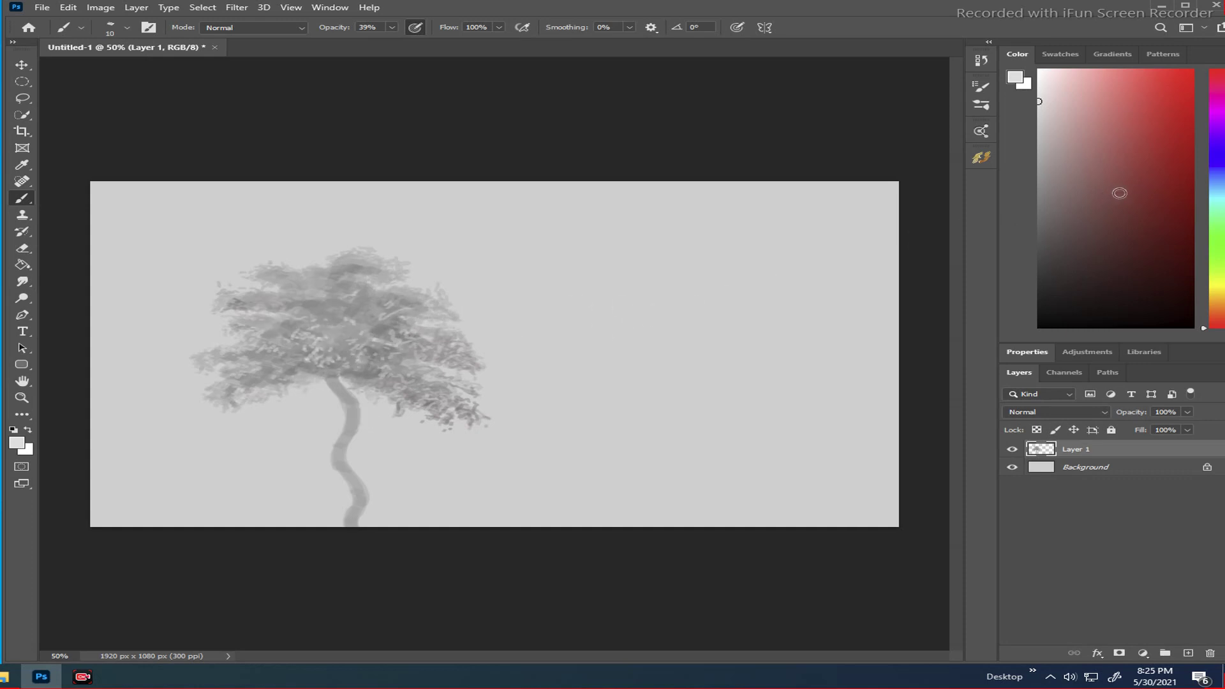
- Paint darker gray leaves over the crown's left foliage, top, center and right side
drag(1056, 200, 1041, 198)
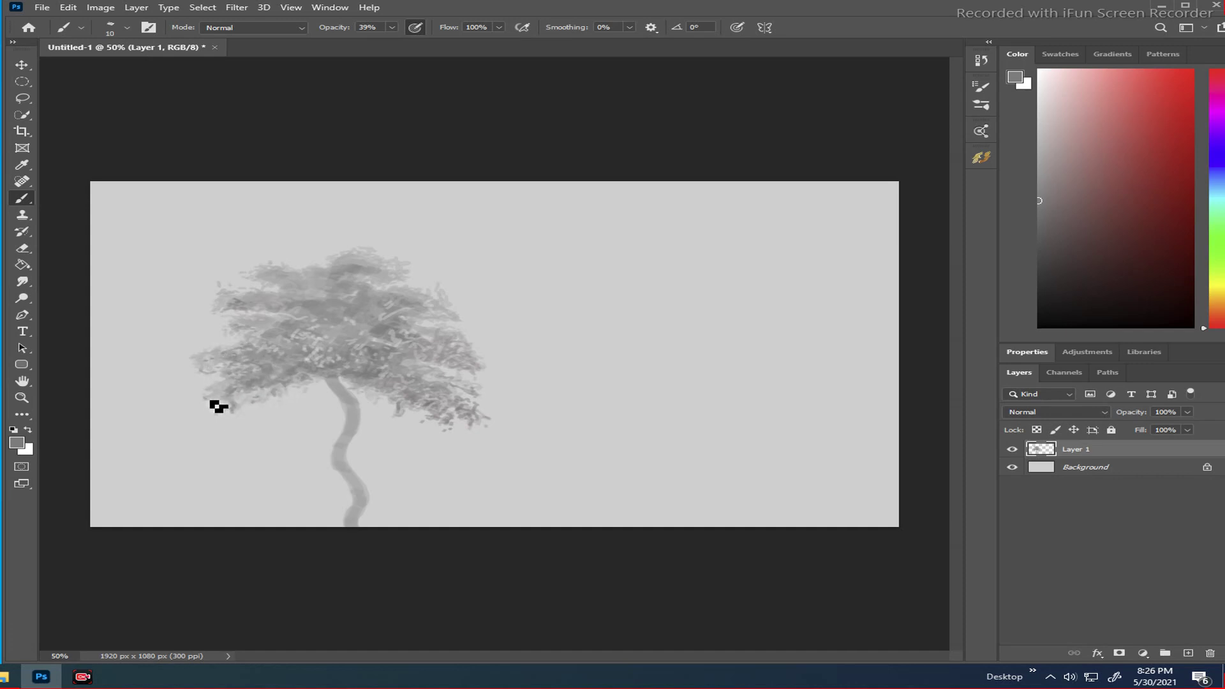
drag(216, 406, 251, 400)
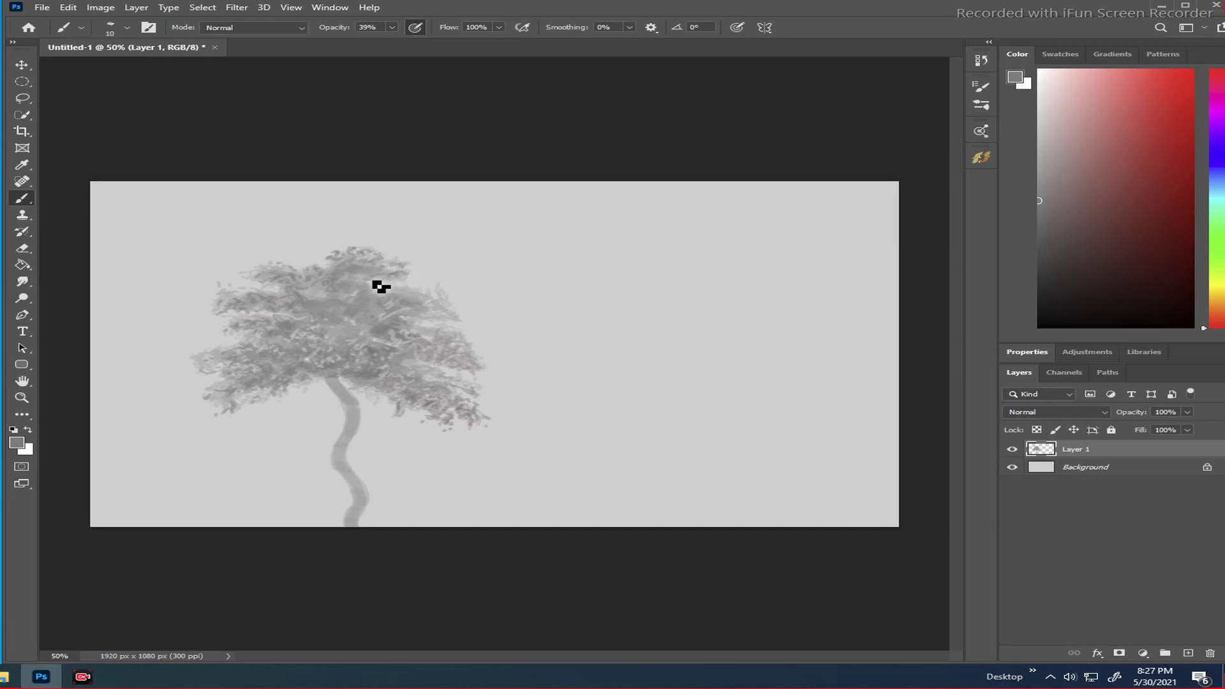
mouse_move(368, 282)
mouse_down()
mouse_move(411, 291)
mouse_move(379, 316)
mouse_move(372, 304)
mouse_move(321, 310)
mouse_move(352, 331)
mouse_move(379, 304)
mouse_move(392, 311)
mouse_move(382, 366)
mouse_move(375, 357)
mouse_move(360, 373)
mouse_move(317, 376)
mouse_move(329, 355)
mouse_move(310, 349)
mouse_move(372, 341)
mouse_move(384, 374)
mouse_move(364, 373)
mouse_move(382, 390)
mouse_move(362, 388)
mouse_move(399, 390)
mouse_move(320, 267)
mouse_move(436, 365)
mouse_move(362, 343)
mouse_move(336, 384)
mouse_move(392, 360)
mouse_move(364, 342)
mouse_move(396, 364)
mouse_move(438, 352)
mouse_move(427, 364)
mouse_move(499, 374)
mouse_move(441, 364)
mouse_move(476, 375)
mouse_move(432, 410)
mouse_move(465, 404)
mouse_up()
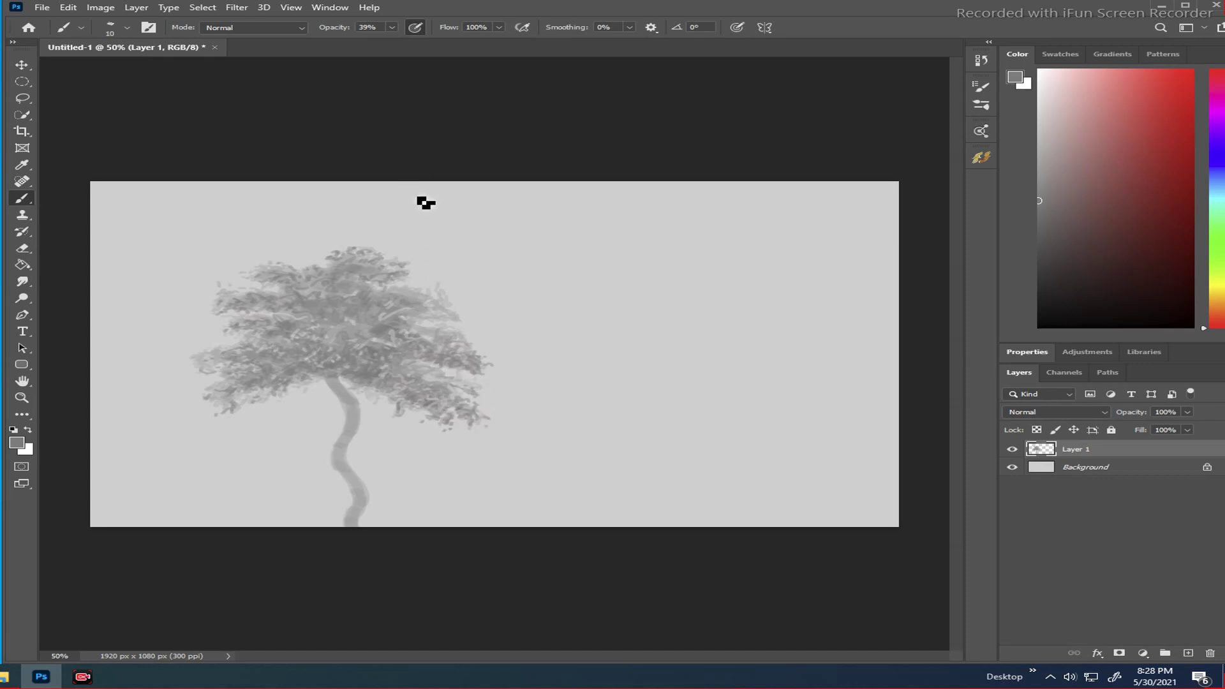
mouse_move(347, 330)
mouse_down()
mouse_move(377, 339)
mouse_move(370, 328)
mouse_move(372, 342)
mouse_move(386, 320)
mouse_move(415, 328)
mouse_move(451, 320)
mouse_move(424, 309)
mouse_move(461, 310)
mouse_up()
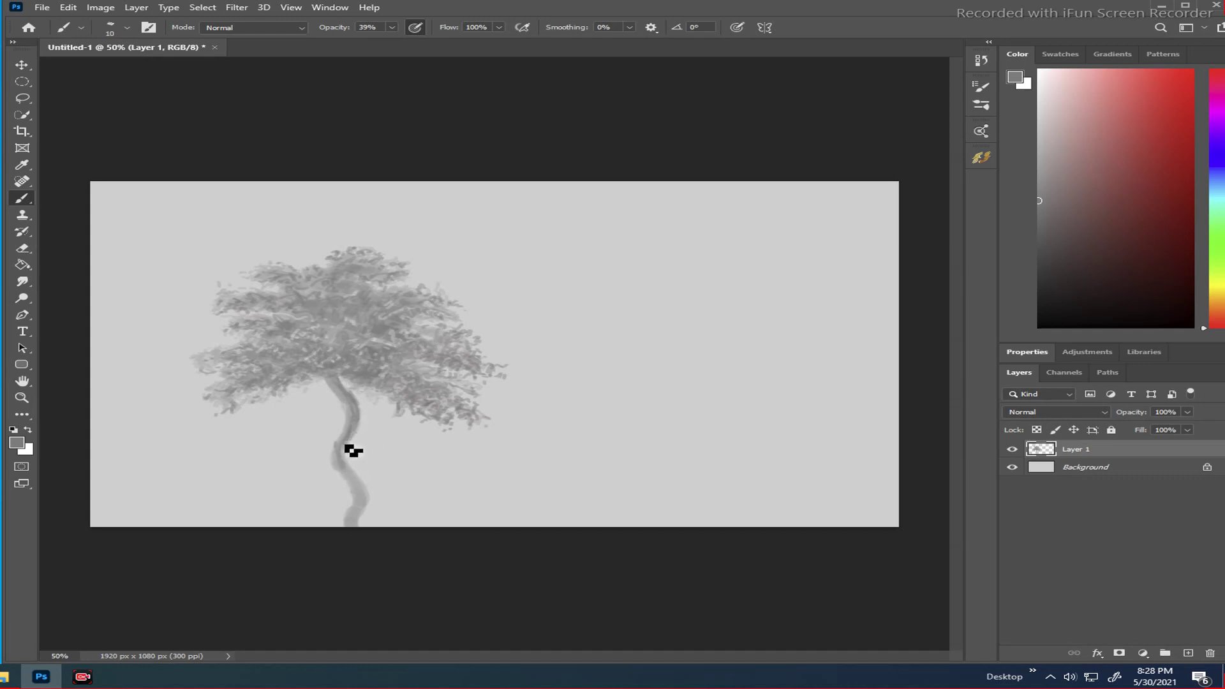
- Shade the trunk's right side in darker gray and paint branches into the crown with a 9 px brush, locking the layer's transparent pixels
drag(374, 496, 364, 484)
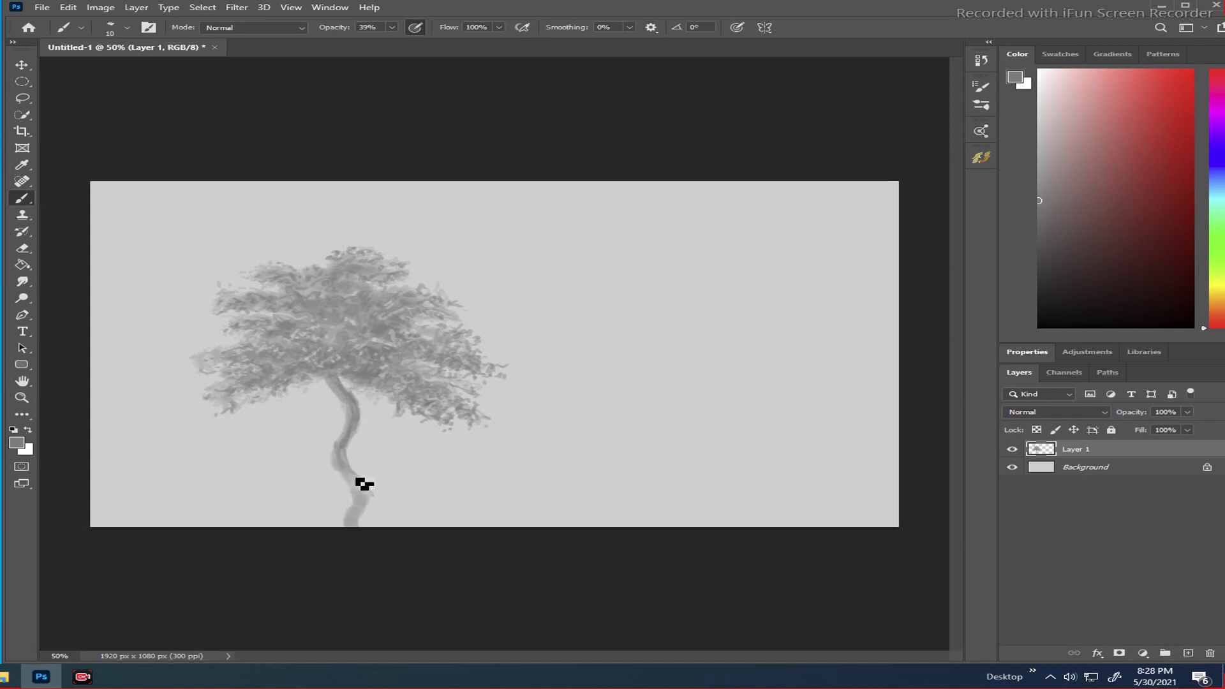
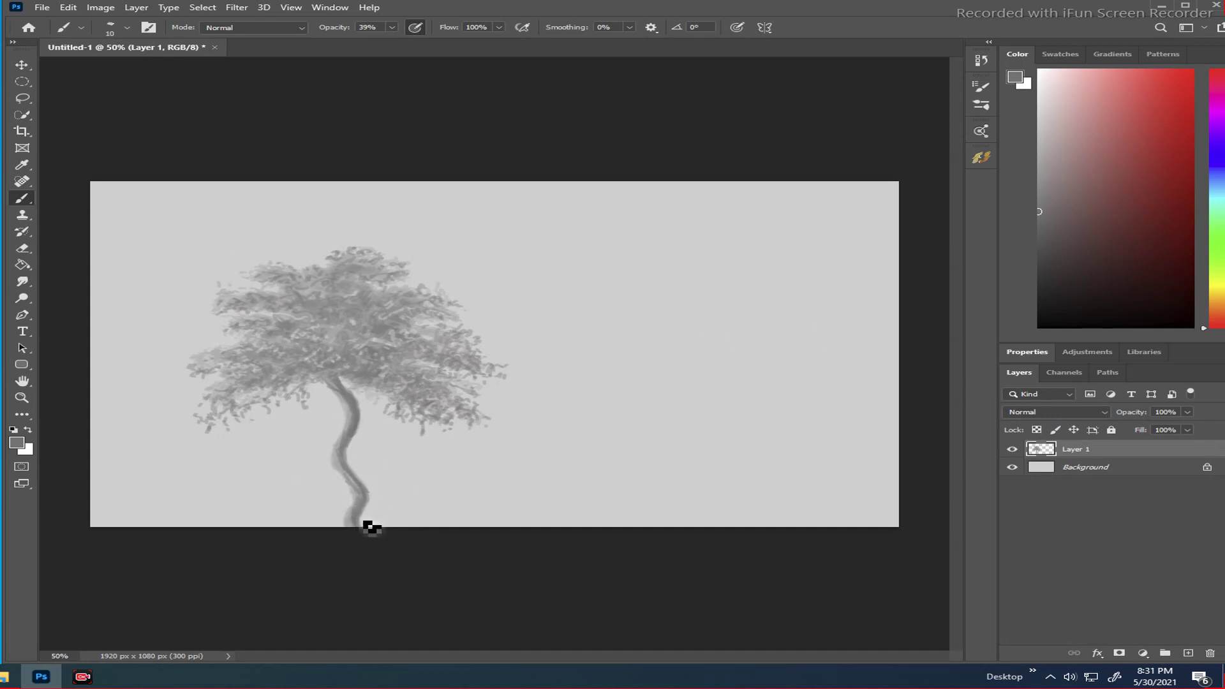
drag(362, 526, 369, 506)
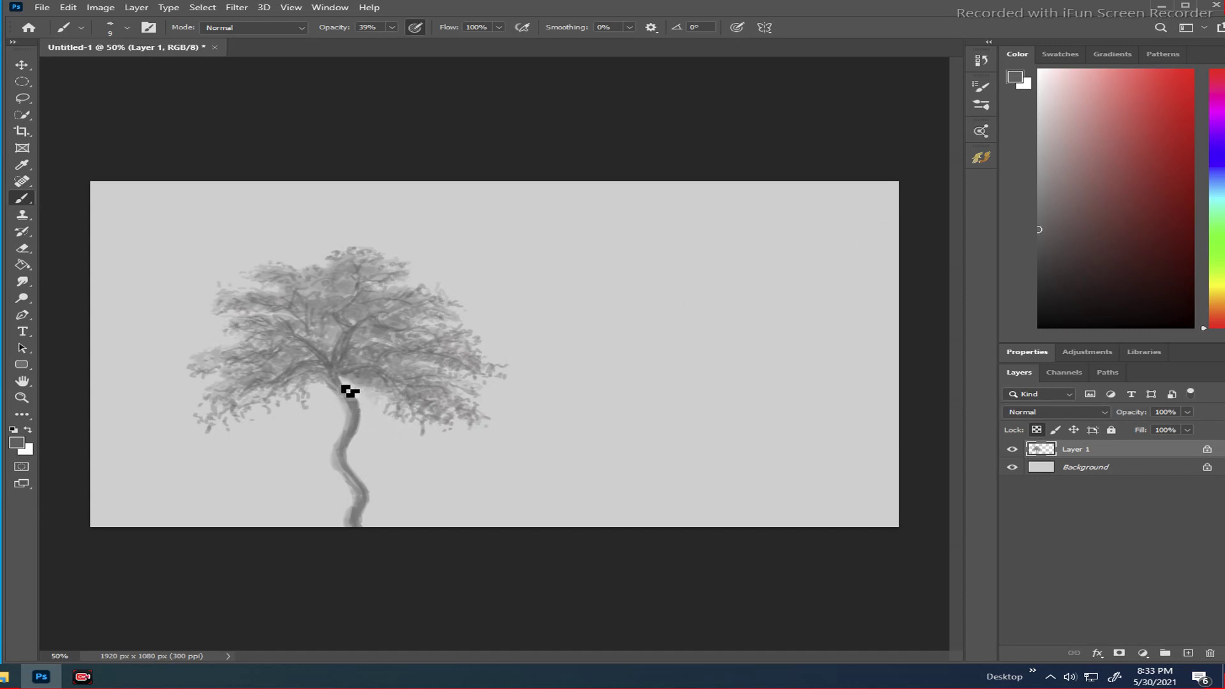
drag(350, 402, 359, 420)
drag(374, 509, 377, 513)
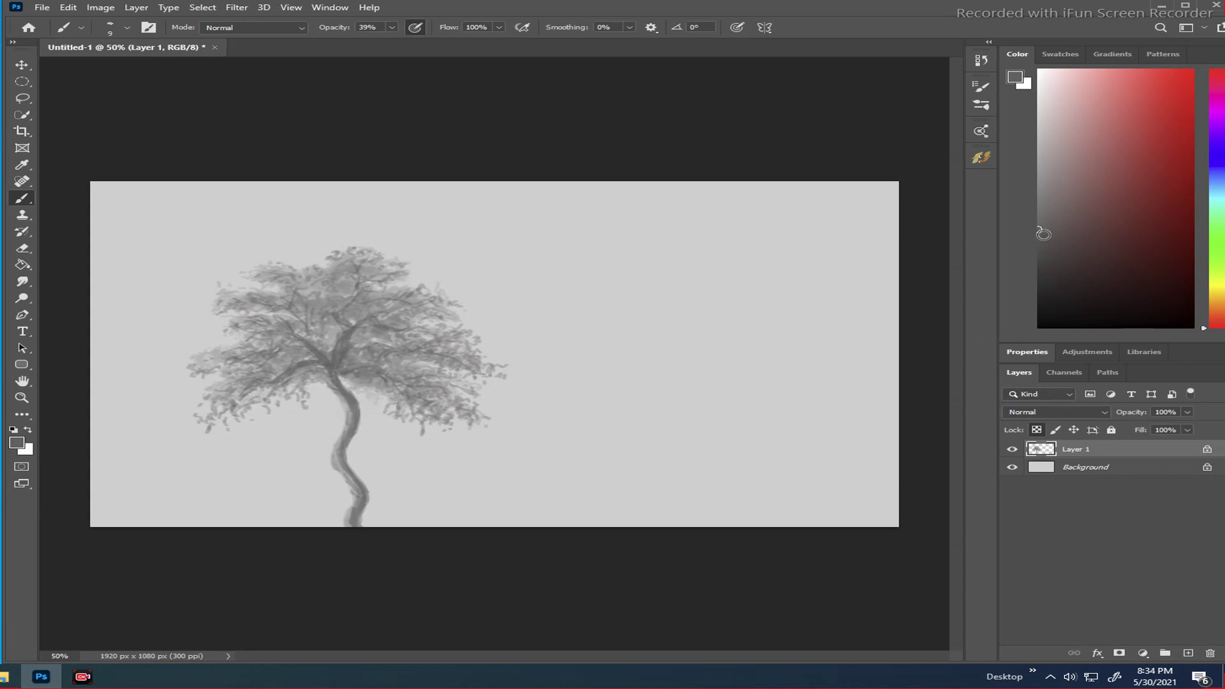
- Deepen the main branches and the trunk's right side and lower bend with a darker charcoal gray
drag(1044, 235, 1045, 259)
mouse_move(362, 377)
mouse_down()
mouse_move(432, 371)
mouse_move(397, 389)
mouse_move(382, 378)
mouse_move(437, 386)
mouse_move(397, 385)
mouse_move(427, 392)
mouse_move(429, 410)
mouse_move(408, 394)
mouse_move(385, 414)
mouse_move(372, 330)
mouse_move(381, 360)
mouse_move(338, 372)
mouse_move(343, 342)
mouse_move(337, 388)
mouse_move(354, 331)
mouse_move(349, 341)
mouse_move(344, 371)
mouse_move(369, 323)
mouse_move(350, 397)
mouse_up()
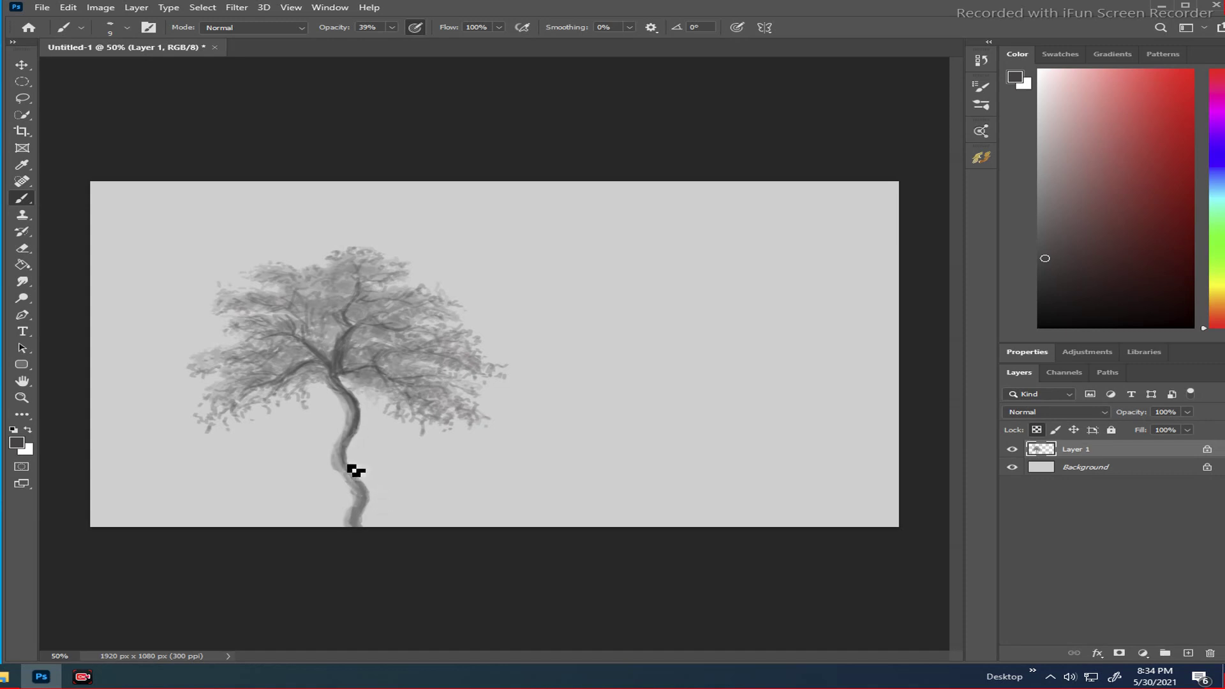
drag(374, 494, 362, 531)
drag(345, 478, 367, 501)
mouse_move(358, 434)
mouse_down()
mouse_move(353, 388)
mouse_move(351, 470)
mouse_move(357, 451)
mouse_up()
- Add near-black and black shading along the trunk's right edge and the main branches
drag(1045, 259, 1039, 295)
mouse_move(360, 400)
mouse_down()
mouse_move(363, 435)
mouse_move(370, 426)
mouse_move(347, 460)
mouse_move(363, 441)
mouse_move(359, 472)
mouse_move(352, 454)
mouse_move(365, 526)
mouse_move(379, 507)
mouse_move(372, 532)
mouse_up()
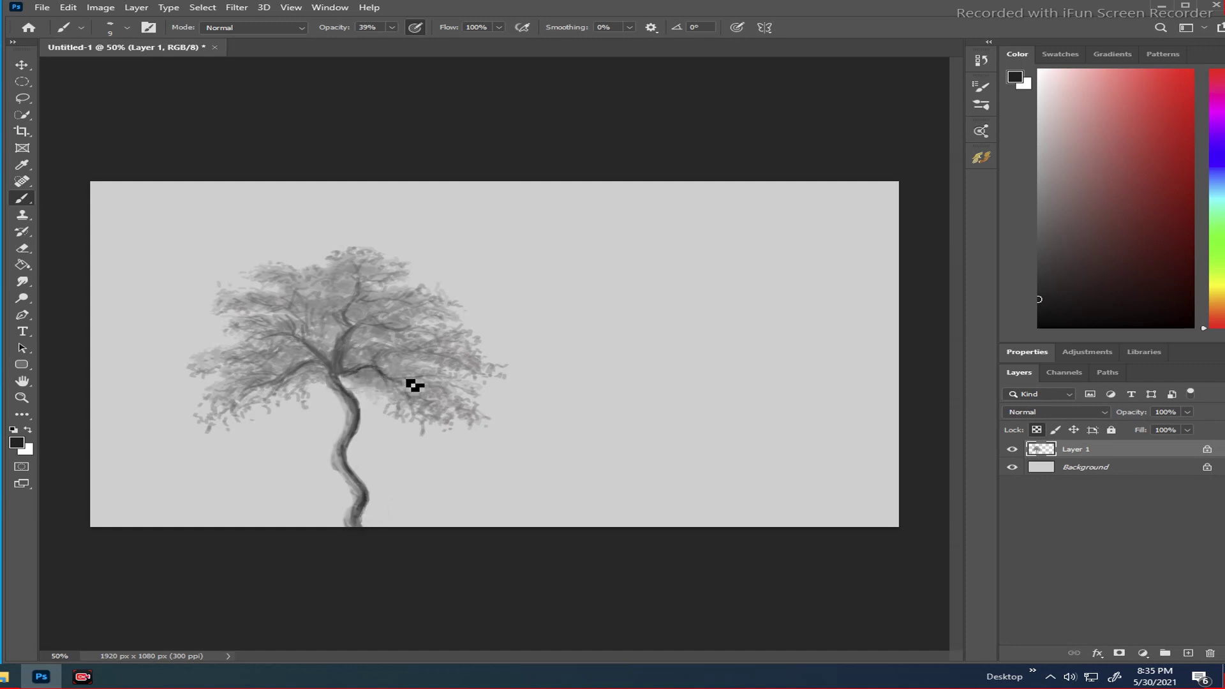
mouse_move(411, 391)
mouse_down()
mouse_move(438, 385)
mouse_move(397, 391)
mouse_up()
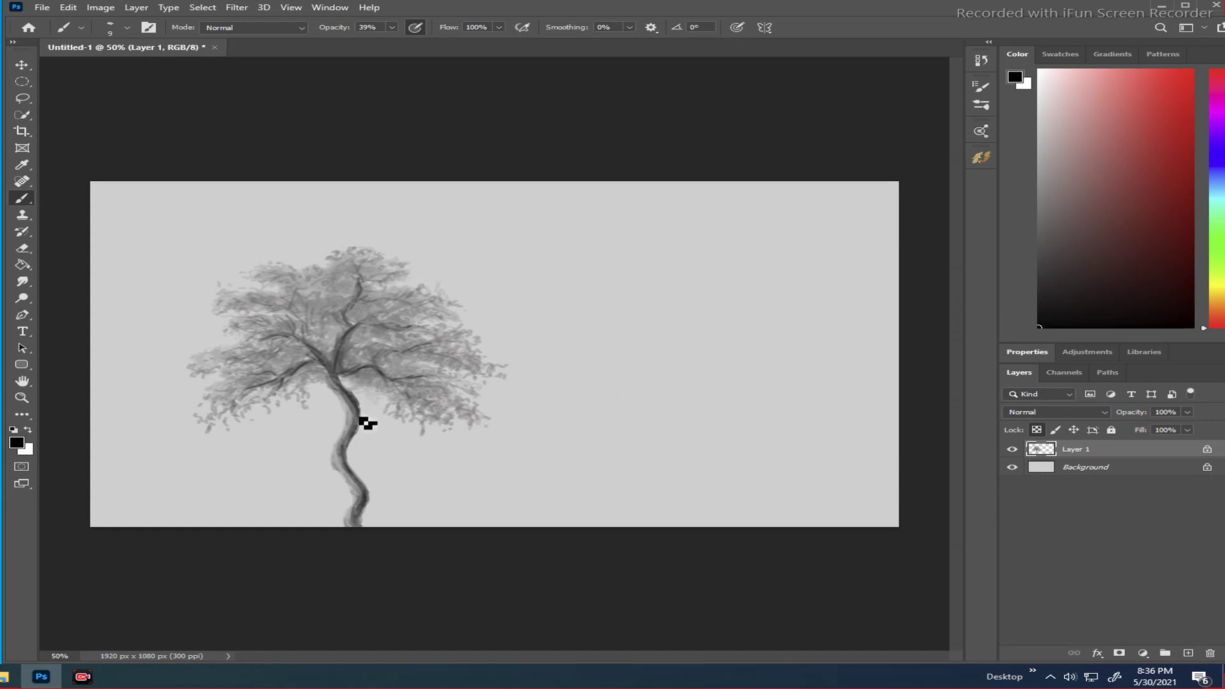
mouse_move(353, 469)
mouse_down()
mouse_move(375, 504)
mouse_move(371, 542)
mouse_up()
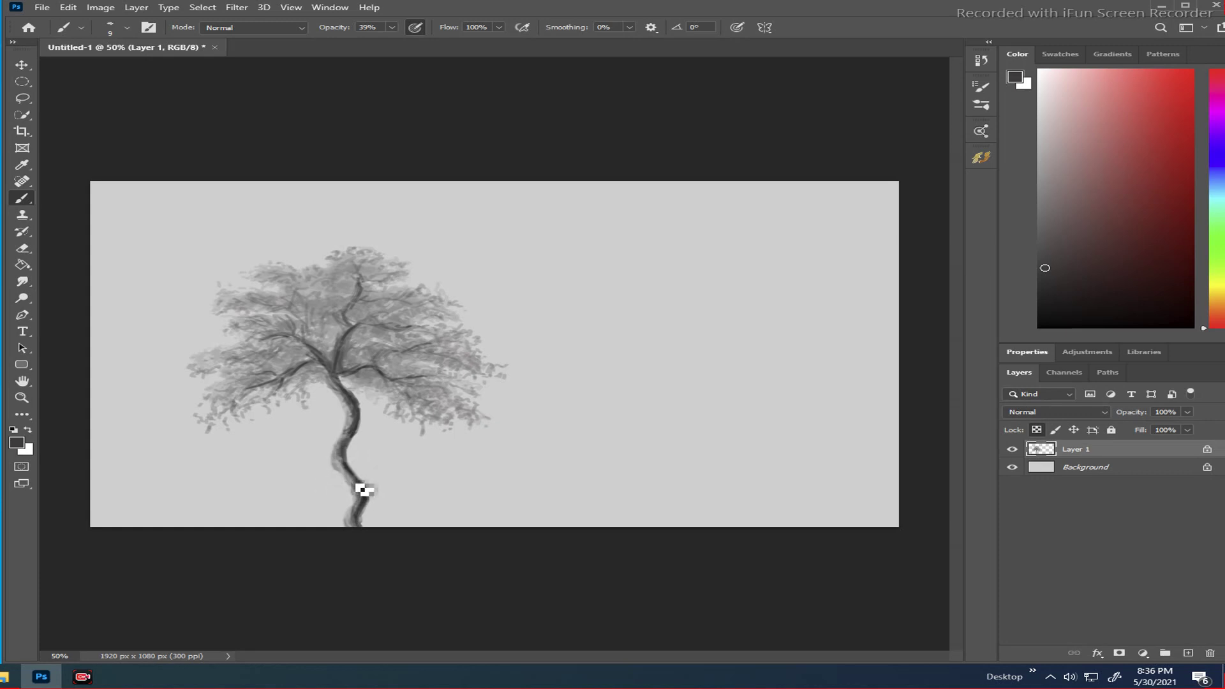
- Blend dark gray into the lower trunk and mid-gray along its left side, and darken the foliage beside the fork
mouse_move(360, 490)
mouse_down()
mouse_move(361, 503)
mouse_move(361, 506)
mouse_up()
click(1041, 199)
mouse_move(344, 401)
mouse_down()
mouse_move(364, 423)
mouse_move(356, 533)
mouse_move(338, 468)
mouse_up()
drag(1056, 210, 1042, 216)
click(1044, 243)
click(1041, 225)
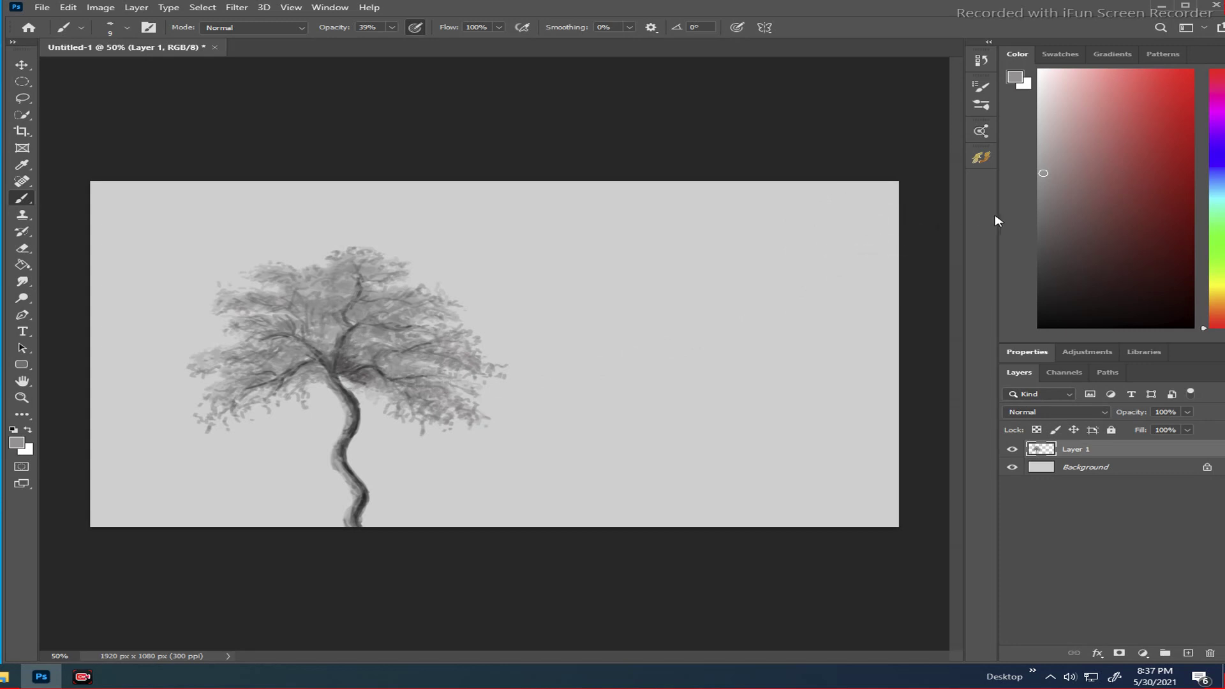
- Darken the crown's right and lower-right foliage with dark-gray leaf dabs, and undo the stray stroke above the crown
click(1045, 209)
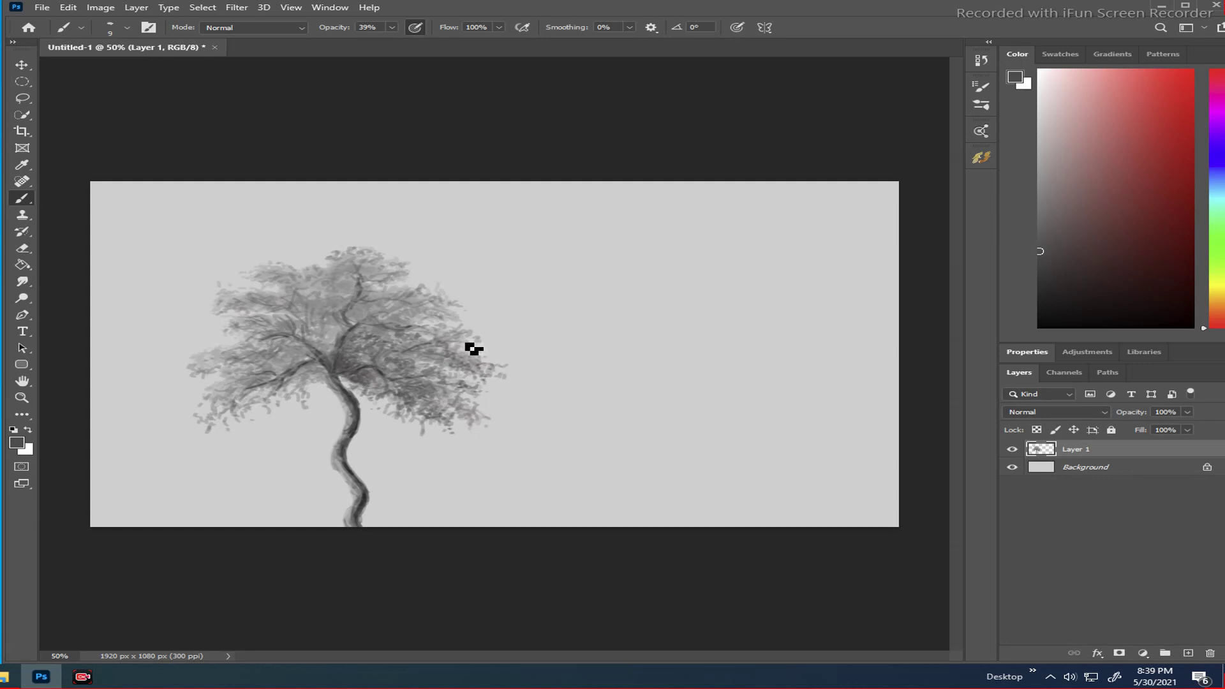
drag(304, 252, 312, 222)
key(ctrl+z)
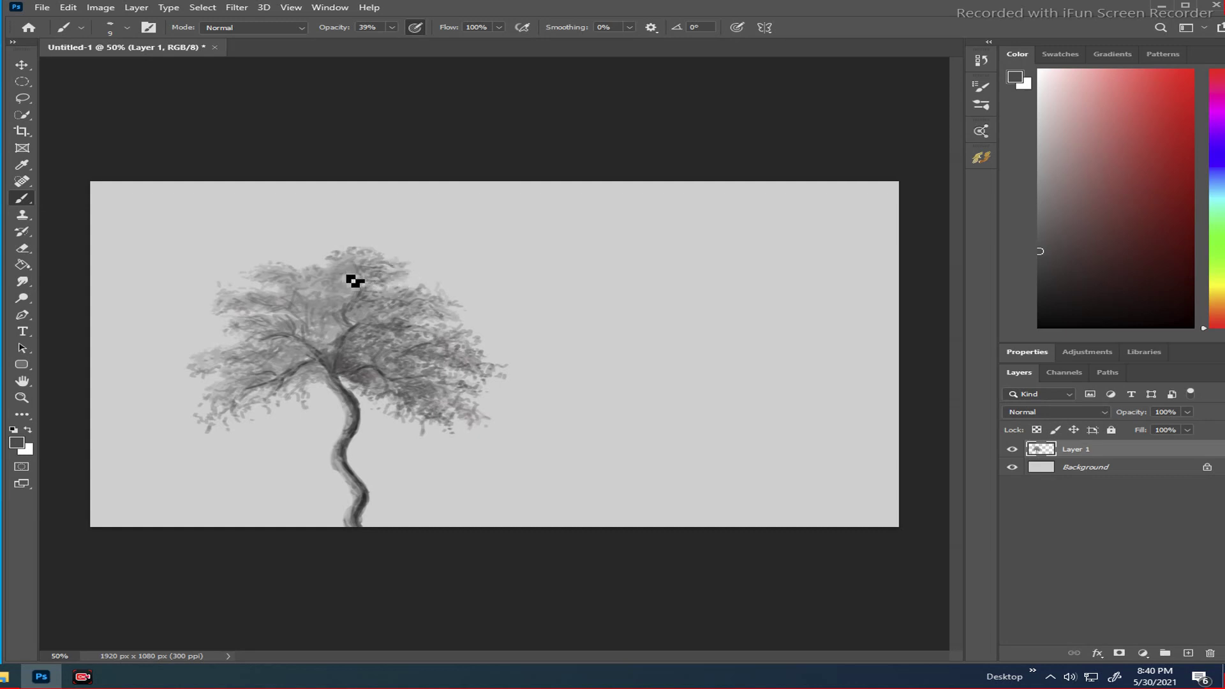
- Paint dark-gray leaf detail over the crown's center, left side, upper-left tuft and peak
mouse_move(358, 290)
mouse_down()
mouse_move(339, 347)
mouse_move(339, 328)
mouse_move(367, 320)
mouse_up()
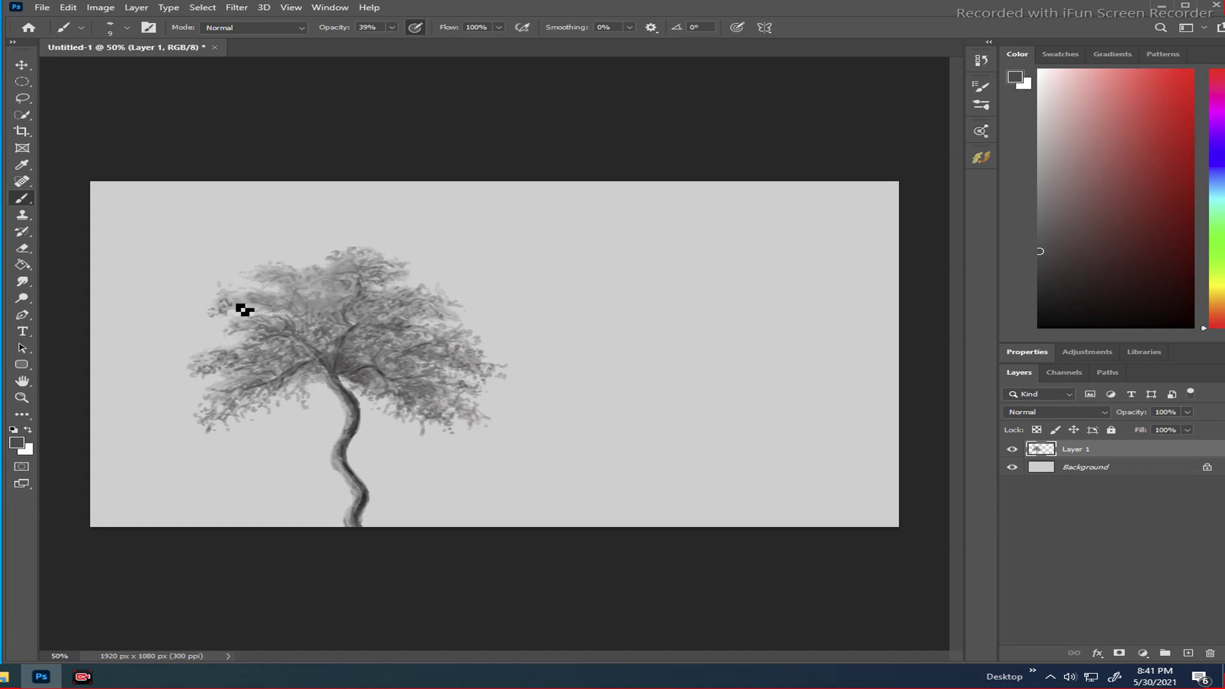
mouse_move(240, 302)
mouse_down()
mouse_move(230, 304)
mouse_move(241, 314)
mouse_up()
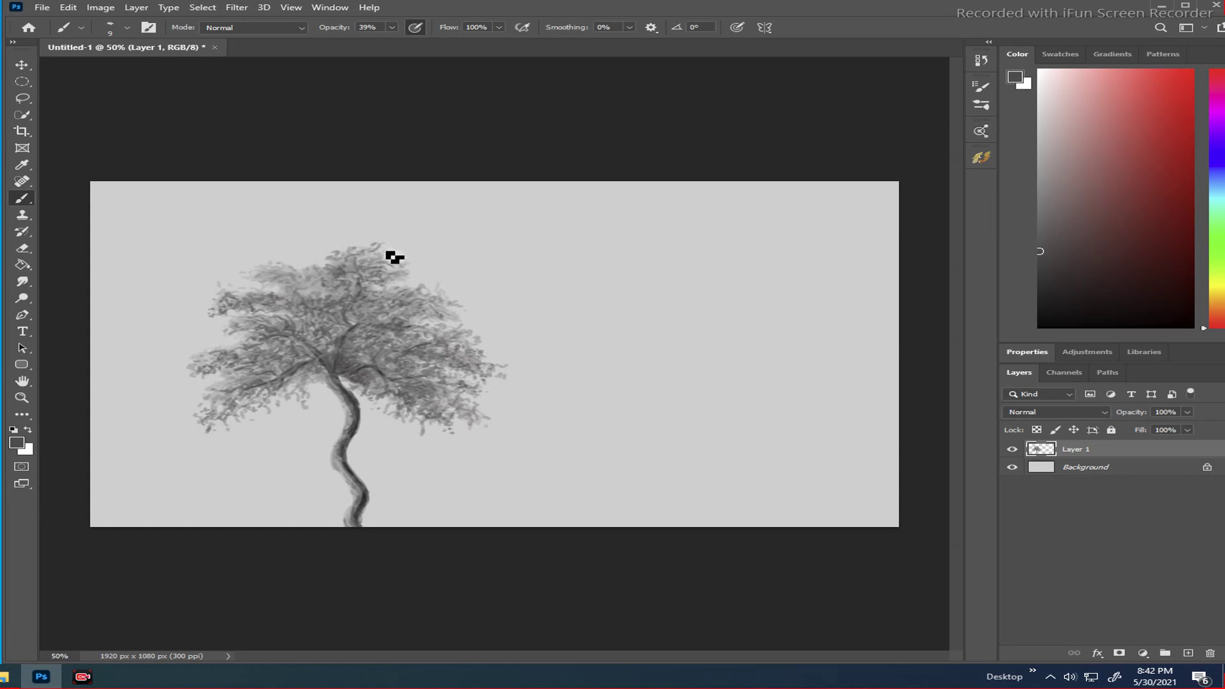
mouse_move(402, 260)
mouse_down()
mouse_move(391, 260)
mouse_move(411, 262)
mouse_move(400, 269)
mouse_up()
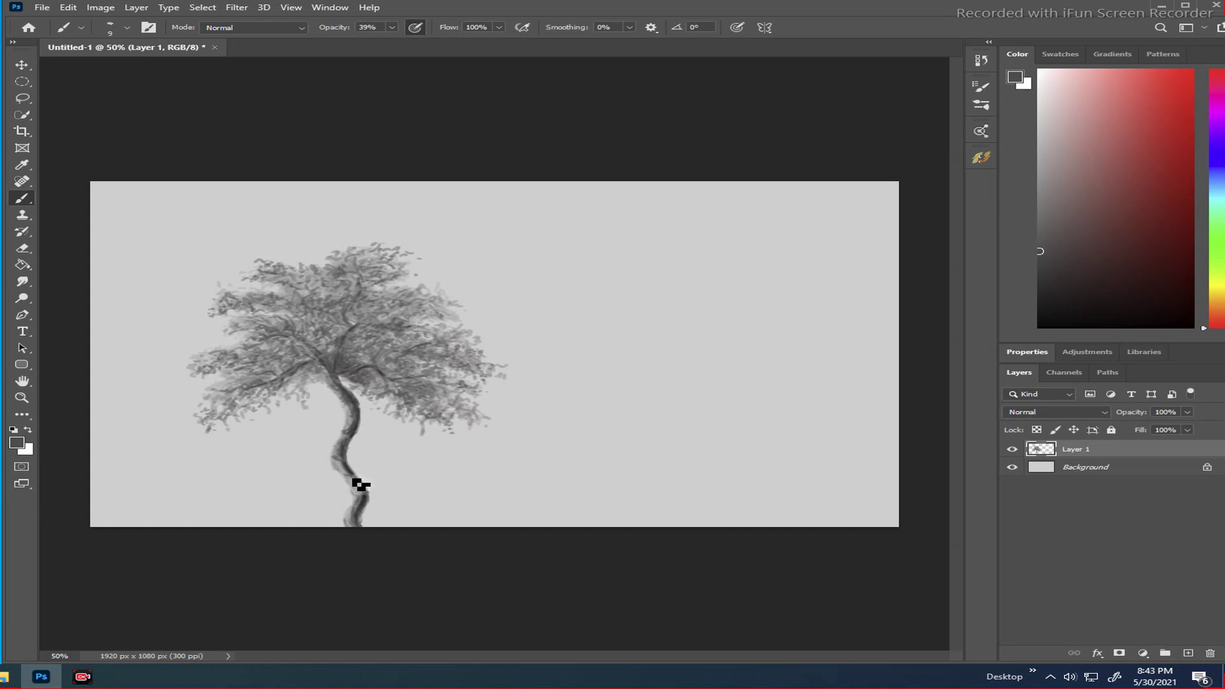
- Refine the trunk with dark-gray strokes along its lower bend and top, adding light-gray touches near the base
drag(364, 487, 368, 493)
drag(377, 501, 373, 539)
drag(355, 511, 362, 522)
drag(360, 372, 362, 387)
click(1042, 106)
drag(358, 519, 364, 511)
- Scatter darker charcoal leaves throughout the crown, extending its left tip and deepening the foliage around the trunk fork
click(1039, 238)
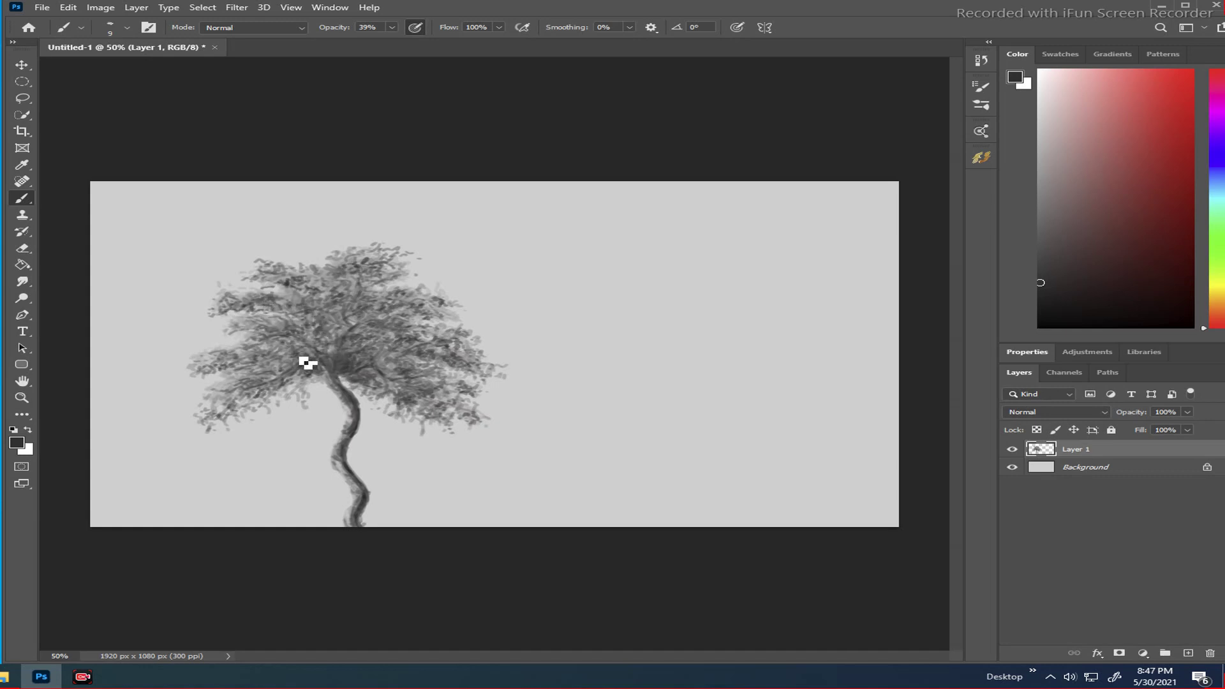
drag(216, 365, 182, 374)
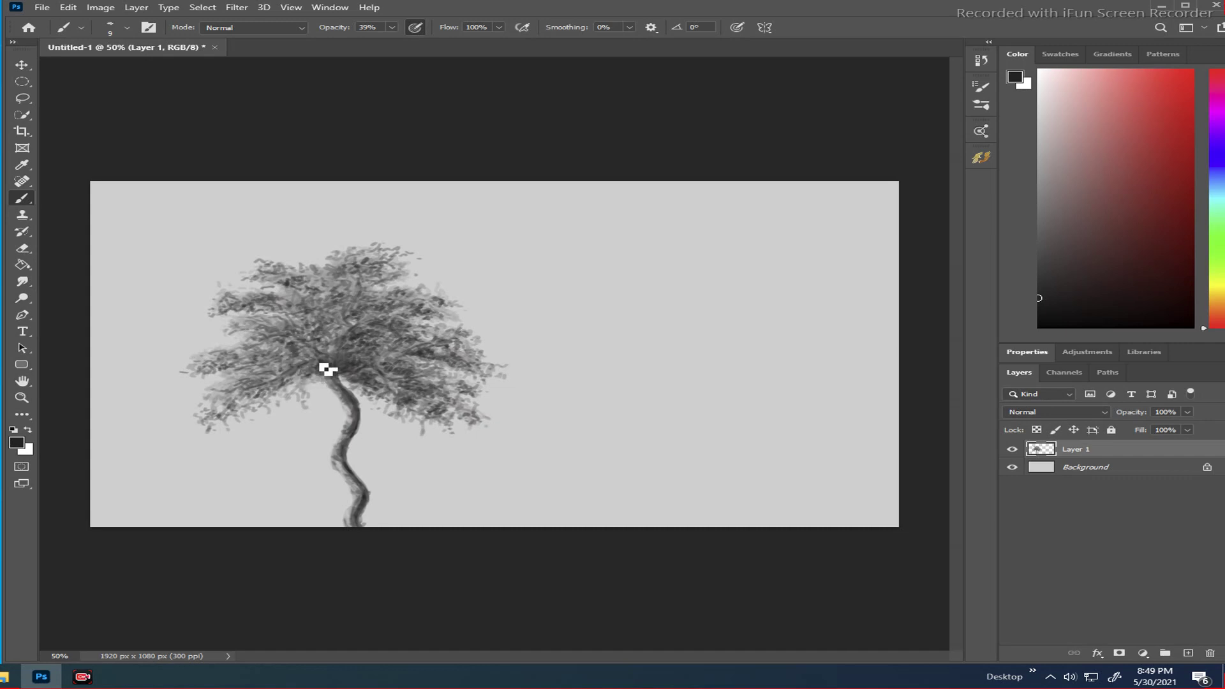
mouse_move(331, 355)
mouse_down()
mouse_move(389, 356)
mouse_move(362, 355)
mouse_move(390, 388)
mouse_up()
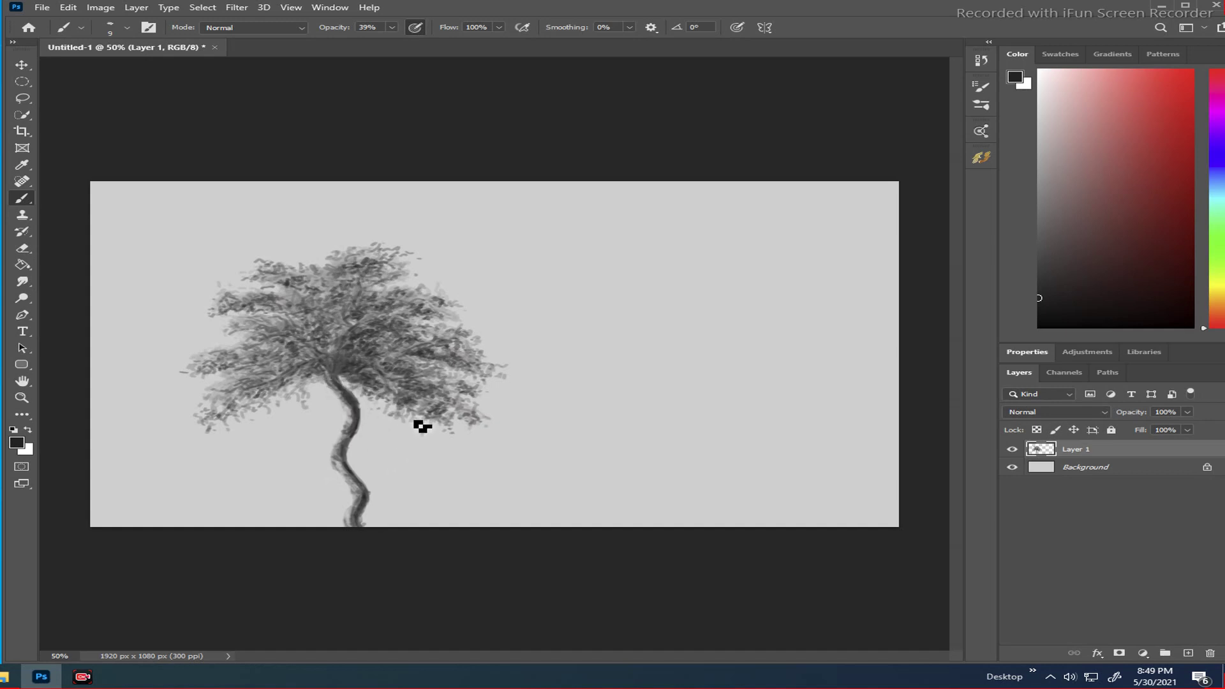
- Darken the lower trunk's right edge, lock transparent pixels, and deepen the foliage right of the fork with near-black and black
mouse_move(363, 485)
mouse_down()
mouse_move(377, 508)
mouse_move(365, 483)
mouse_move(367, 531)
mouse_move(376, 537)
mouse_up()
click(1040, 430)
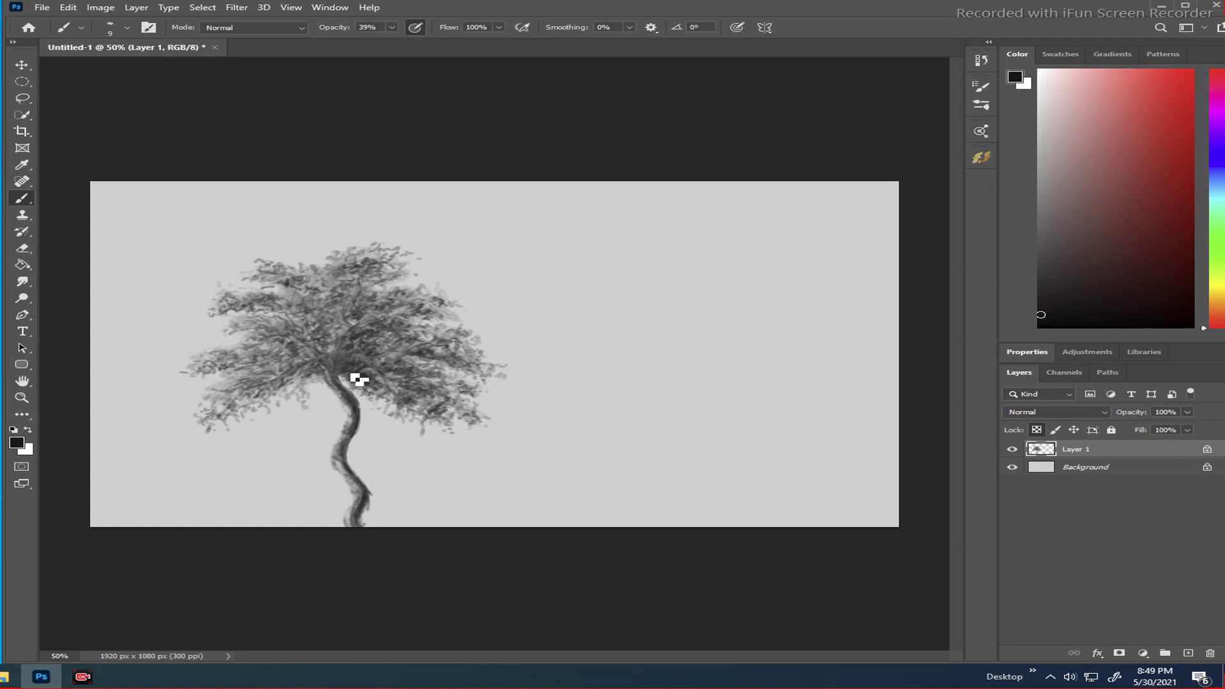
mouse_move(358, 371)
mouse_down()
mouse_move(348, 375)
mouse_move(353, 361)
mouse_move(376, 375)
mouse_move(366, 361)
mouse_move(389, 364)
mouse_move(415, 384)
mouse_move(388, 383)
mouse_move(338, 439)
mouse_up()
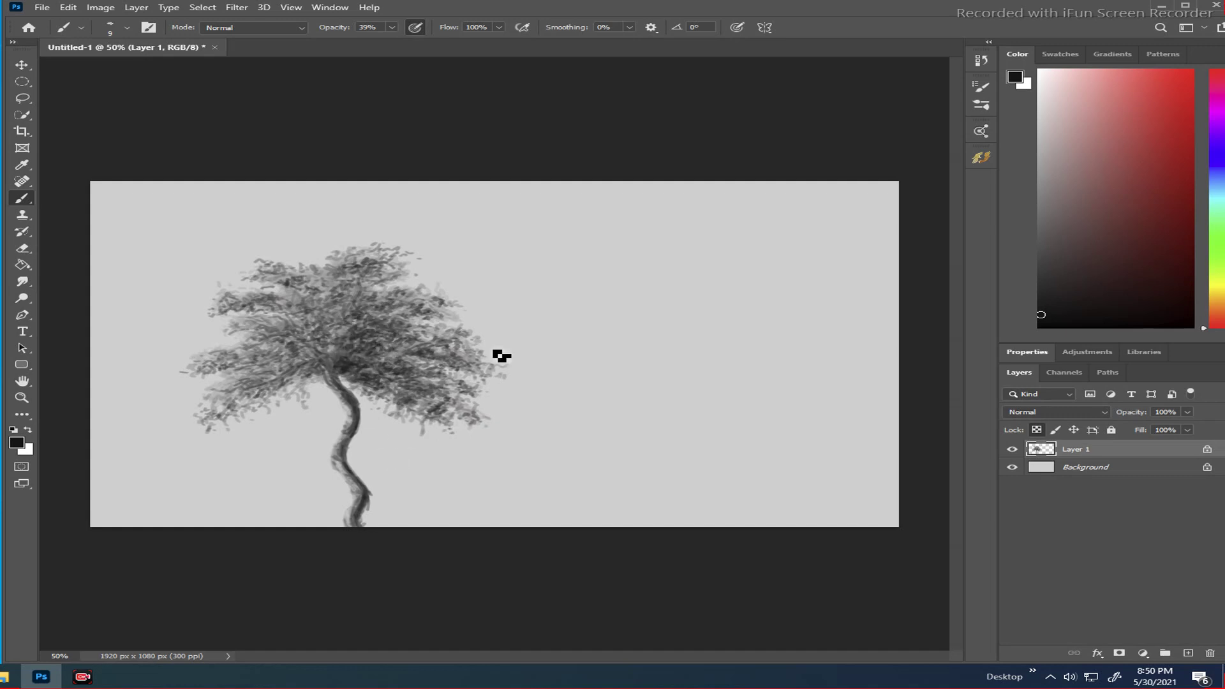
click(1039, 326)
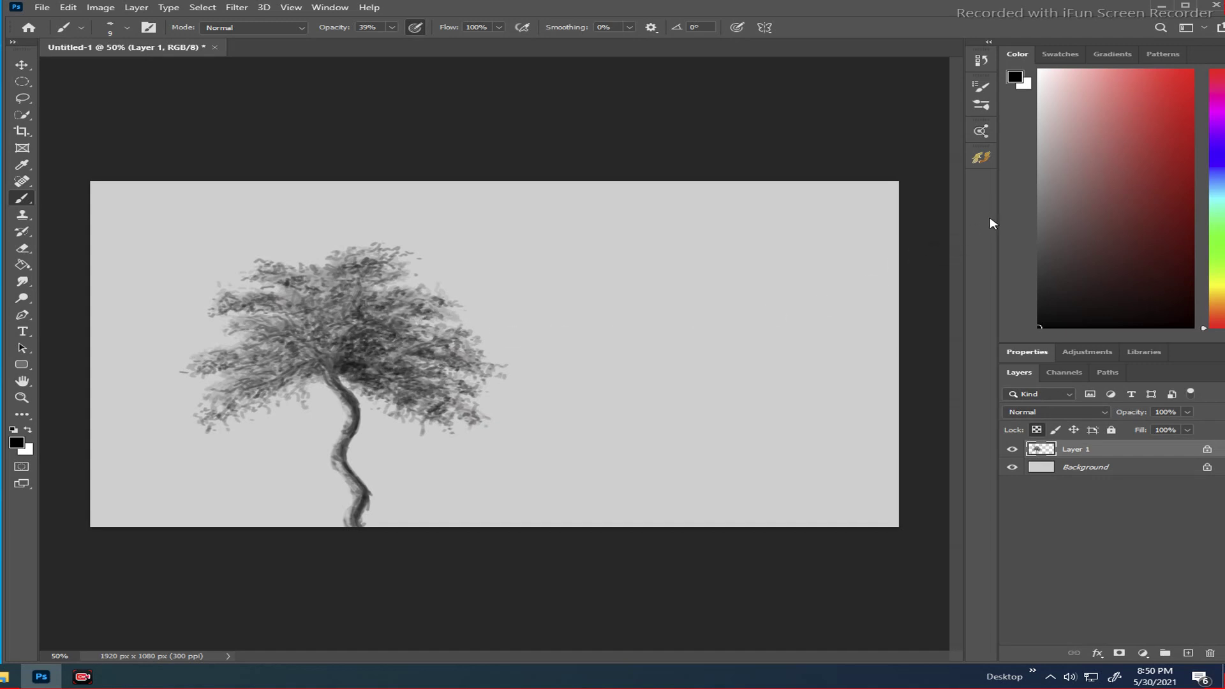
- Enlarge the brush to 300 px and paint a light-gray wash across the upper-left sky with transparent pixels unlocked
click(1047, 128)
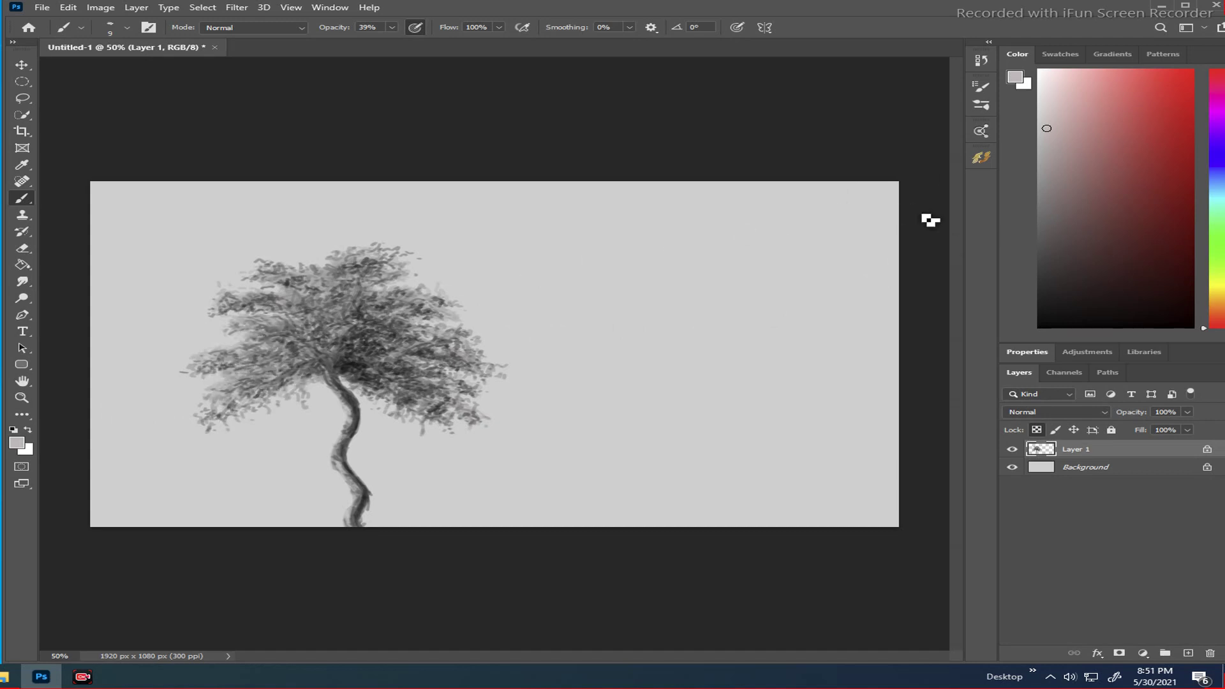
drag(584, 347, 600, 386)
key(bracketright)
key(bracketright)
key(bracketright)
key(bracketright)
key(bracketright)
key(bracketright)
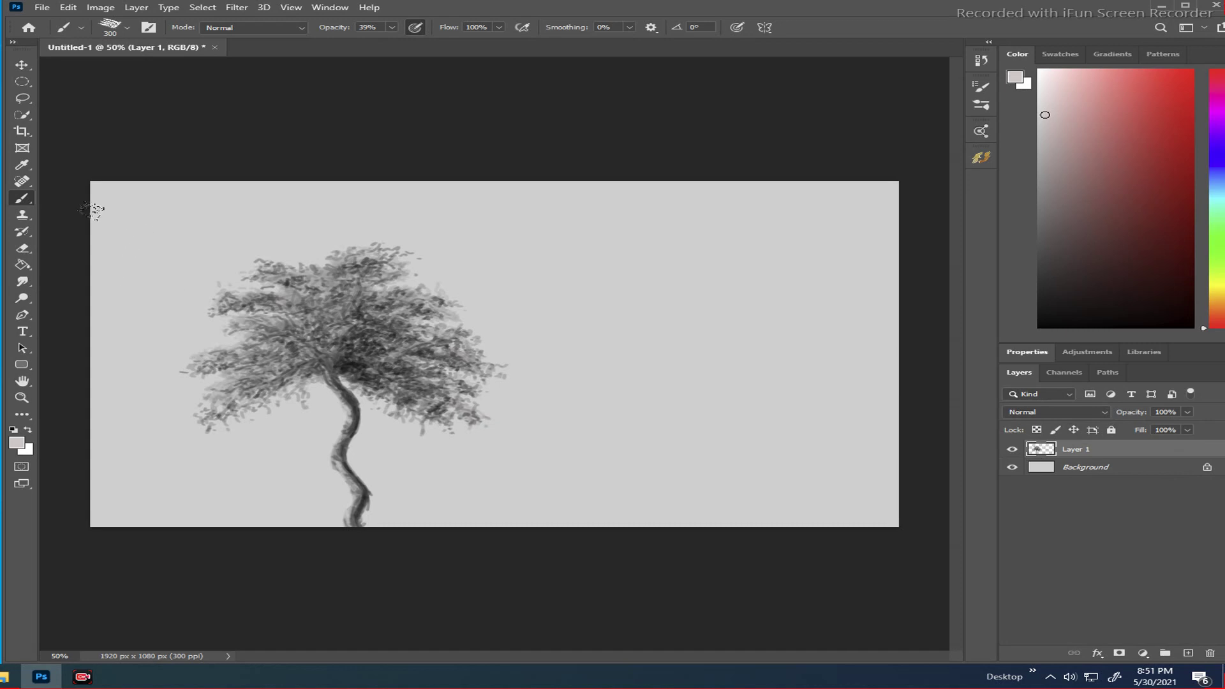
mouse_move(127, 183)
mouse_down()
mouse_move(357, 193)
mouse_move(222, 210)
mouse_move(274, 202)
mouse_up()
drag(1045, 114, 1016, 154)
drag(46, 241, 58, 229)
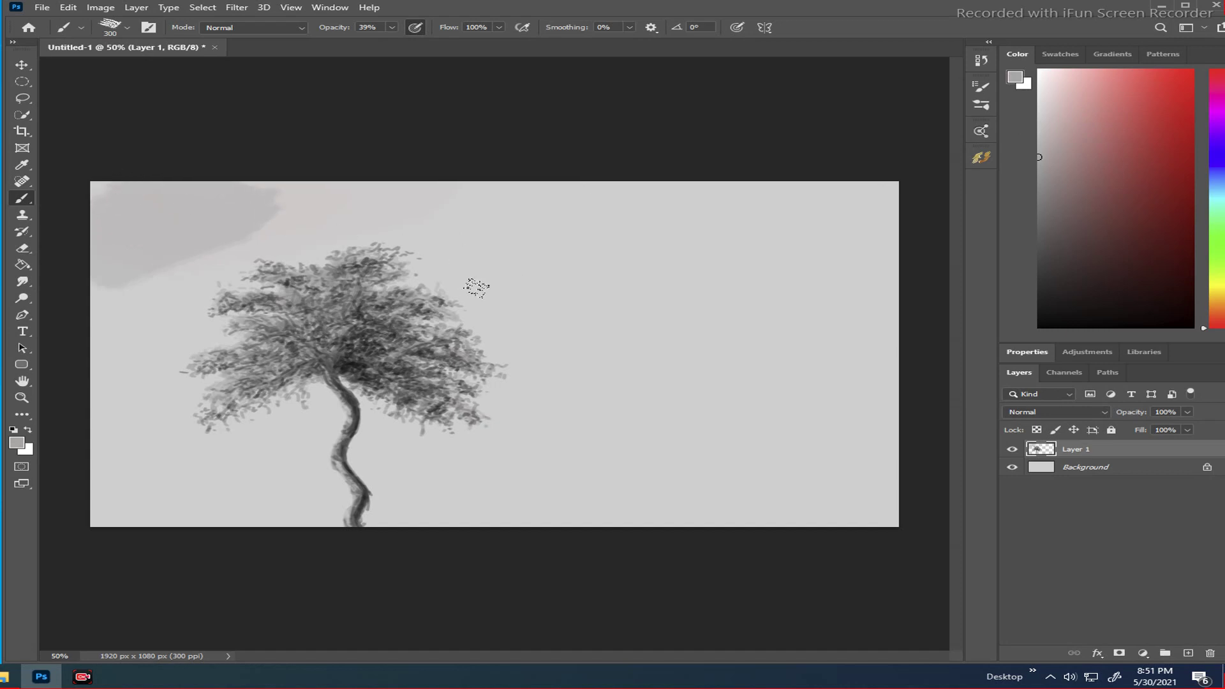
key(ctrl+z)
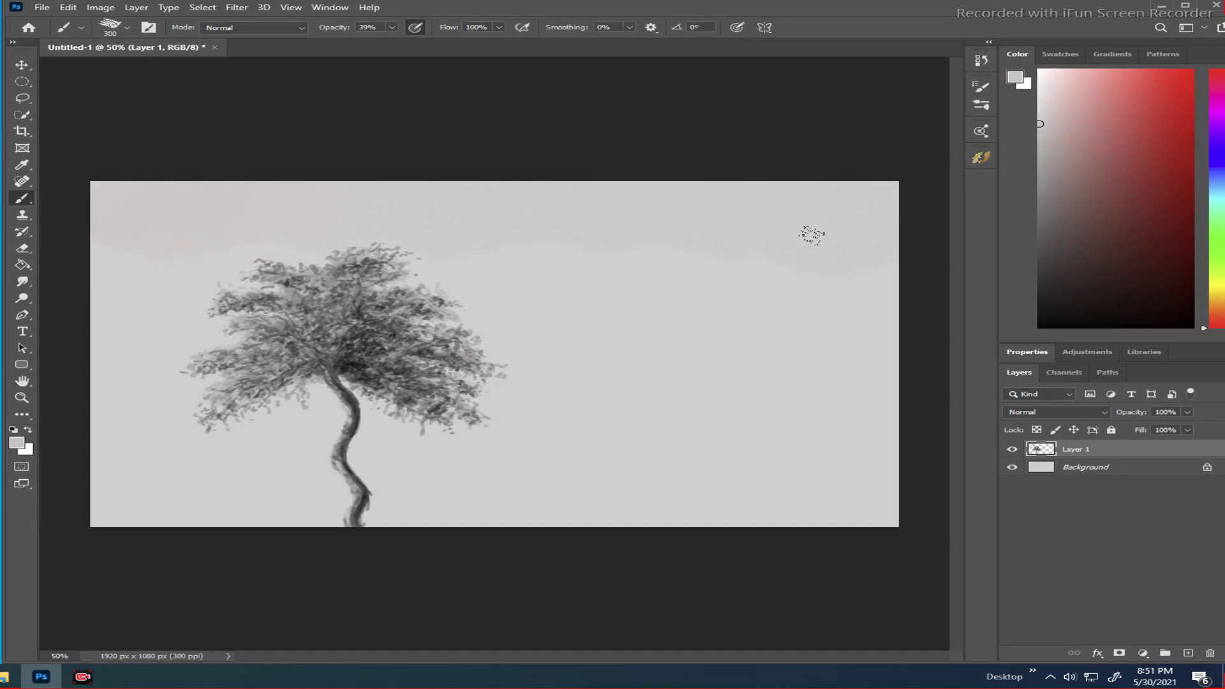
- Extend the light-gray wash across the whole sky and down over the background around the tree
mouse_move(812, 235)
mouse_down()
mouse_move(817, 259)
mouse_move(786, 270)
mouse_move(795, 263)
mouse_move(541, 261)
mouse_move(575, 311)
mouse_up()
mouse_move(273, 213)
mouse_down()
mouse_move(362, 219)
mouse_move(129, 200)
mouse_move(74, 290)
mouse_up()
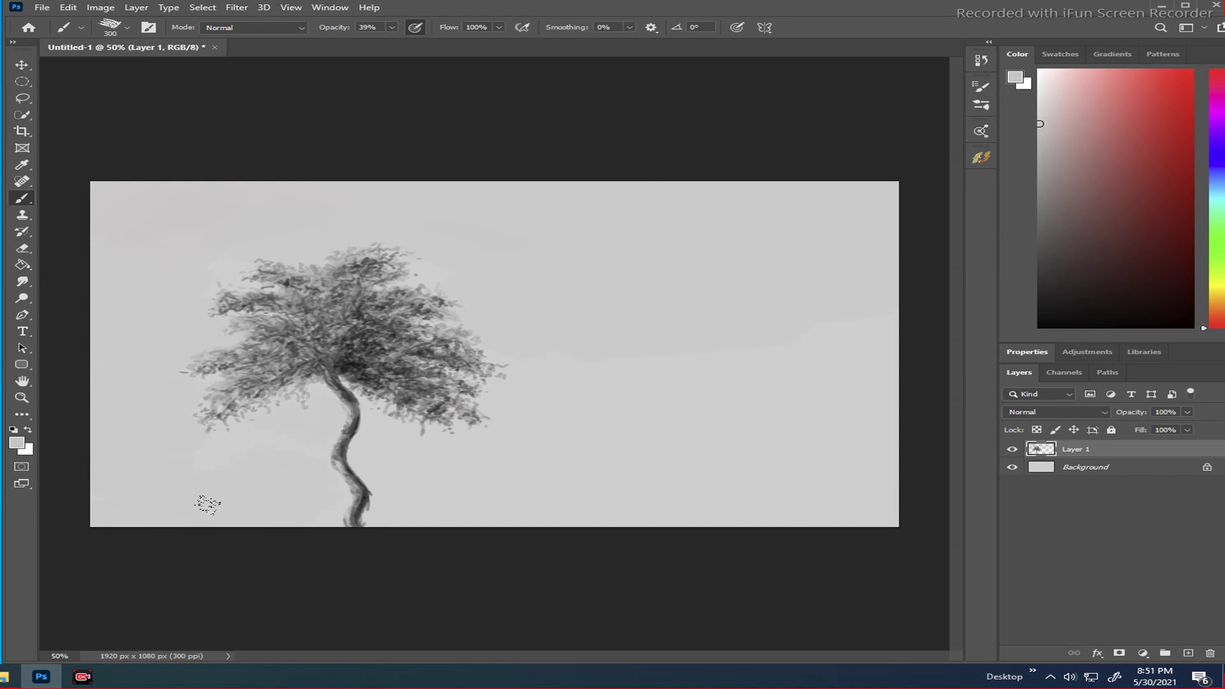
mouse_move(423, 468)
mouse_down()
mouse_move(760, 421)
mouse_move(666, 490)
mouse_move(790, 423)
mouse_move(803, 363)
mouse_move(710, 357)
mouse_move(618, 377)
mouse_move(532, 322)
mouse_move(516, 395)
mouse_move(560, 409)
mouse_move(495, 430)
mouse_move(804, 384)
mouse_up()
drag(1036, 126, 1036, 149)
drag(561, 233, 561, 236)
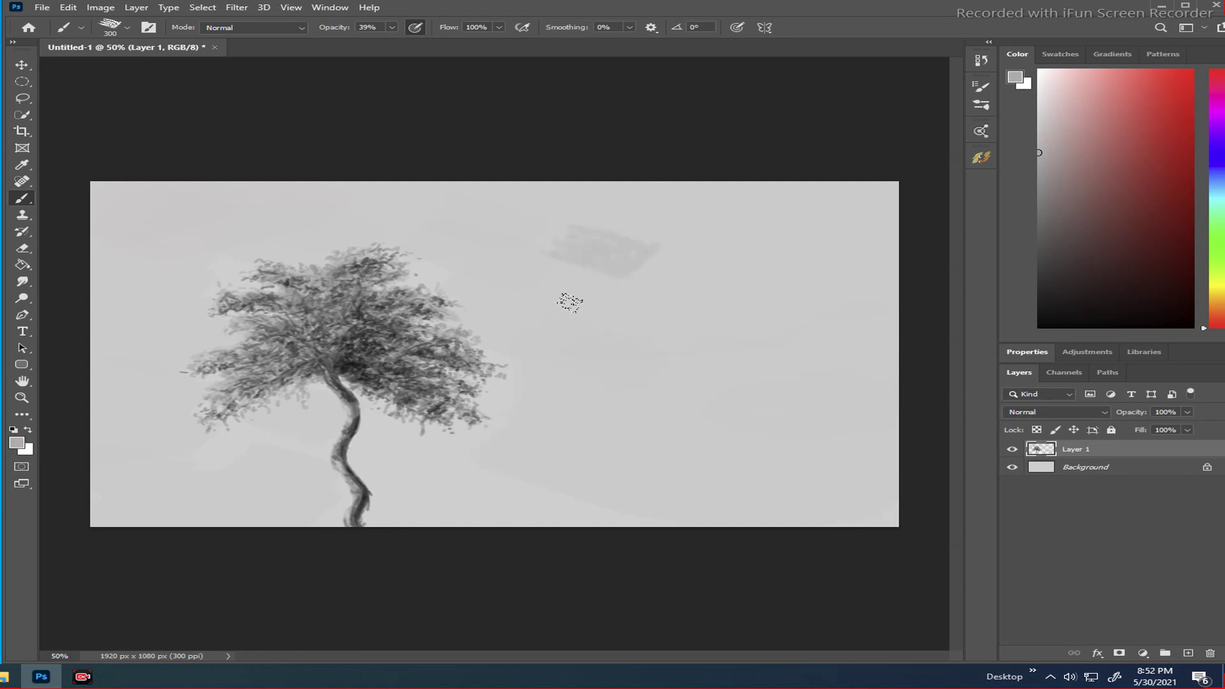
key(ctrl+z)
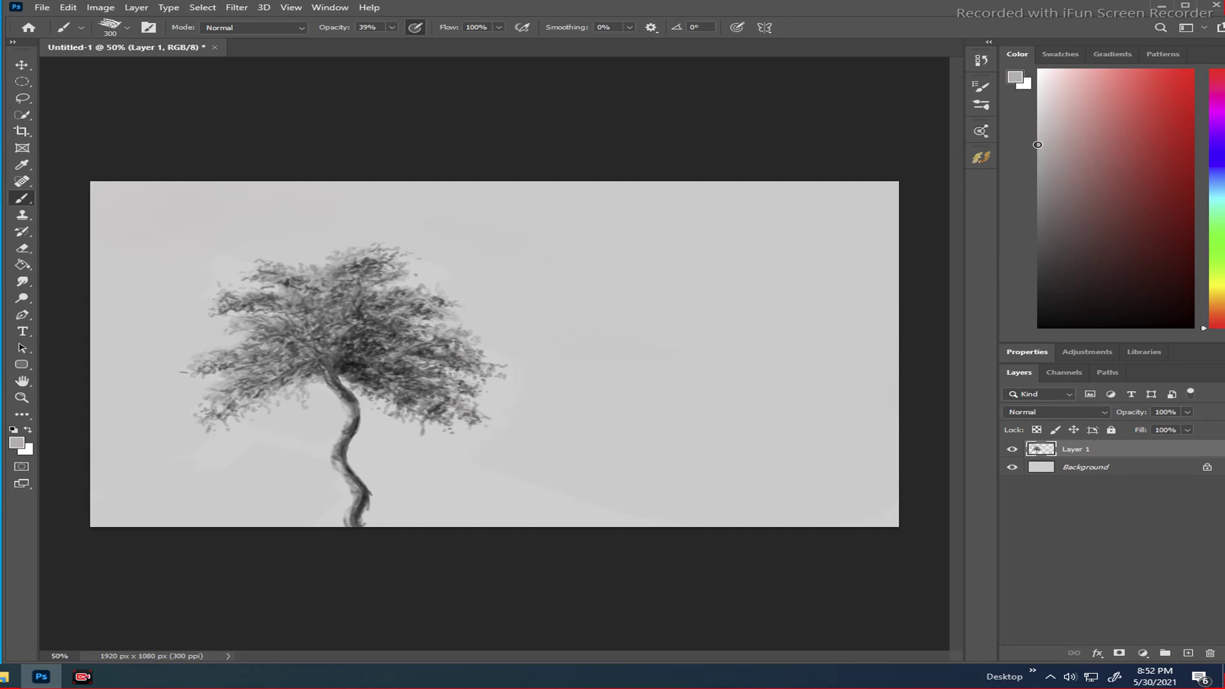
- Paint soft mid-gray cloud patches across the upper sky, extending from the right edge over the tree's crown to the left edge
drag(539, 249, 734, 238)
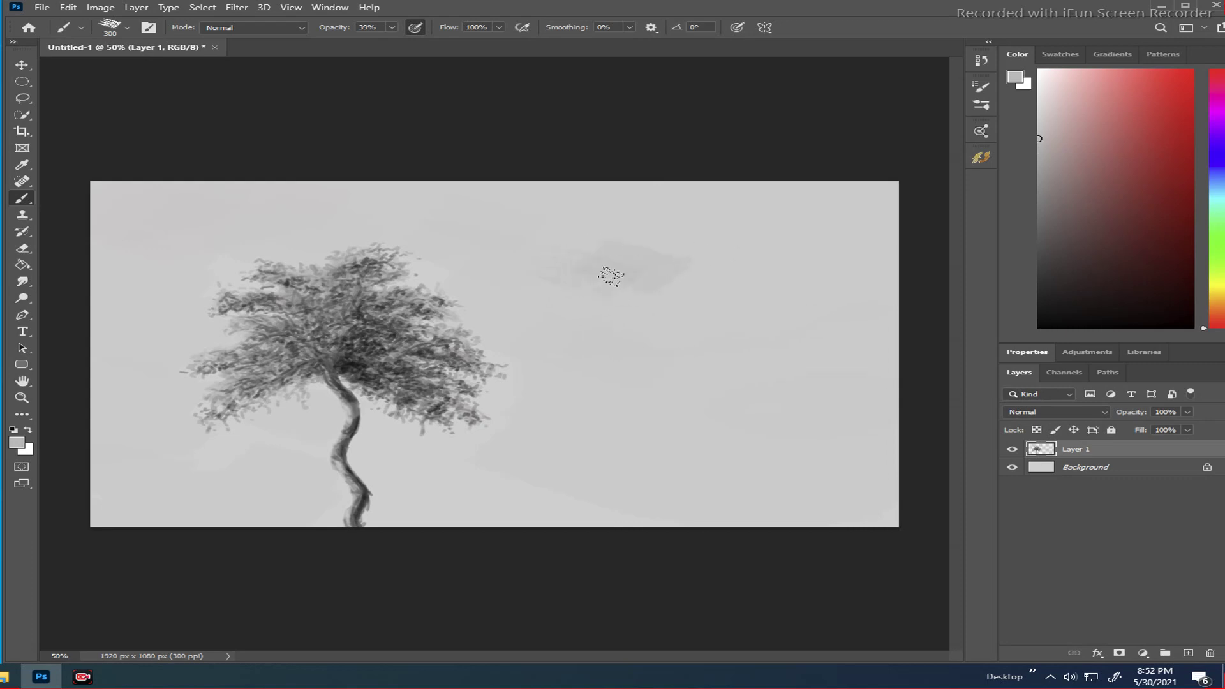
mouse_move(521, 241)
mouse_down()
mouse_move(588, 239)
mouse_move(536, 258)
mouse_move(581, 248)
mouse_move(590, 218)
mouse_move(614, 245)
mouse_move(657, 239)
mouse_move(643, 209)
mouse_move(707, 245)
mouse_move(742, 216)
mouse_move(754, 229)
mouse_move(774, 203)
mouse_move(792, 230)
mouse_move(809, 224)
mouse_move(790, 186)
mouse_move(760, 192)
mouse_up()
mouse_move(455, 232)
mouse_down()
mouse_move(405, 241)
mouse_move(394, 197)
mouse_move(309, 195)
mouse_move(273, 237)
mouse_move(283, 200)
mouse_move(242, 190)
mouse_move(190, 226)
mouse_move(142, 222)
mouse_move(122, 244)
mouse_move(79, 236)
mouse_up()
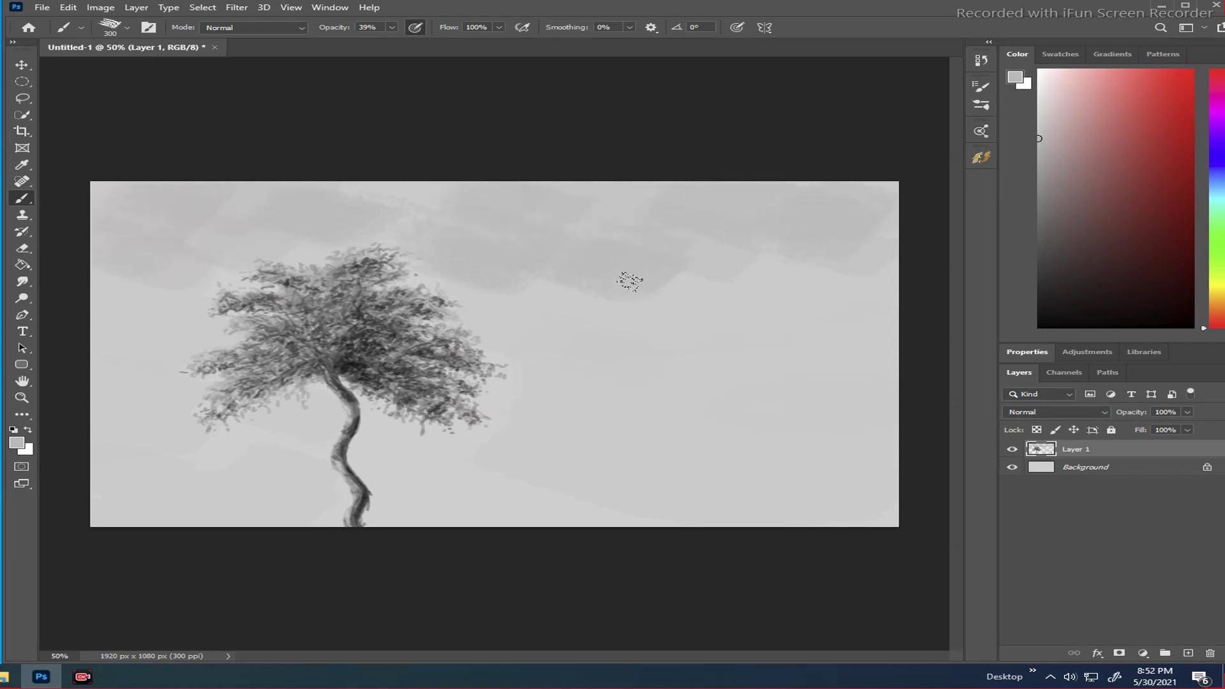
mouse_move(655, 291)
mouse_down()
mouse_move(790, 259)
mouse_move(820, 272)
mouse_move(755, 299)
mouse_move(586, 292)
mouse_up()
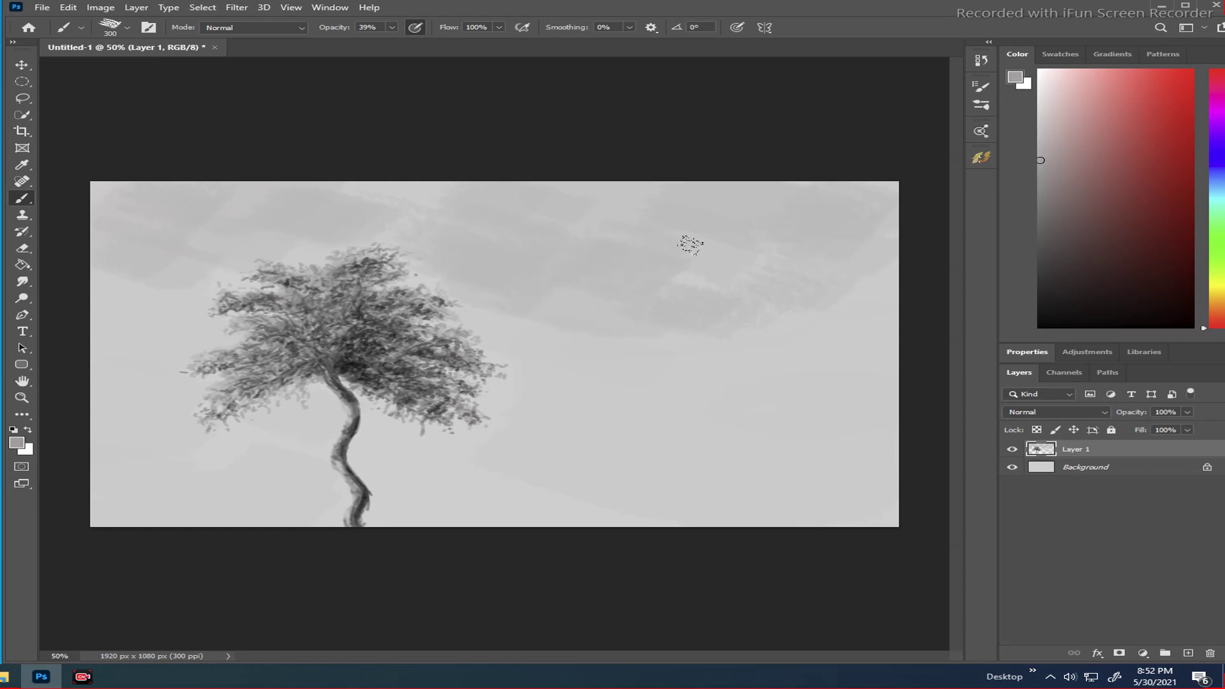
- Undo the darker cloud stroke, lower the brush opacity to 21%, and blend sampled mid-gray and lighter gray strokes through the clouds
drag(649, 229, 677, 231)
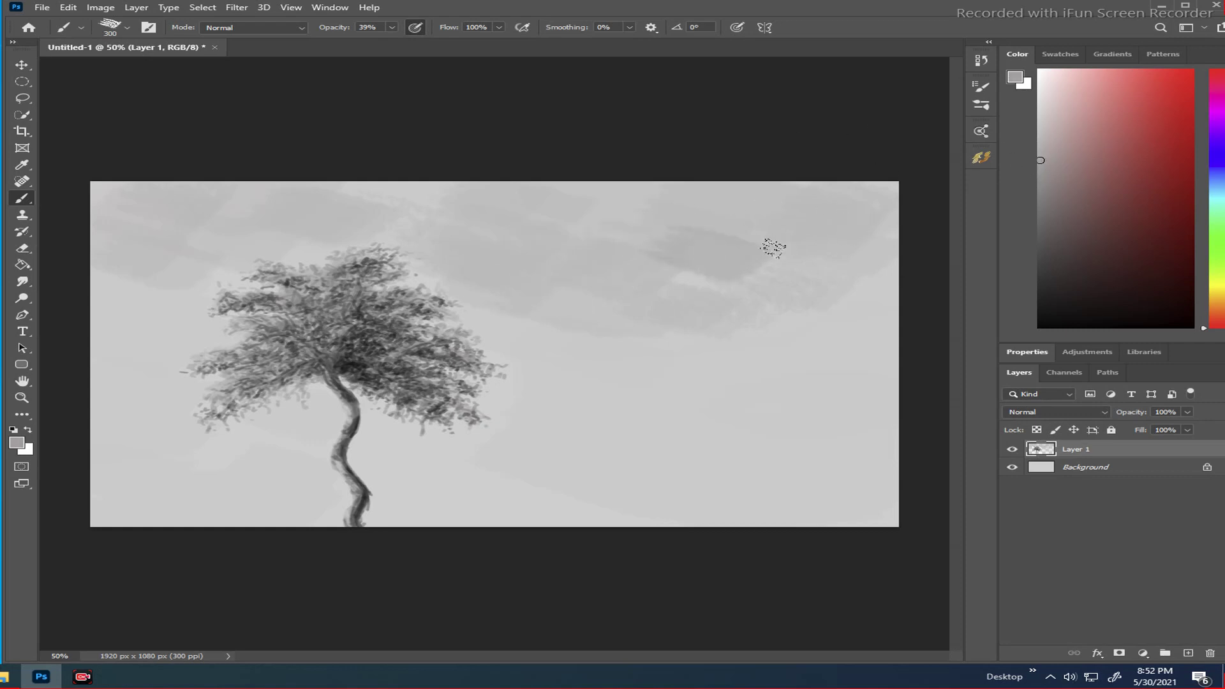
key(ctrl+z)
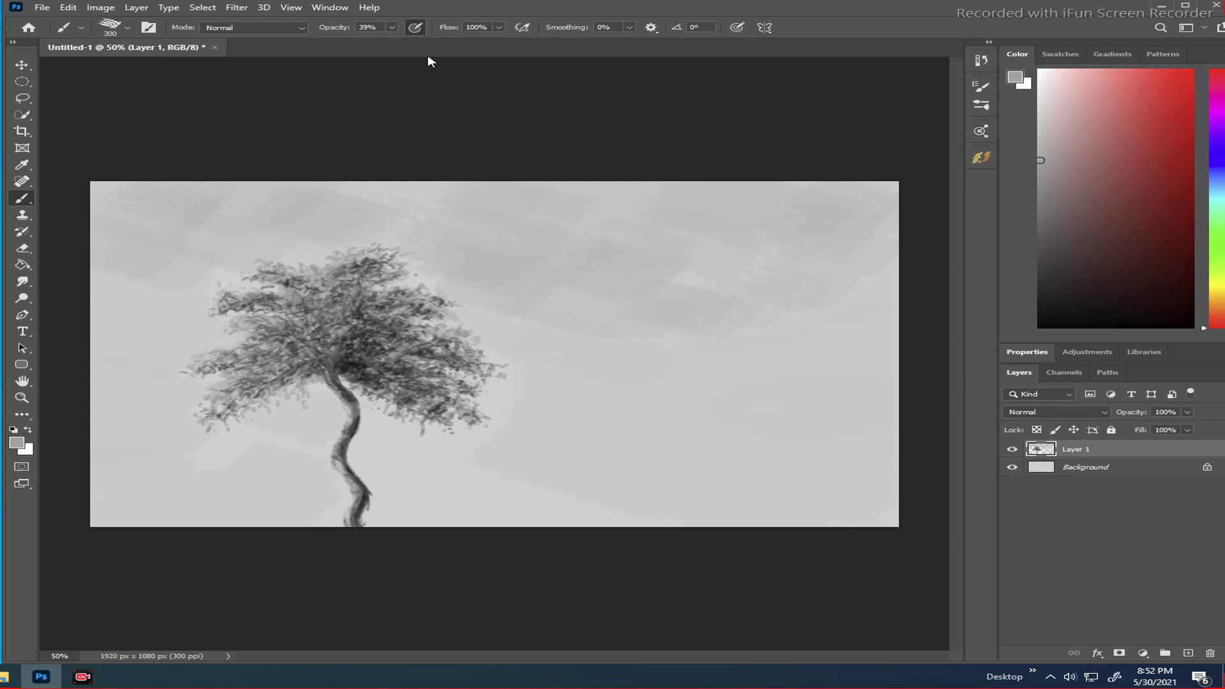
click(393, 28)
alt+click(575, 253)
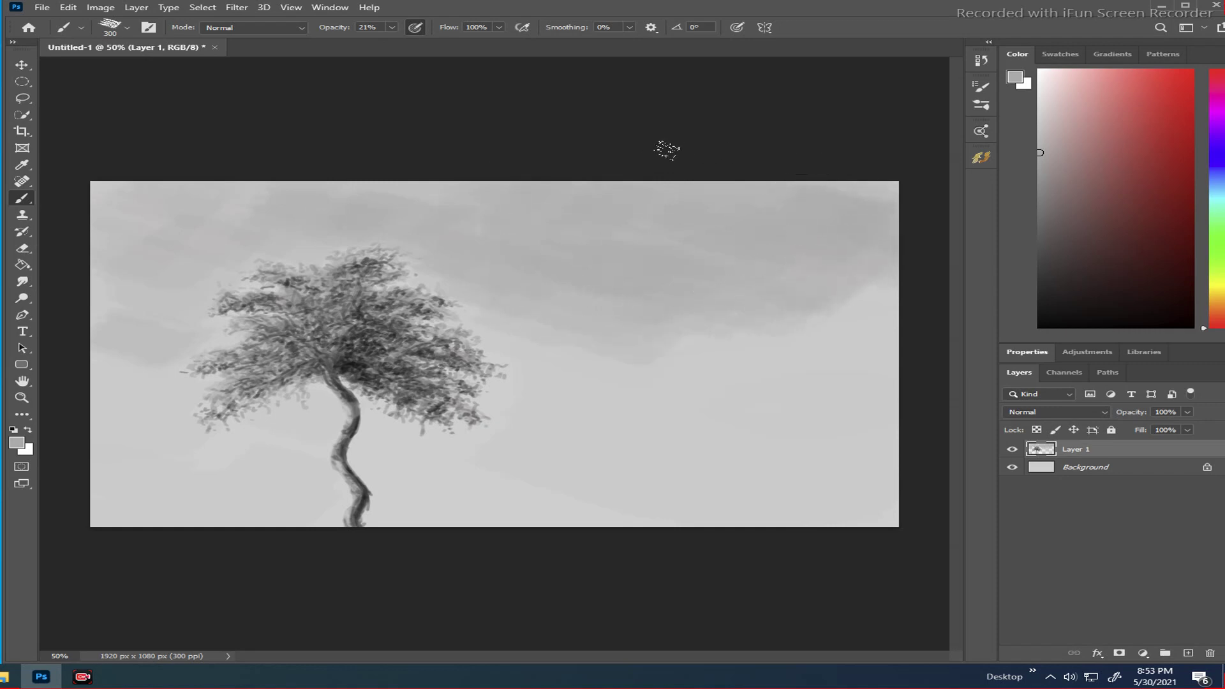
drag(1045, 150, 1041, 115)
mouse_move(582, 250)
mouse_down()
mouse_move(698, 236)
mouse_move(551, 242)
mouse_move(547, 231)
mouse_move(615, 260)
mouse_move(682, 249)
mouse_move(768, 226)
mouse_move(770, 191)
mouse_move(808, 194)
mouse_up()
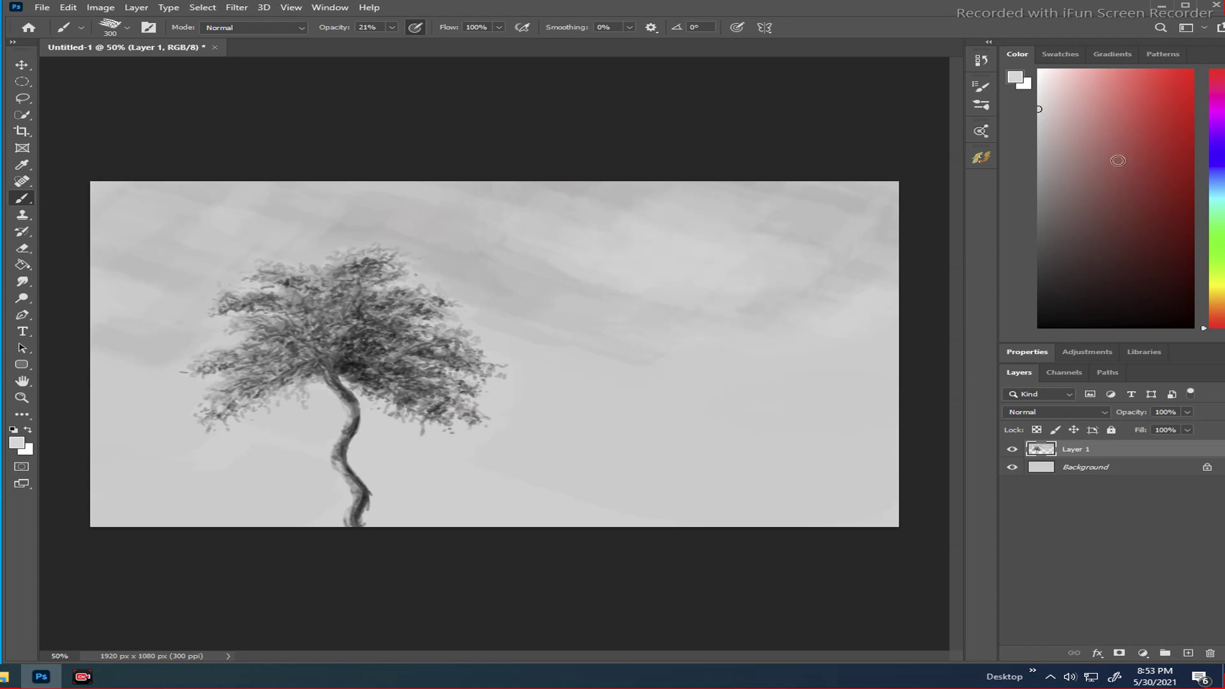
click(1051, 162)
mouse_move(695, 231)
mouse_down()
mouse_move(656, 229)
mouse_move(638, 250)
mouse_move(756, 262)
mouse_up()
key(ctrl+z)
key(ctrl+z)
key(ctrl+z)
- Paint darker gray cloud patches around the bright opening right of the tree and across the upper-left sky
mouse_move(549, 325)
mouse_down()
mouse_move(575, 299)
mouse_move(590, 313)
mouse_move(662, 310)
mouse_move(761, 273)
mouse_move(779, 229)
mouse_move(761, 206)
mouse_move(757, 233)
mouse_move(658, 212)
mouse_move(546, 227)
mouse_move(509, 255)
mouse_up()
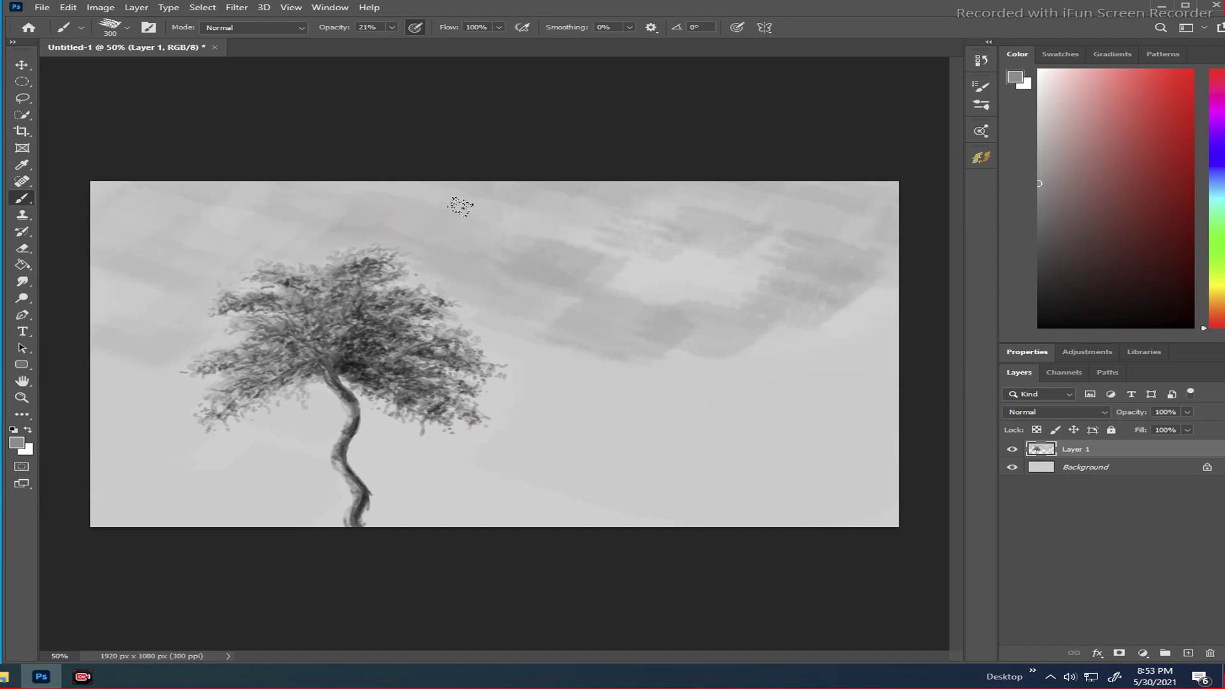
drag(774, 161, 893, 217)
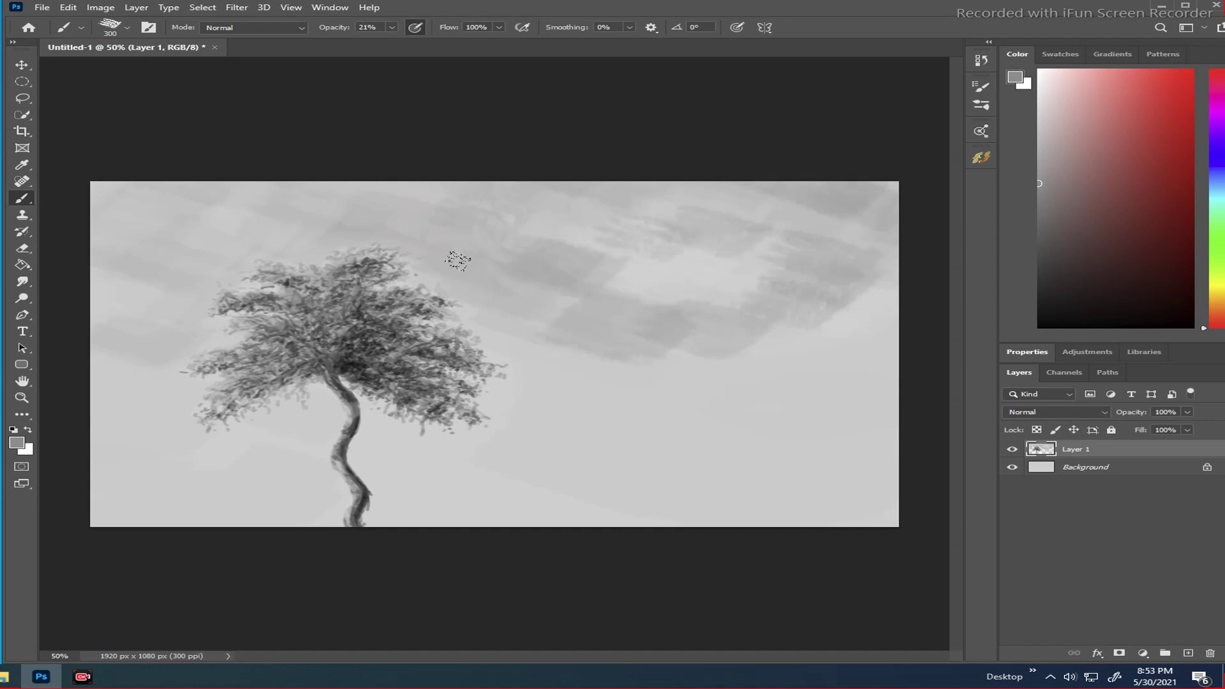
drag(457, 260, 585, 262)
mouse_move(248, 197)
mouse_down()
mouse_move(213, 205)
mouse_move(274, 189)
mouse_move(129, 212)
mouse_move(91, 304)
mouse_move(65, 251)
mouse_move(71, 185)
mouse_up()
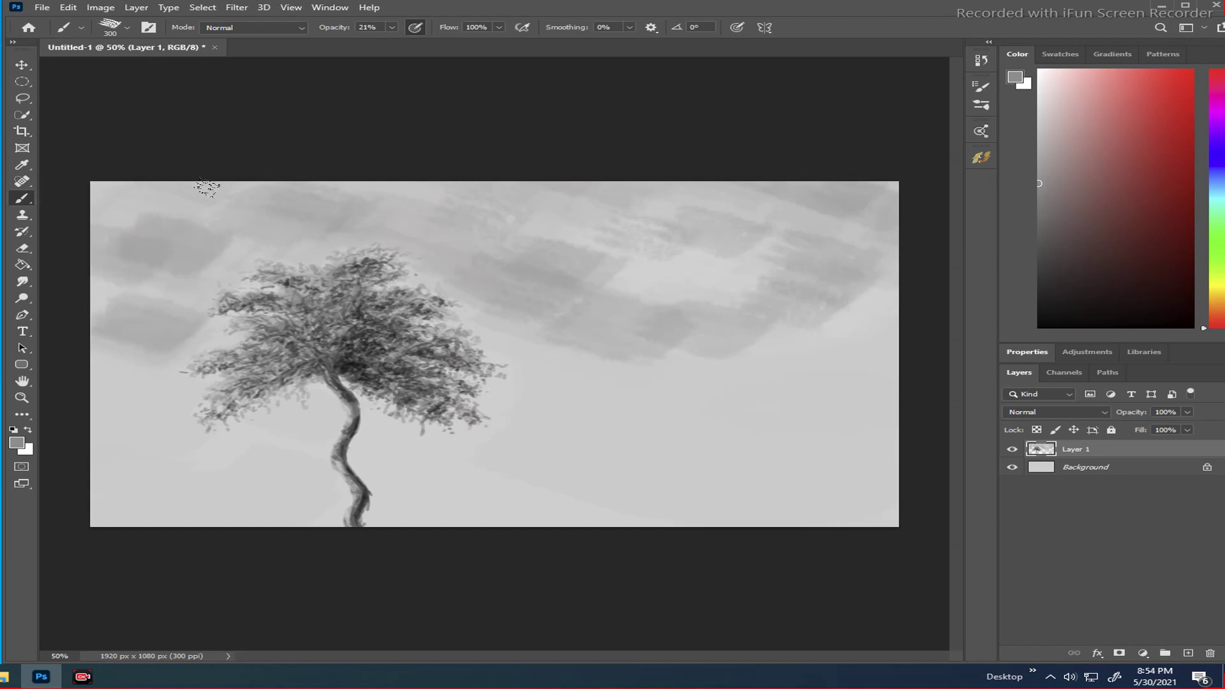
drag(373, 204, 450, 191)
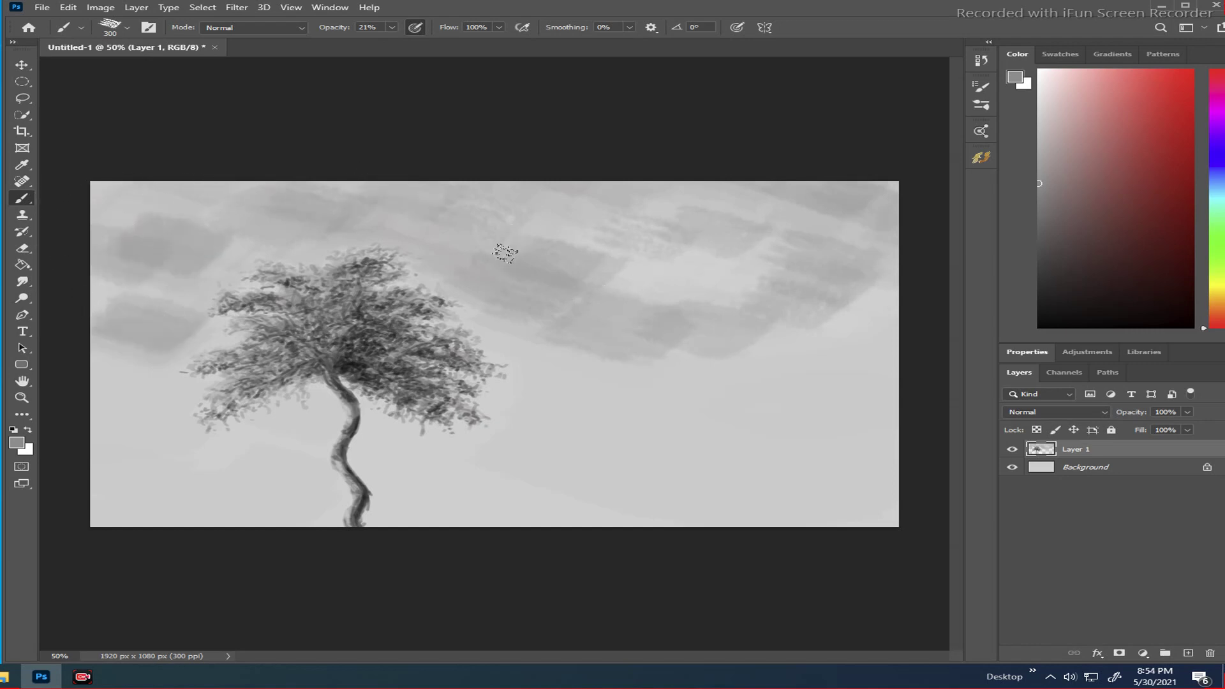
- Raise the brush opacity to 36% and soften the cloud patches on both sides of the tree with sampled grays
alt+click(550, 269)
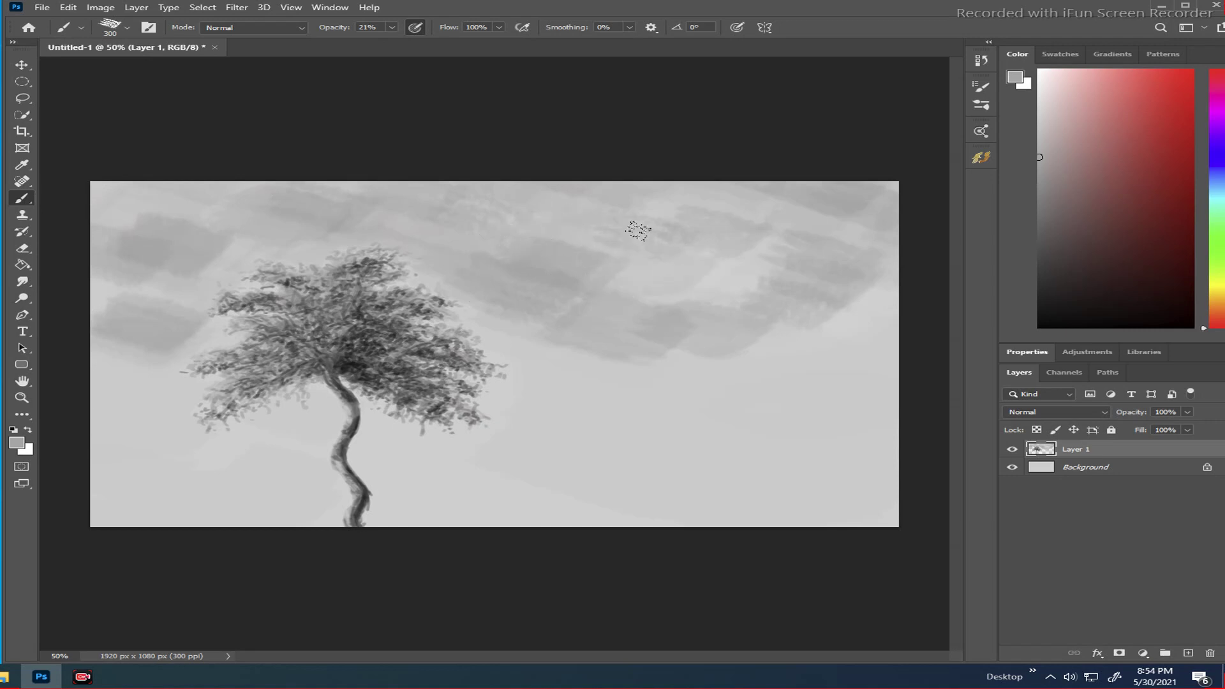
click(392, 28)
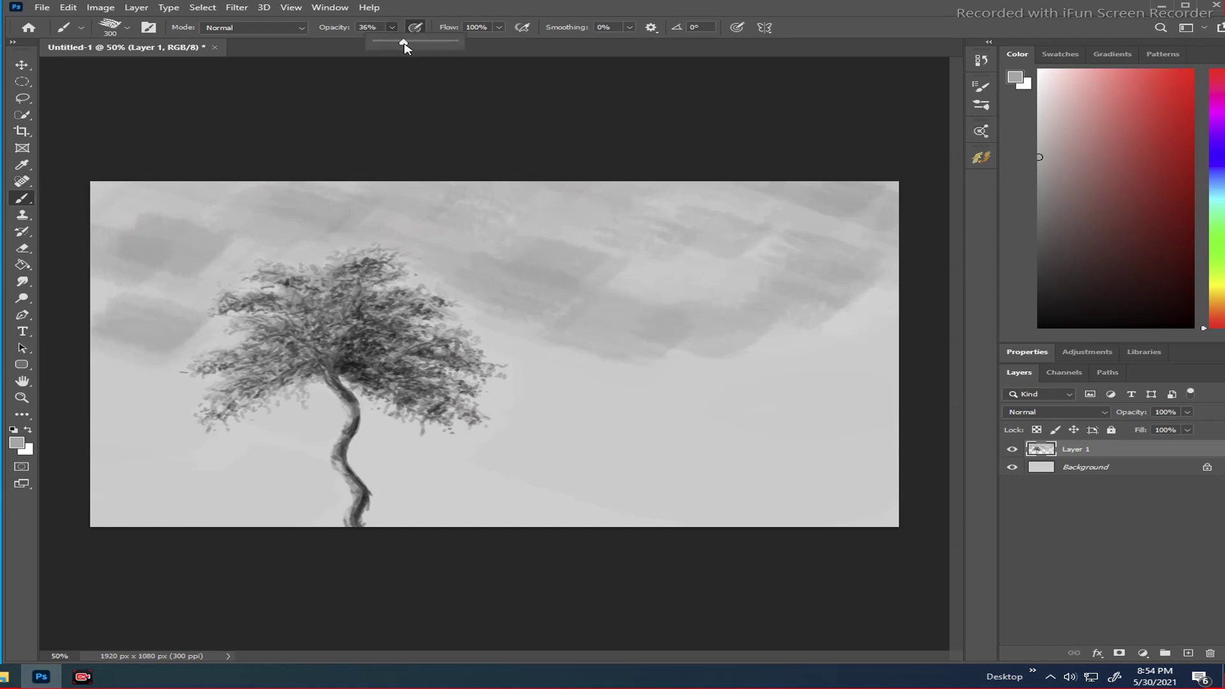
alt+click(554, 231)
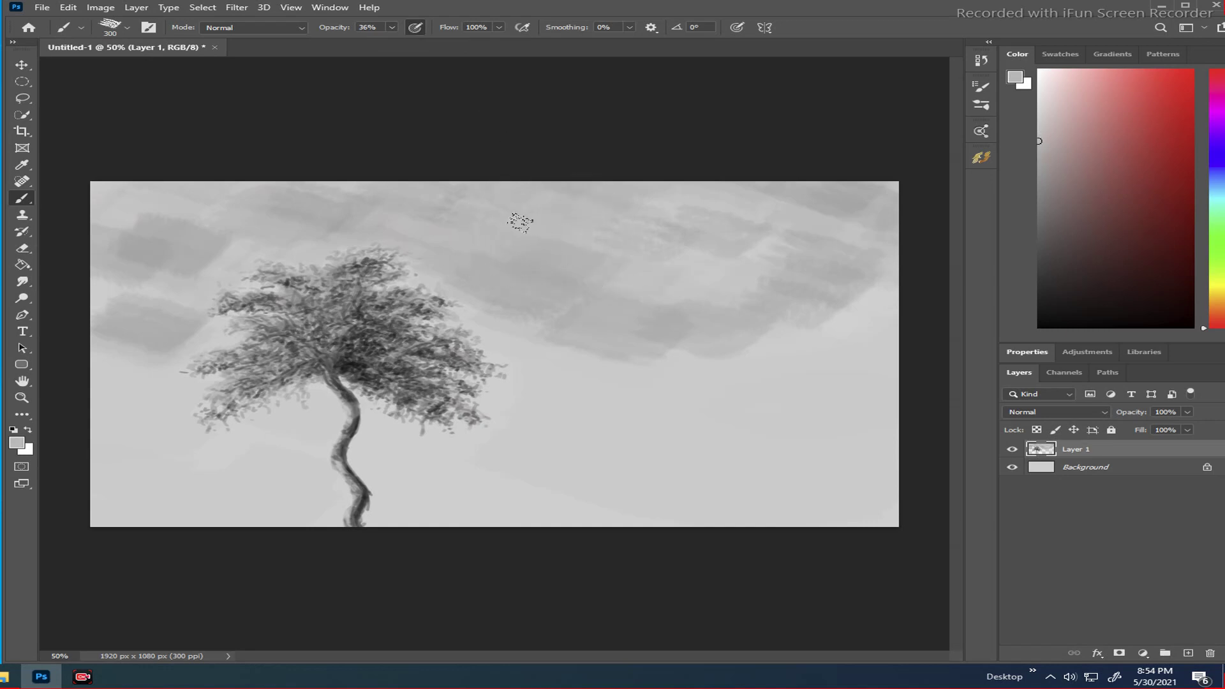
drag(642, 230, 663, 238)
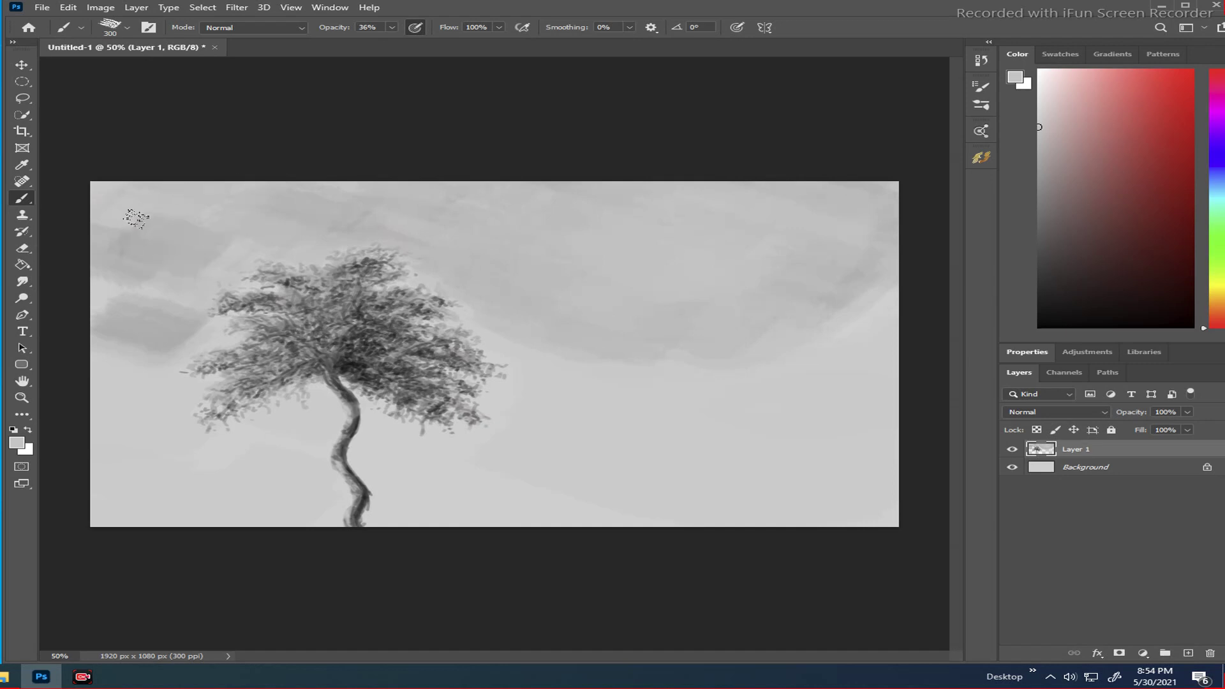
mouse_move(133, 247)
mouse_down()
mouse_move(132, 233)
mouse_move(140, 260)
mouse_move(128, 236)
mouse_up()
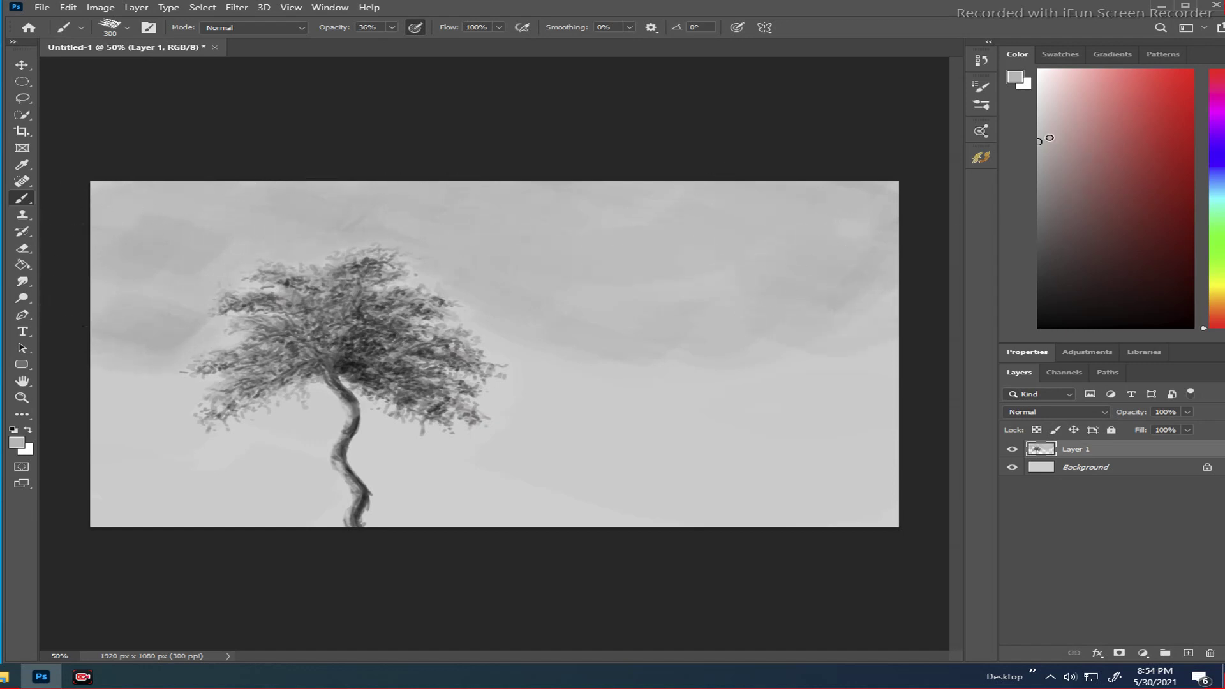
click(1039, 109)
mouse_move(708, 281)
mouse_down()
mouse_move(613, 259)
mouse_move(651, 277)
mouse_up()
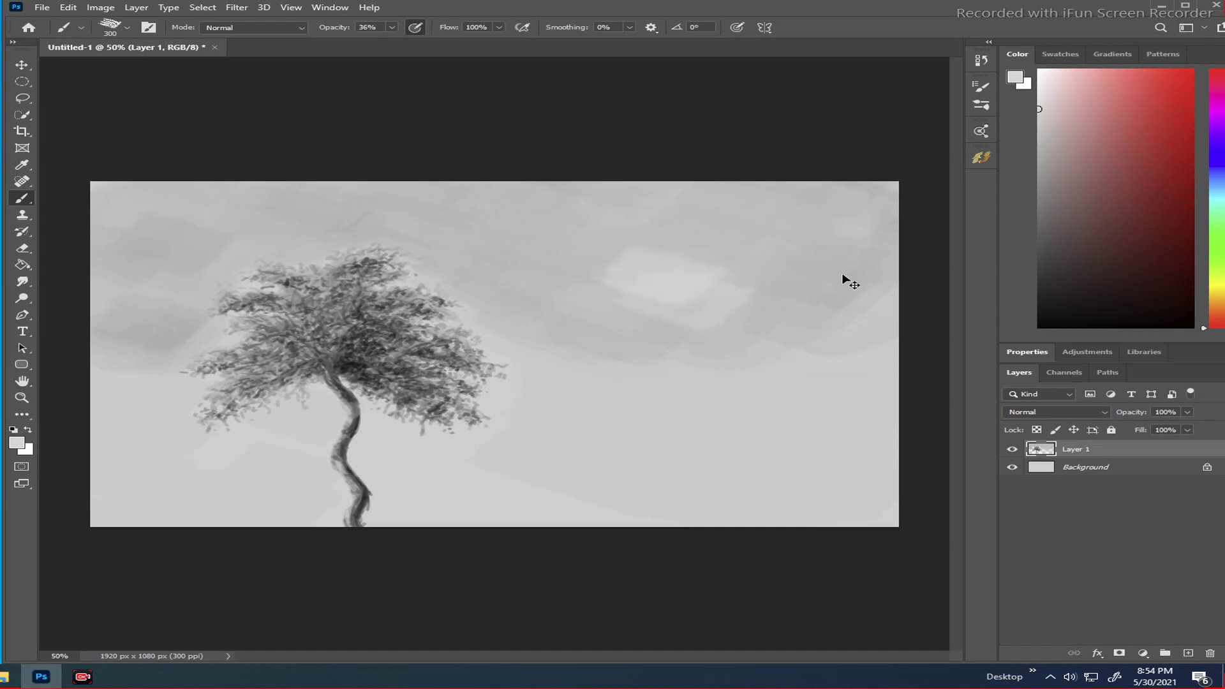
key(ctrl+z)
key(ctrl+z)
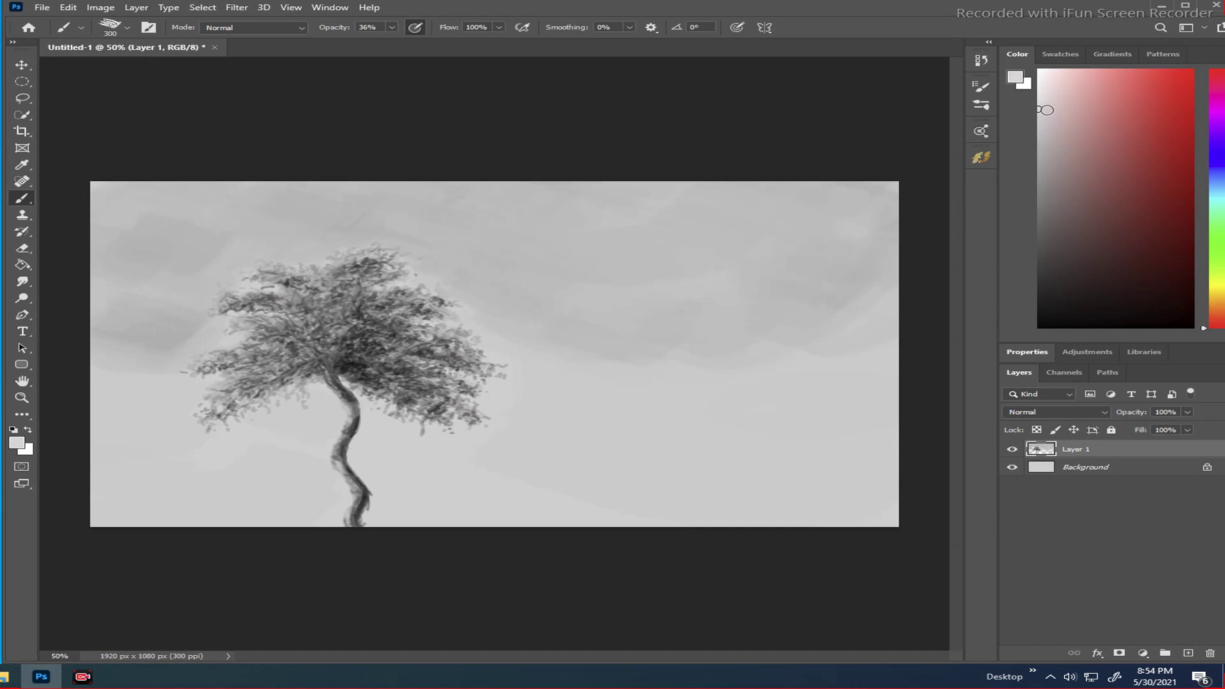
- Reduce the brush opacity to 21%, lighten the clouds with pale gray strokes, and add faint gray patches right of the crown
click(392, 28)
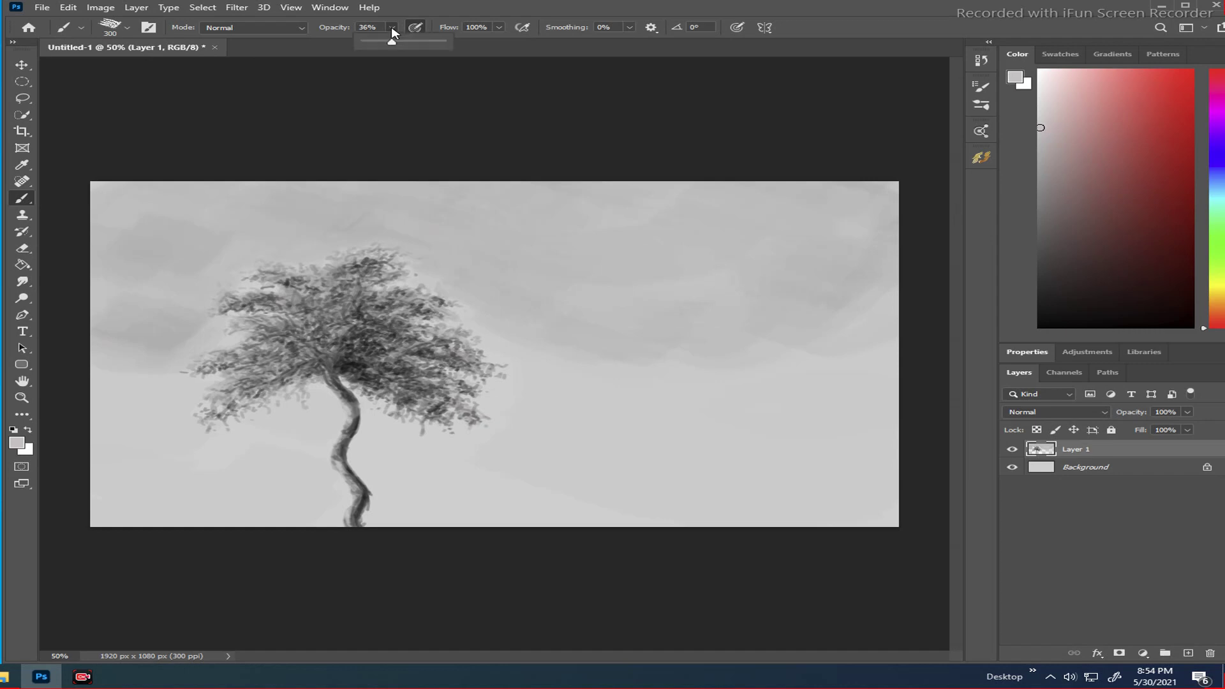
click(466, 230)
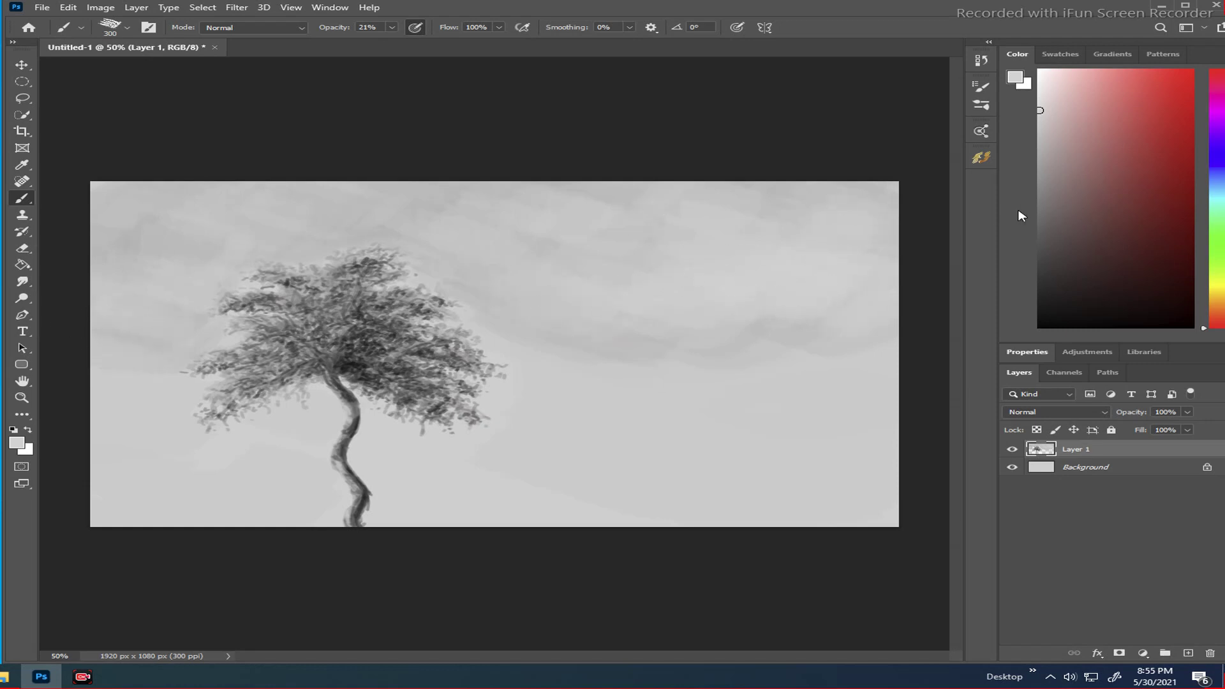
click(1044, 134)
mouse_move(709, 249)
mouse_down()
mouse_move(668, 271)
mouse_move(747, 251)
mouse_move(764, 225)
mouse_move(795, 215)
mouse_up()
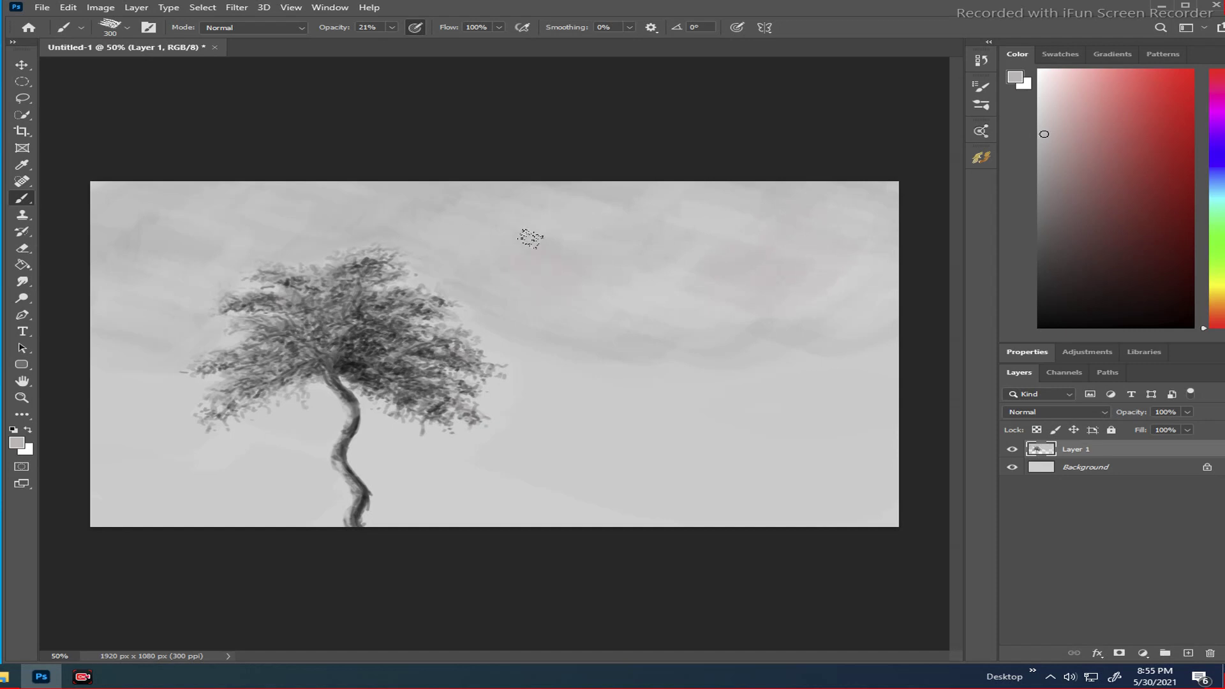
drag(1067, 203, 1049, 211)
mouse_move(670, 300)
mouse_down()
mouse_move(536, 236)
mouse_move(611, 249)
mouse_up()
key(ctrl+z)
key(ctrl+z)
drag(684, 255, 597, 250)
key(ctrl+z)
- Lower the brush opacity to 10% and build faint darker patches in the clouds right of the crown, blending with sampled grays
click(392, 28)
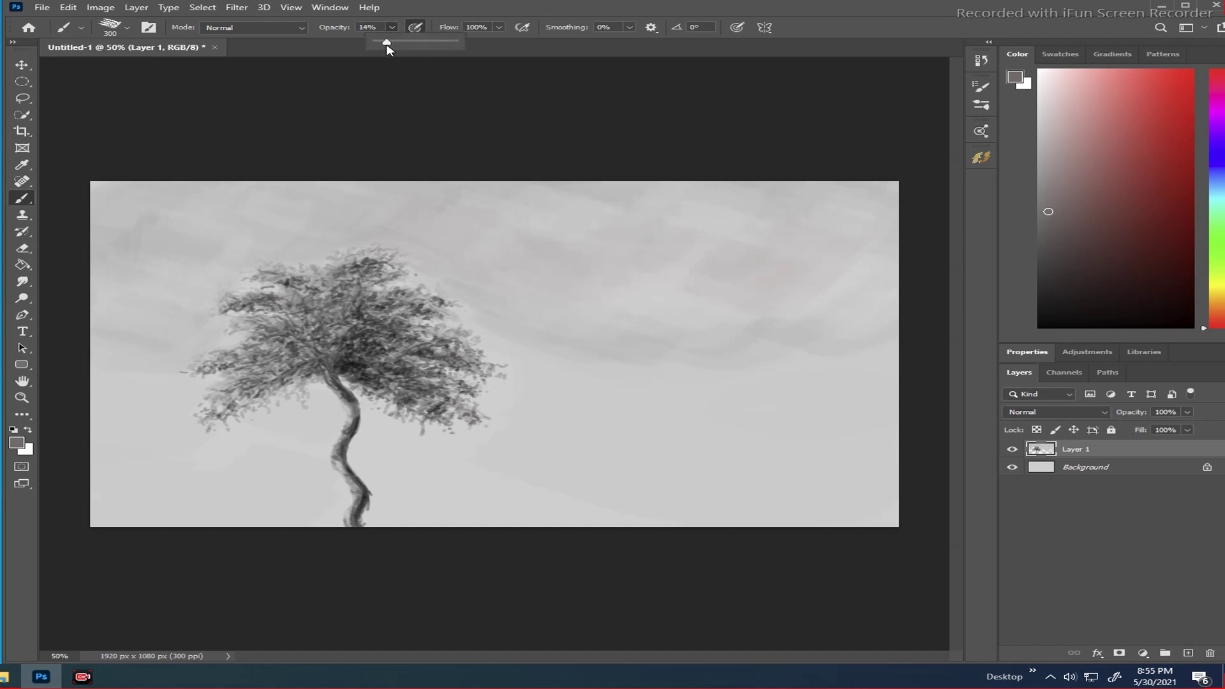
click(1055, 206)
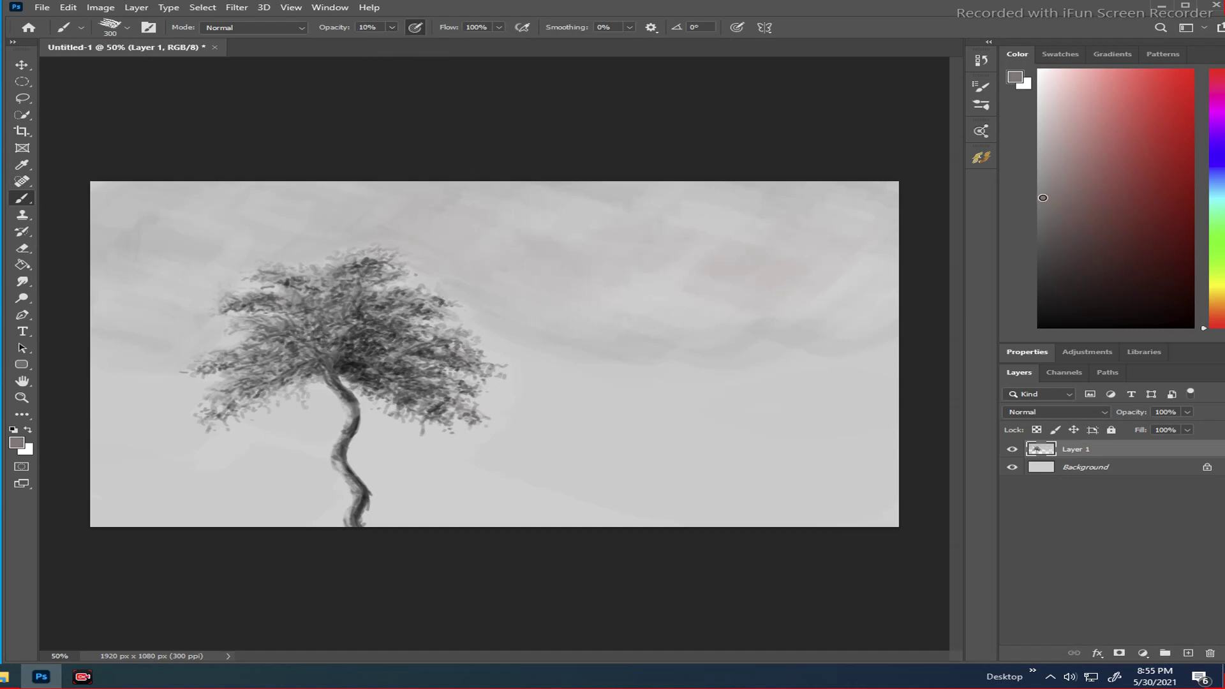
mouse_move(672, 273)
mouse_down()
mouse_move(735, 277)
mouse_move(621, 249)
mouse_move(515, 274)
mouse_up()
alt+click(533, 293)
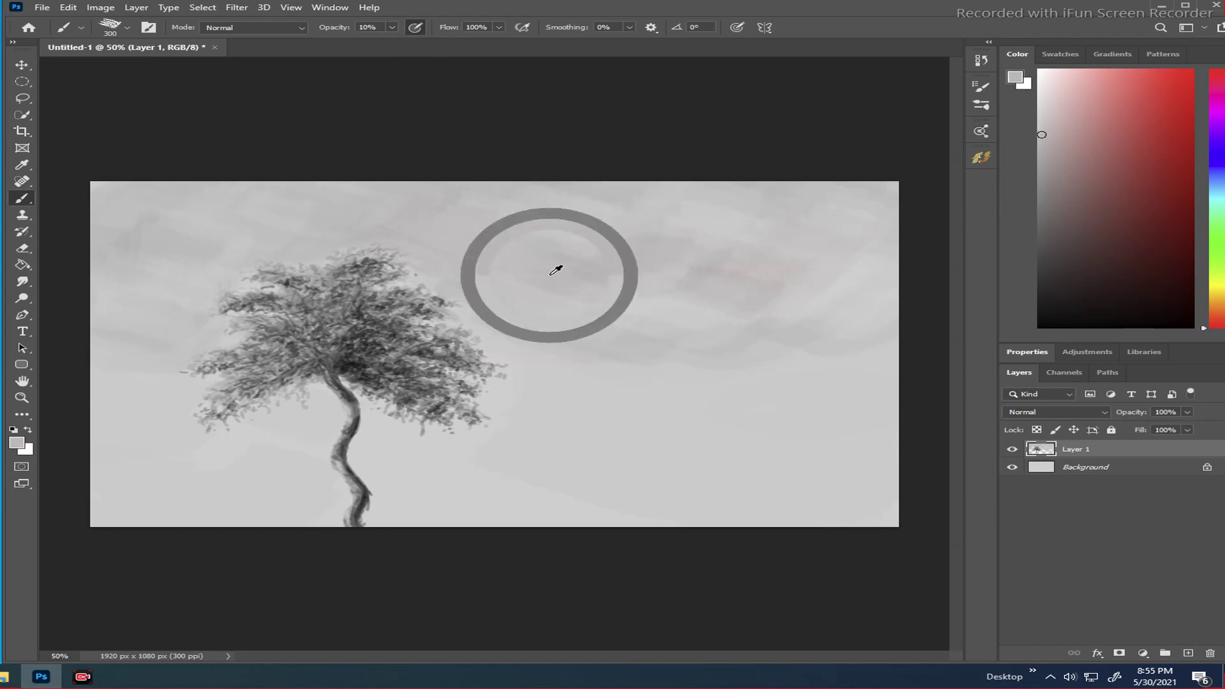
mouse_move(556, 246)
mouse_down()
mouse_move(579, 257)
mouse_move(660, 246)
mouse_move(692, 276)
mouse_move(741, 268)
mouse_up()
alt+click(724, 262)
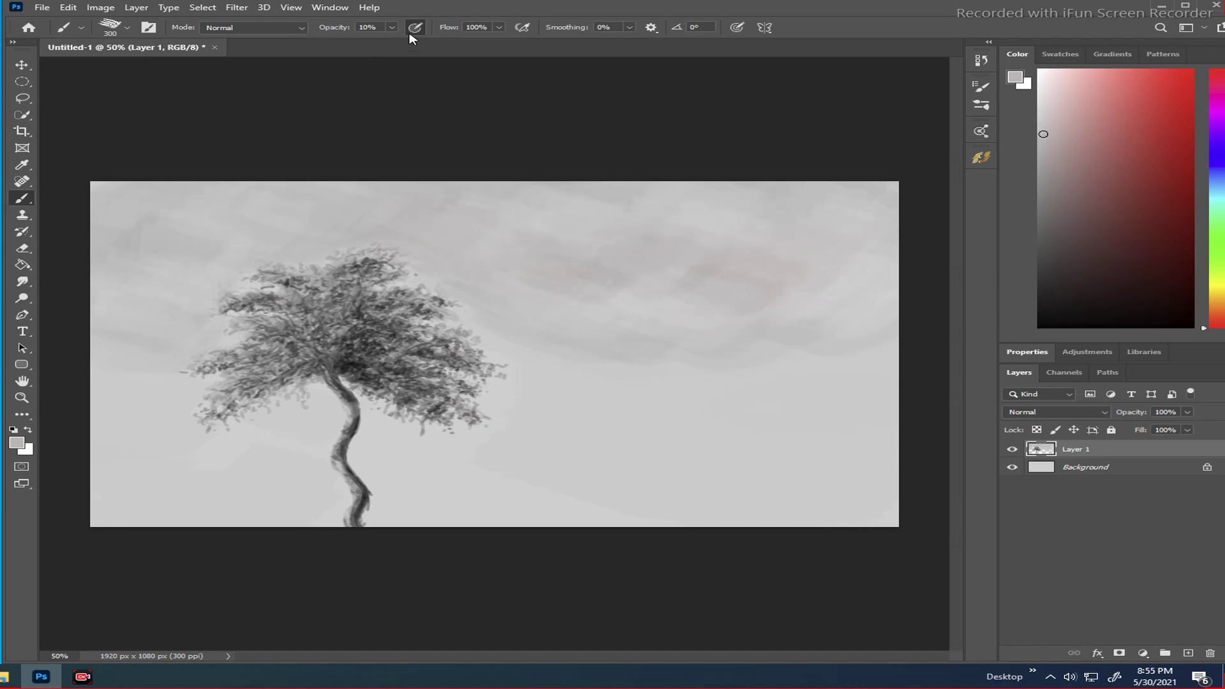
- Set the brush opacity to 23% and smooth the dark cloud patches right of the tree with sampled light grays
click(392, 28)
alt+click(648, 273)
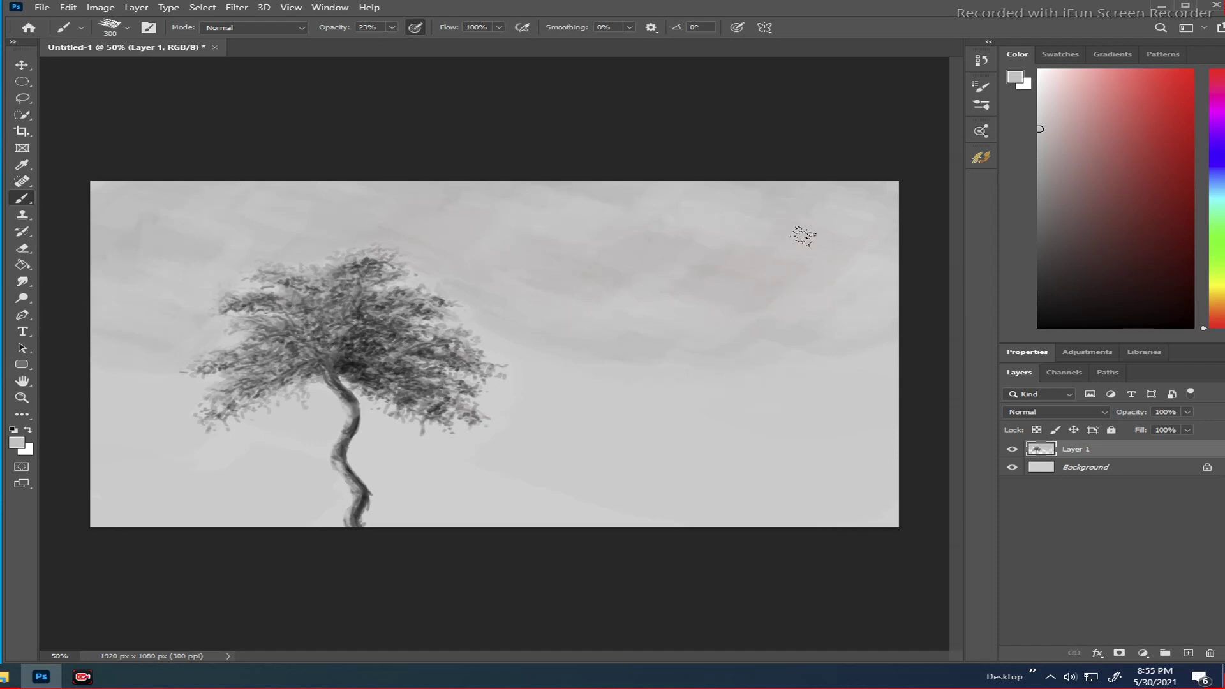
mouse_move(727, 273)
alt+mouse_down()
mouse_move(760, 287)
mouse_move(748, 319)
mouse_move(744, 306)
alt+mouse_up()
- Shrink the brush to 30 px and paint a thin mid-gray horizon band behind the tree, on both sides of the crown
key(bracketleft)
key(bracketleft)
key(bracketleft)
key(bracketleft)
key(bracketleft)
key(bracketleft)
key(bracketleft)
key(bracketleft)
click(1044, 161)
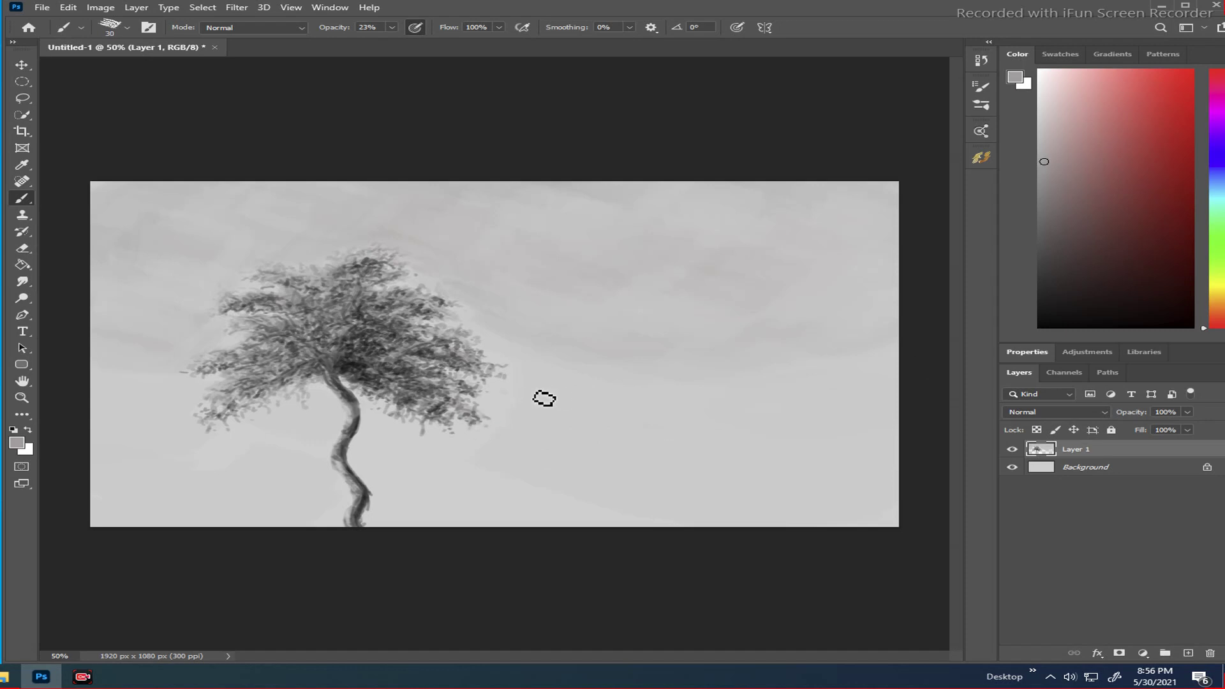
drag(504, 398, 817, 399)
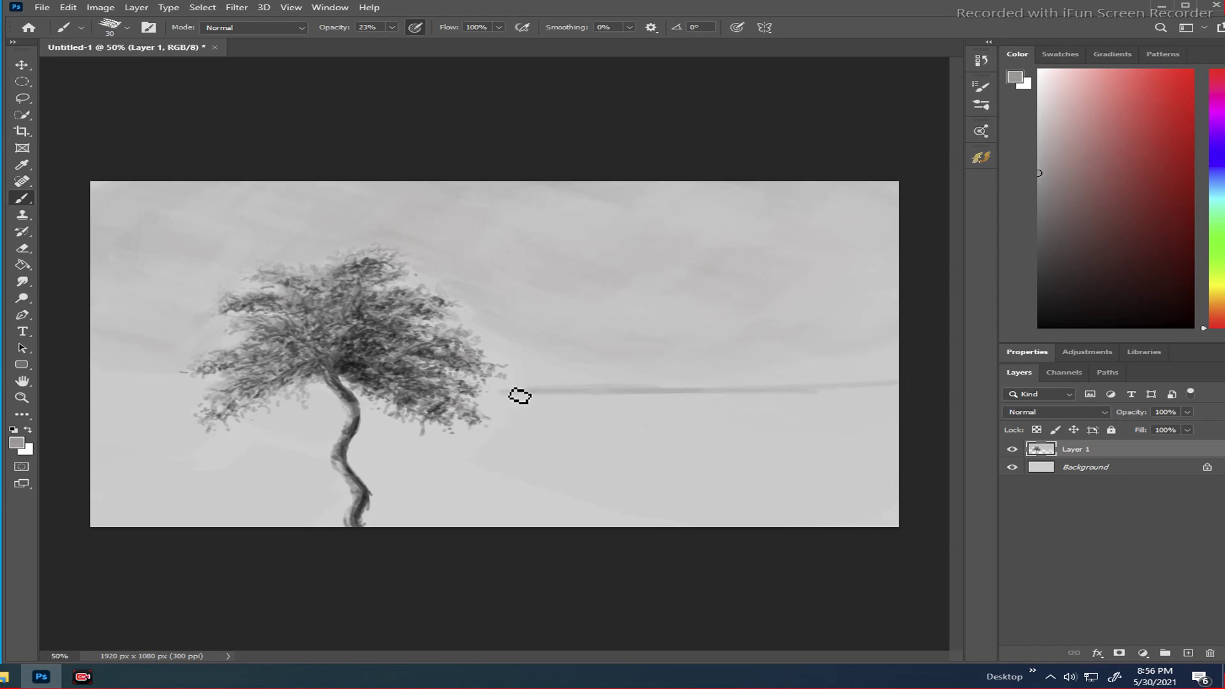
drag(547, 397, 894, 386)
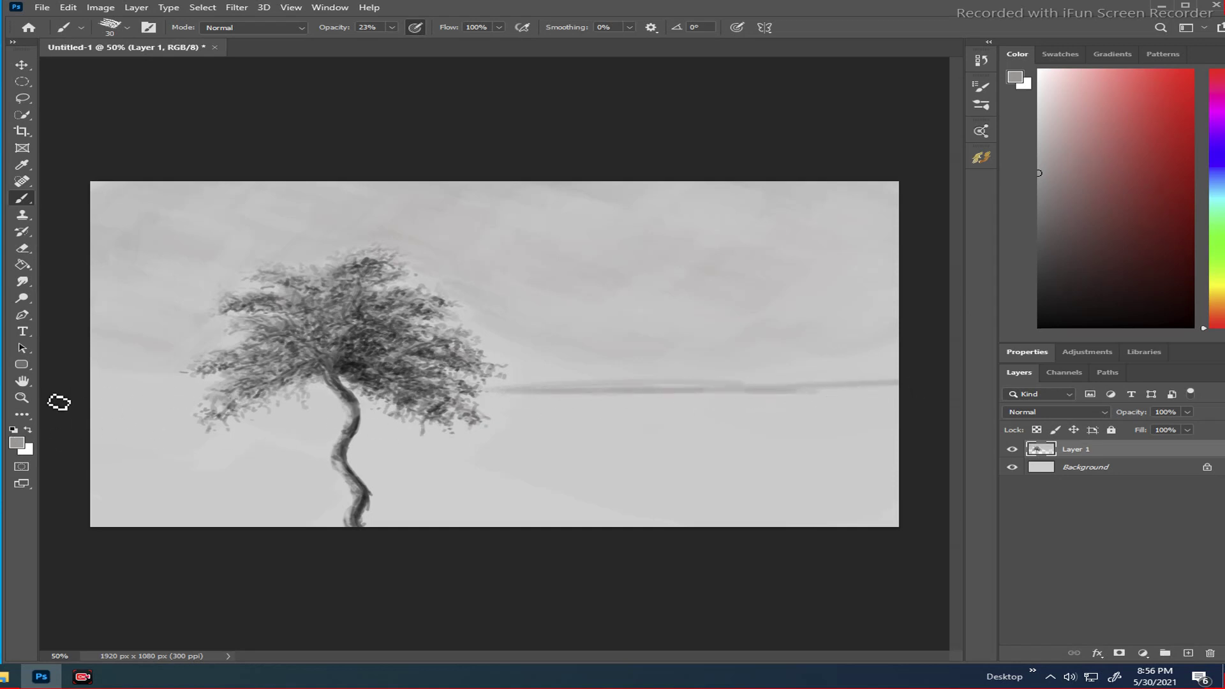
drag(92, 397, 211, 385)
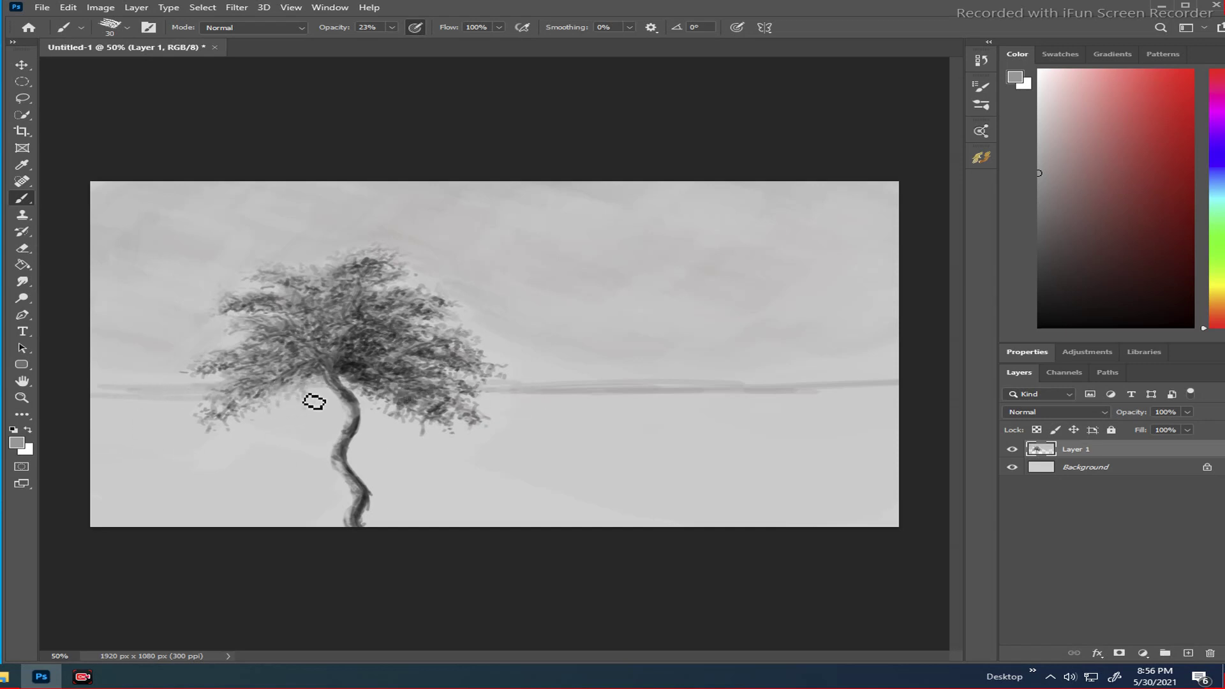
- Paint slanted gray strokes beneath the crown, just left of the upper trunk
drag(339, 403, 287, 446)
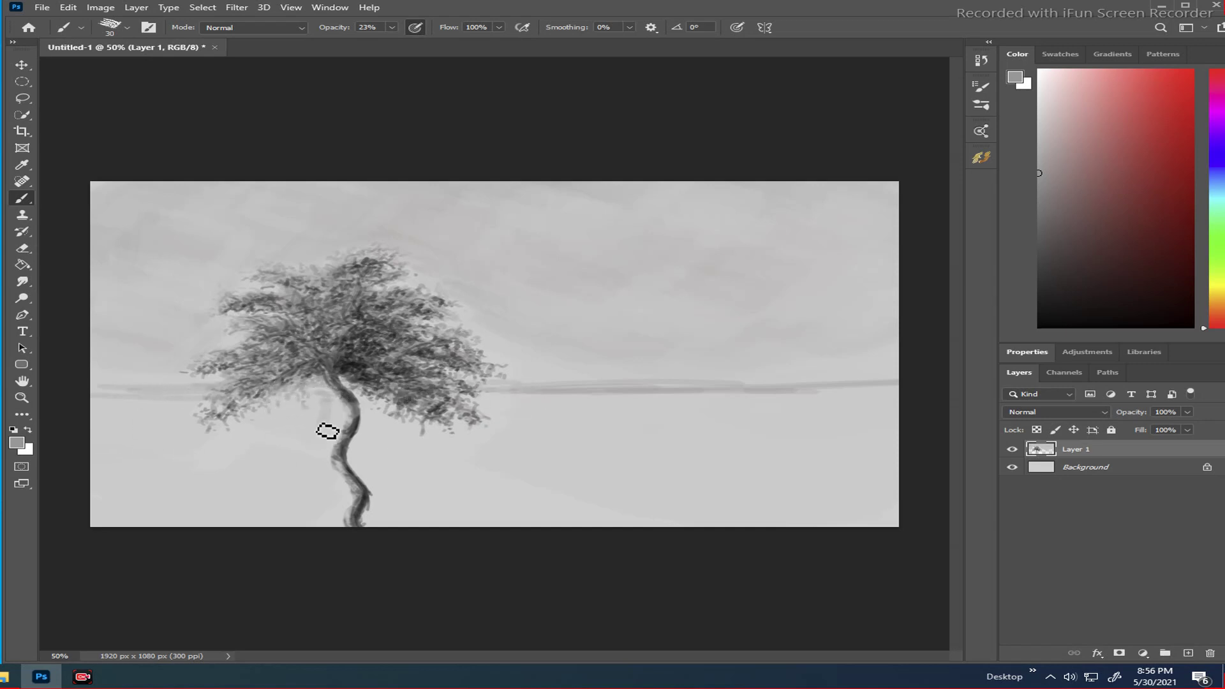
drag(334, 399, 297, 448)
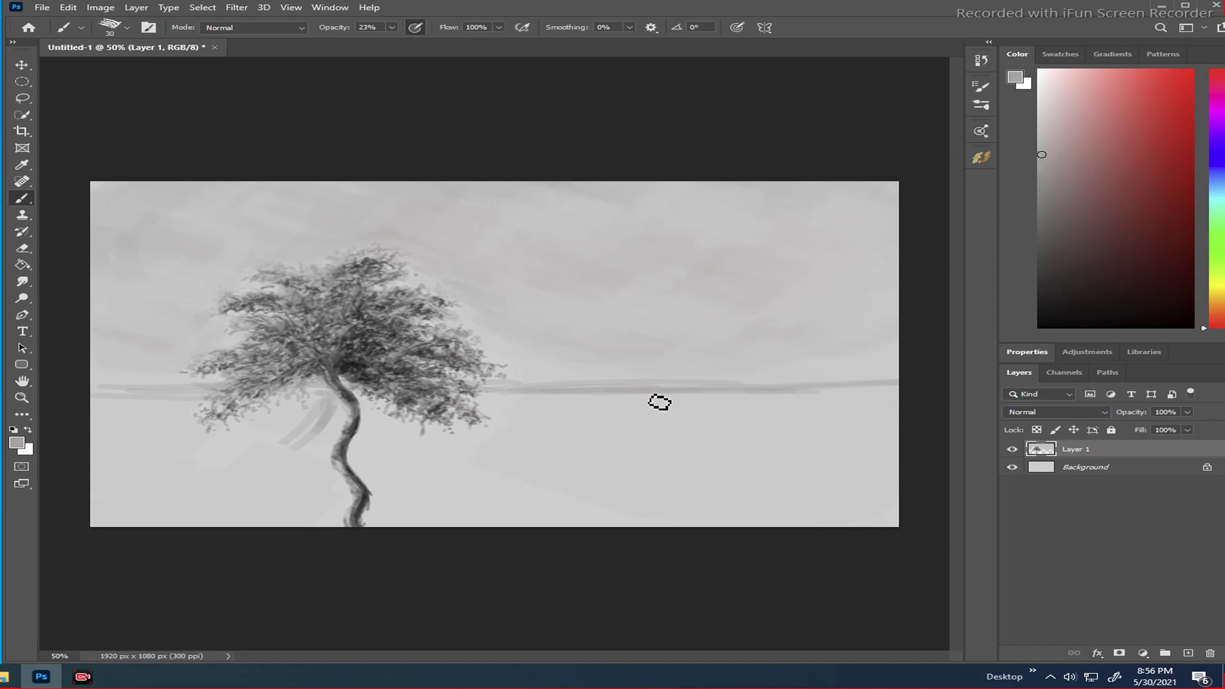
- Brush horizontal light and mid-gray streaks across the ground below the horizon, on both sides of the trunk
mouse_move(611, 408)
mouse_down()
mouse_move(878, 381)
mouse_move(658, 405)
mouse_move(870, 394)
mouse_move(920, 379)
mouse_move(693, 406)
mouse_up()
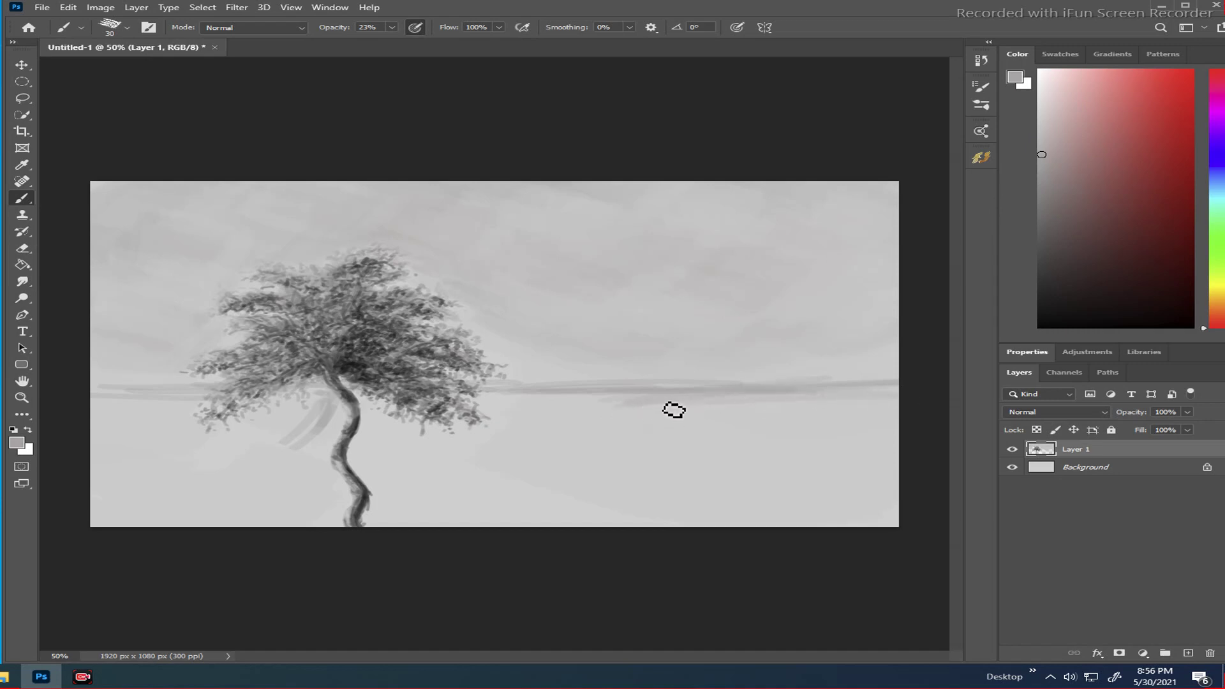
mouse_move(571, 410)
mouse_down()
mouse_move(503, 404)
mouse_move(781, 409)
mouse_move(738, 420)
mouse_move(575, 414)
mouse_move(809, 402)
mouse_move(564, 405)
mouse_move(594, 405)
mouse_move(560, 415)
mouse_move(746, 420)
mouse_move(616, 435)
mouse_up()
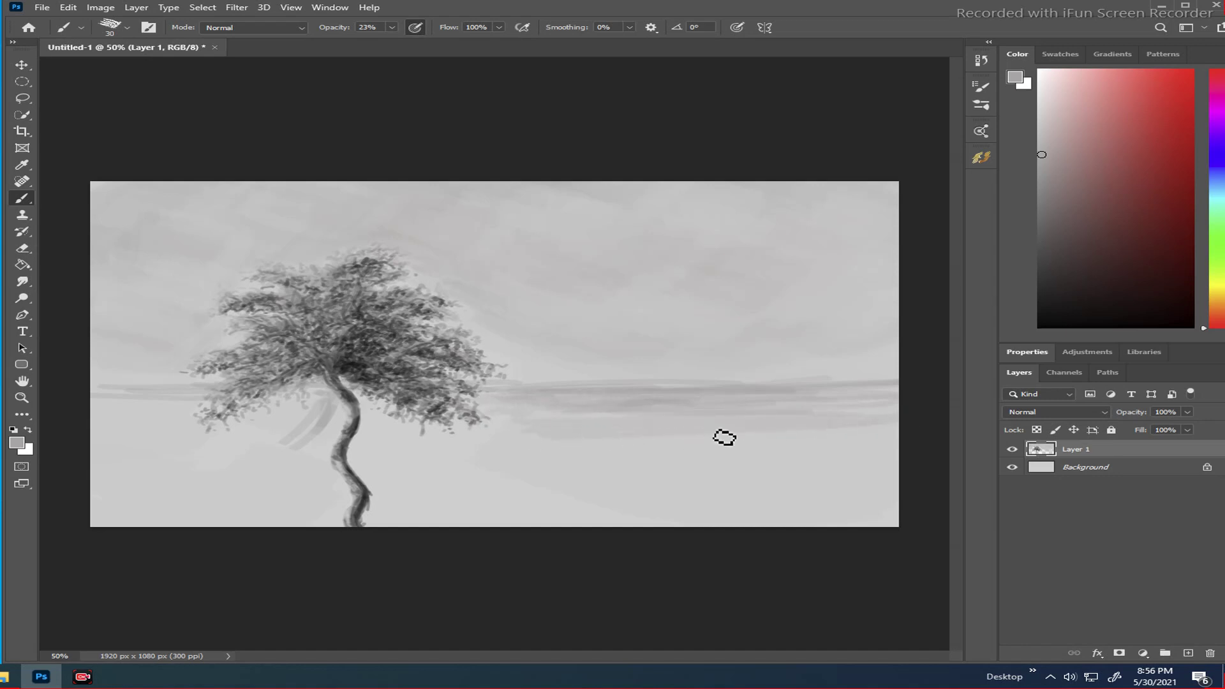
mouse_move(725, 438)
mouse_down()
mouse_move(513, 463)
mouse_move(758, 451)
mouse_move(611, 462)
mouse_move(567, 486)
mouse_move(875, 484)
mouse_move(553, 525)
mouse_move(924, 524)
mouse_move(569, 493)
mouse_move(427, 498)
mouse_move(415, 489)
mouse_move(508, 465)
mouse_move(365, 457)
mouse_up()
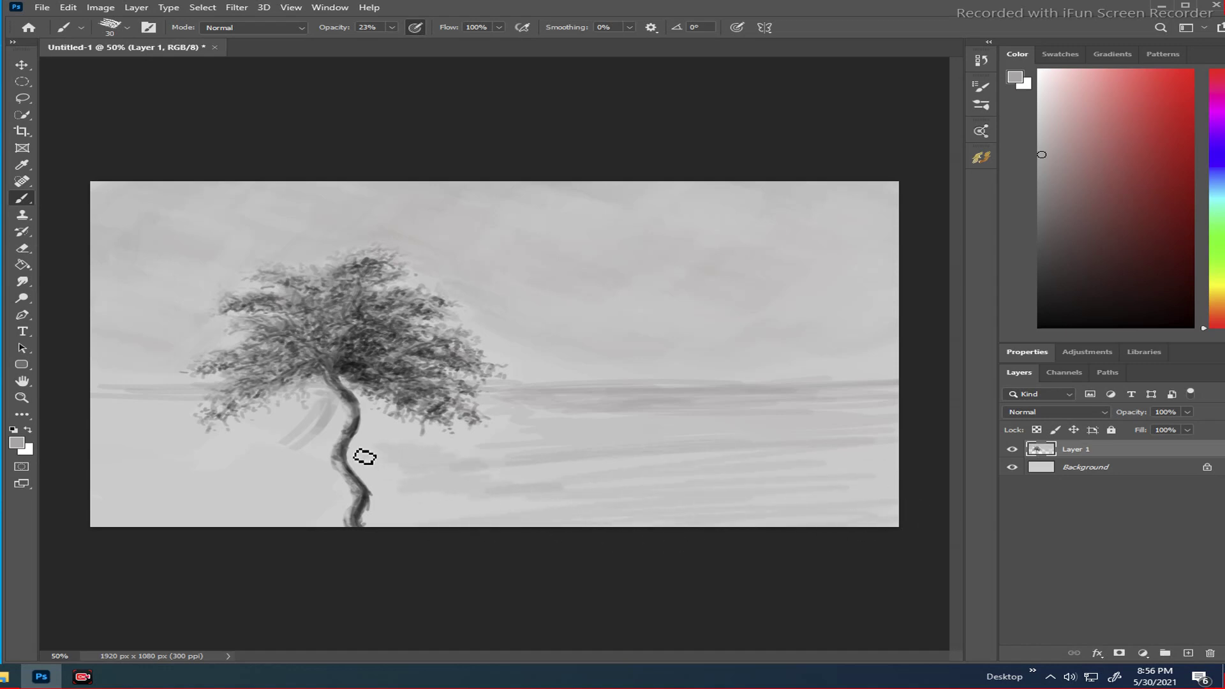
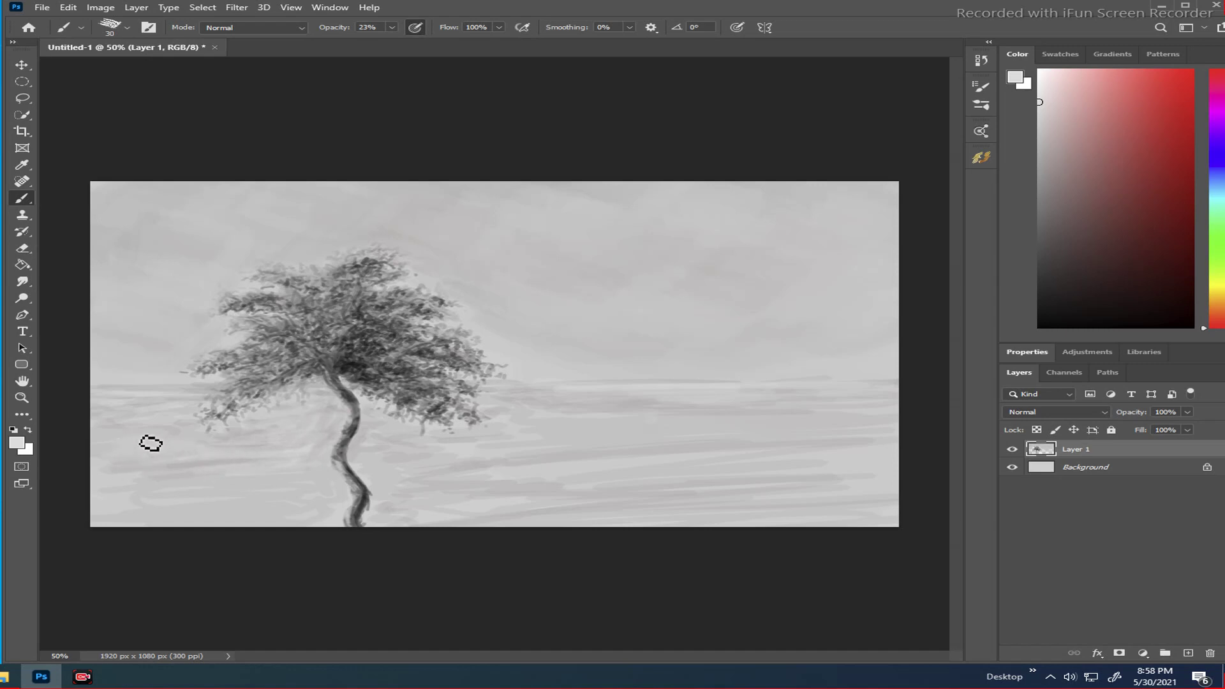
drag(302, 496, 340, 500)
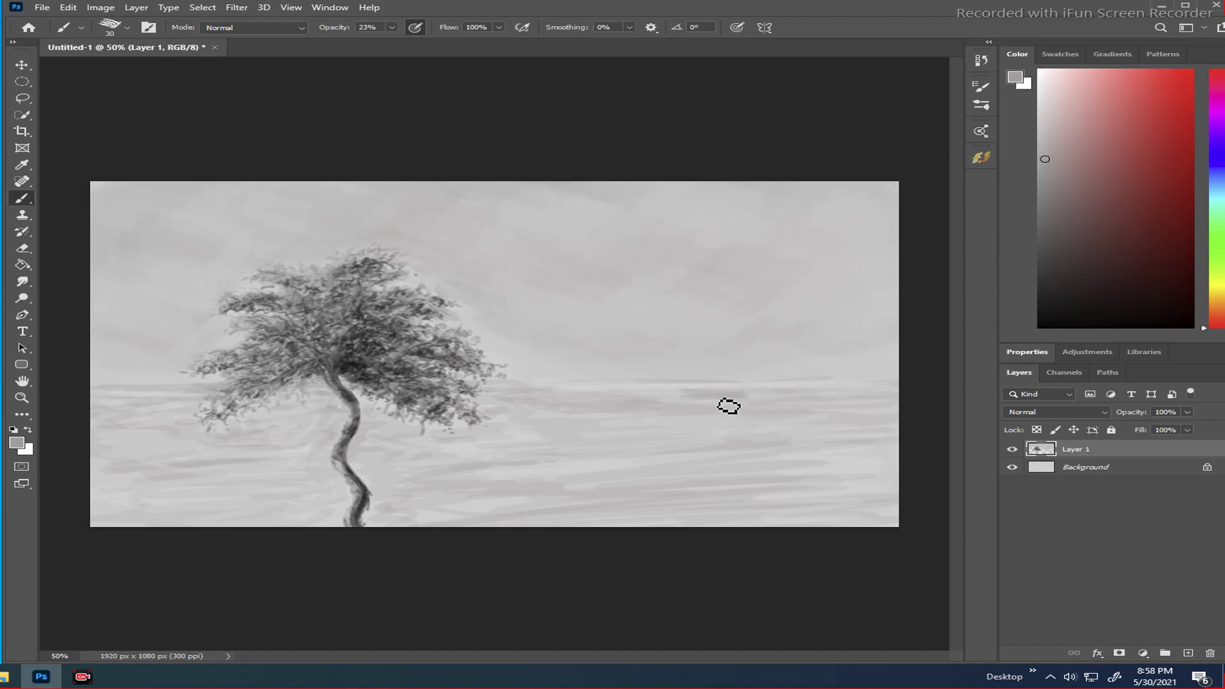
- Paint darker horizontal strokes on the ground right of the tree and soften them with sampled grays
mouse_move(728, 405)
mouse_down()
mouse_move(660, 395)
mouse_move(679, 404)
mouse_move(645, 422)
mouse_move(752, 436)
mouse_move(642, 459)
mouse_move(745, 467)
mouse_move(784, 478)
mouse_move(790, 501)
mouse_move(866, 508)
mouse_move(648, 522)
mouse_move(838, 541)
mouse_up()
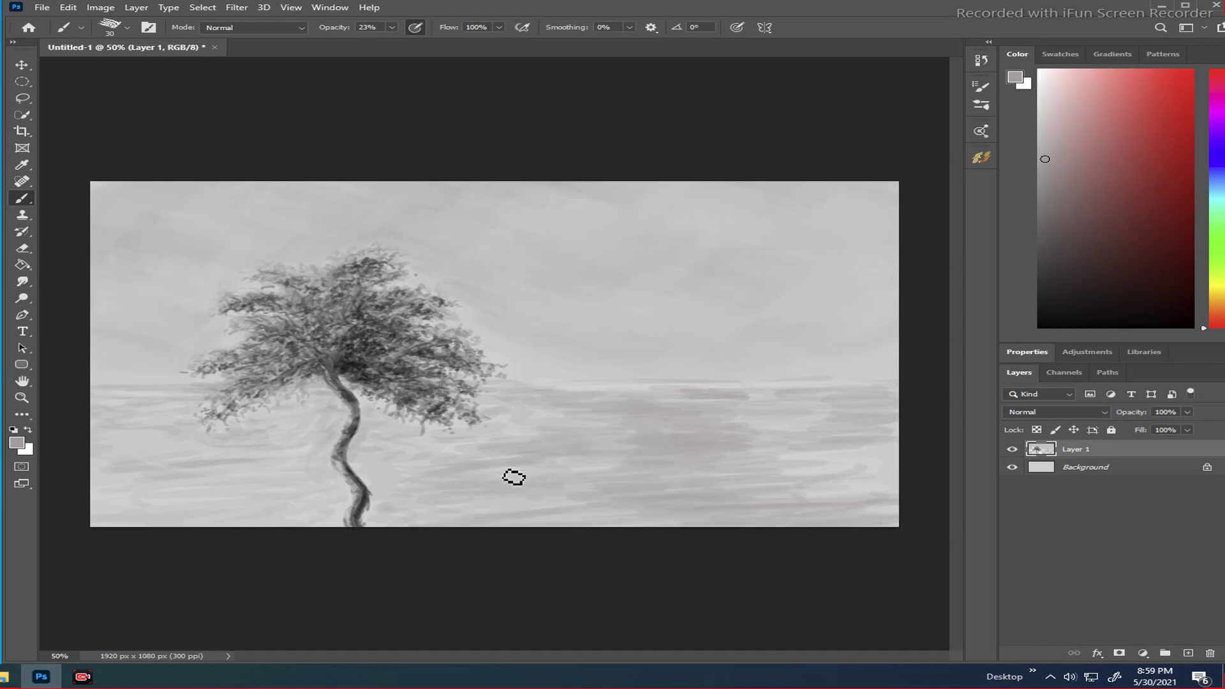
alt+click(652, 478)
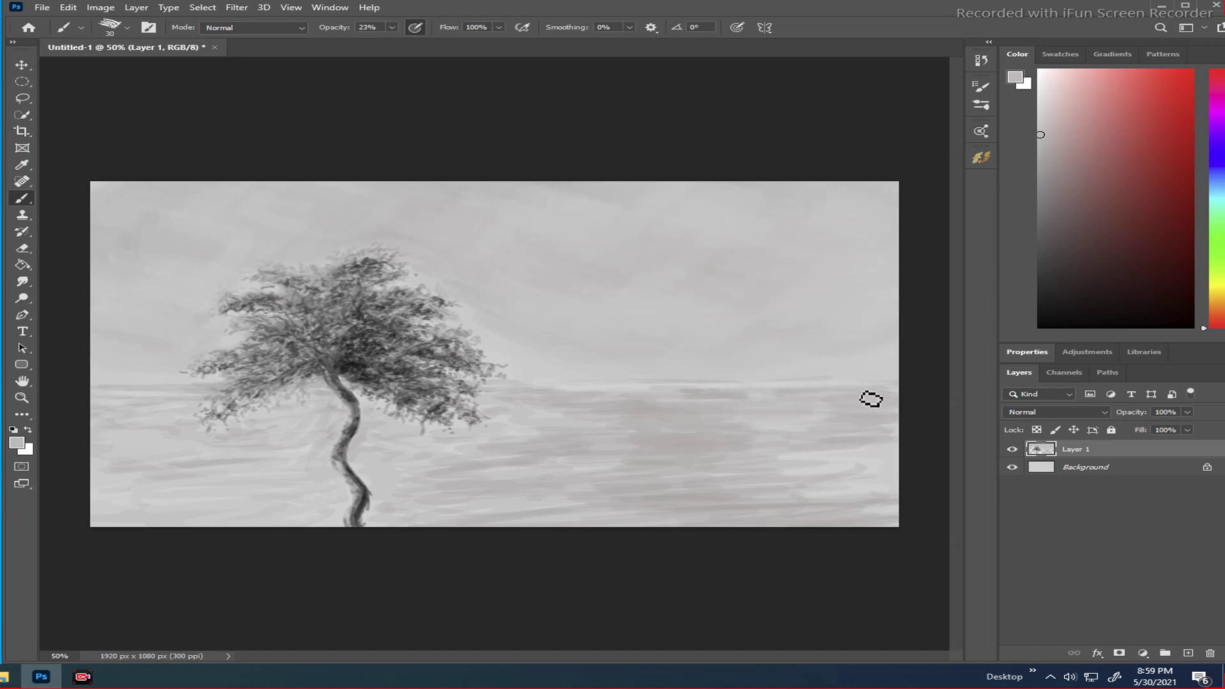
alt+click(818, 430)
mouse_move(318, 436)
mouse_down()
mouse_move(281, 427)
mouse_move(347, 424)
mouse_move(325, 446)
mouse_up()
- Choose a darker neutral gray and shrink the brush for painting distant bushes
click(1047, 204)
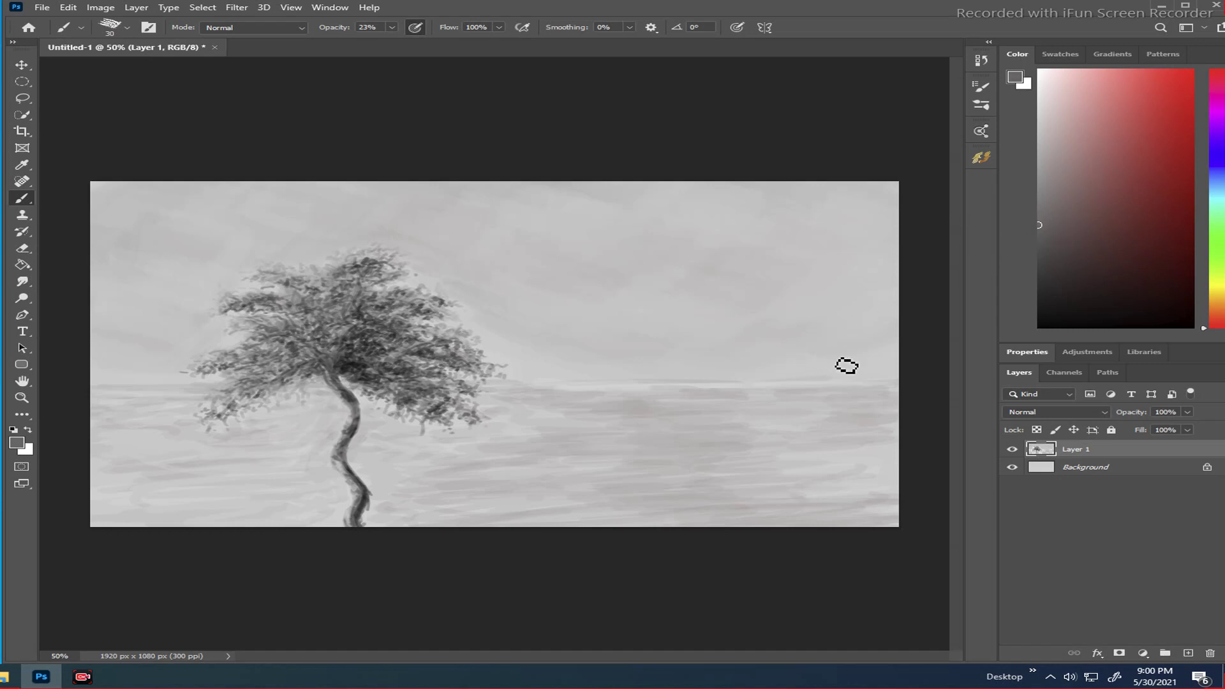
key(bracketleft)
key(bracketleft)
mouse_move(862, 374)
mouse_down()
mouse_move(851, 380)
mouse_move(886, 380)
mouse_move(868, 388)
mouse_up()
key(ctrl+z)
key(ctrl+z)
- Set the brush to 20 px and dab a small rounded bush on the horizon near the canvas's right edge
key(bracketleft)
drag(843, 377, 852, 376)
drag(860, 380, 882, 378)
mouse_move(883, 381)
mouse_down()
mouse_move(860, 385)
mouse_move(883, 383)
mouse_move(870, 391)
mouse_move(889, 411)
mouse_move(881, 404)
mouse_up()
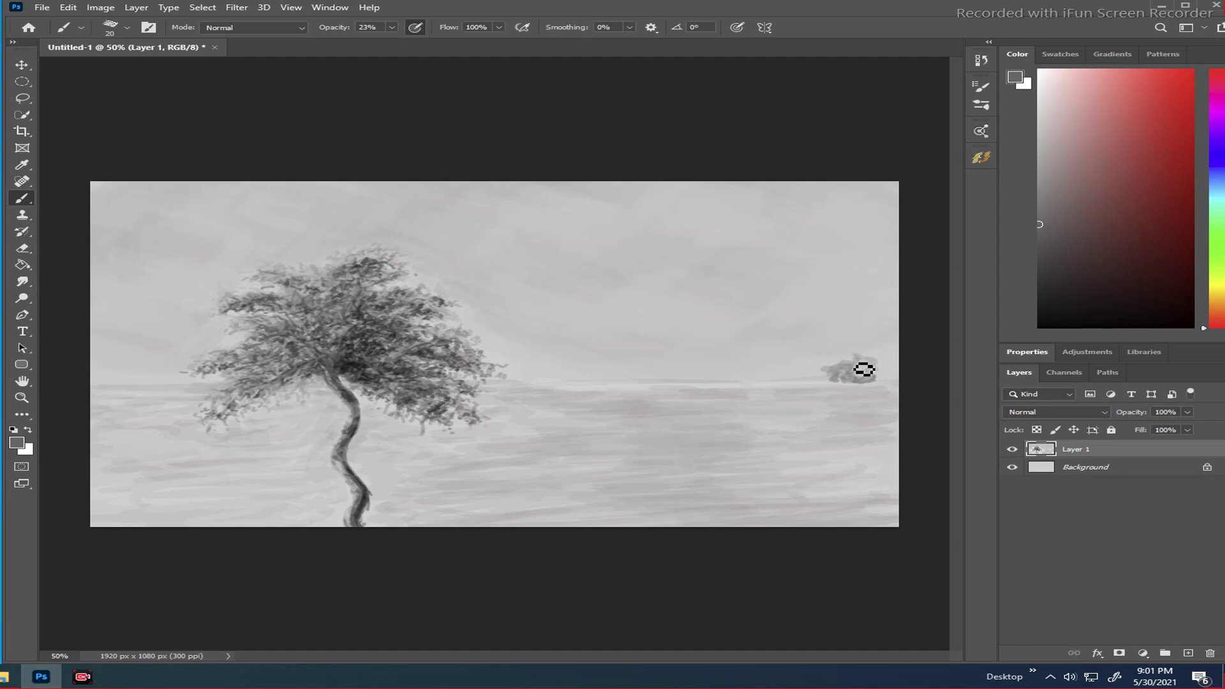
drag(856, 365, 848, 371)
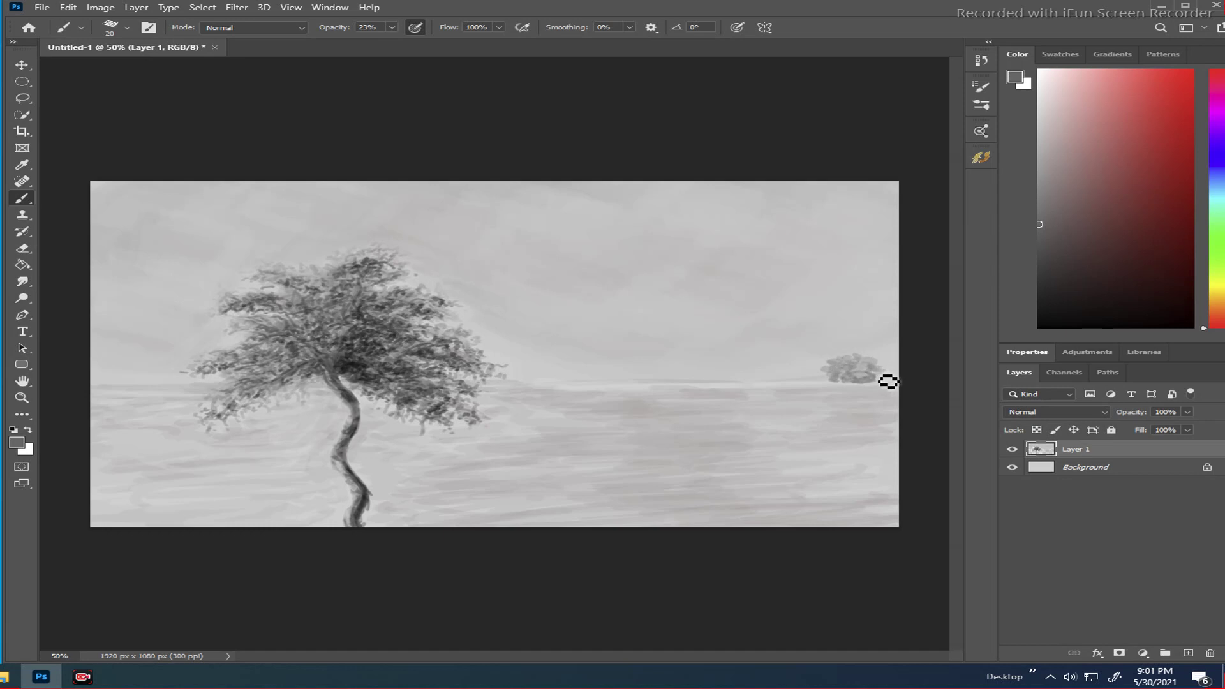
- Extend the distant bush with smaller leafy clumps on both sides and some foliage just below the horizon
drag(891, 384, 894, 383)
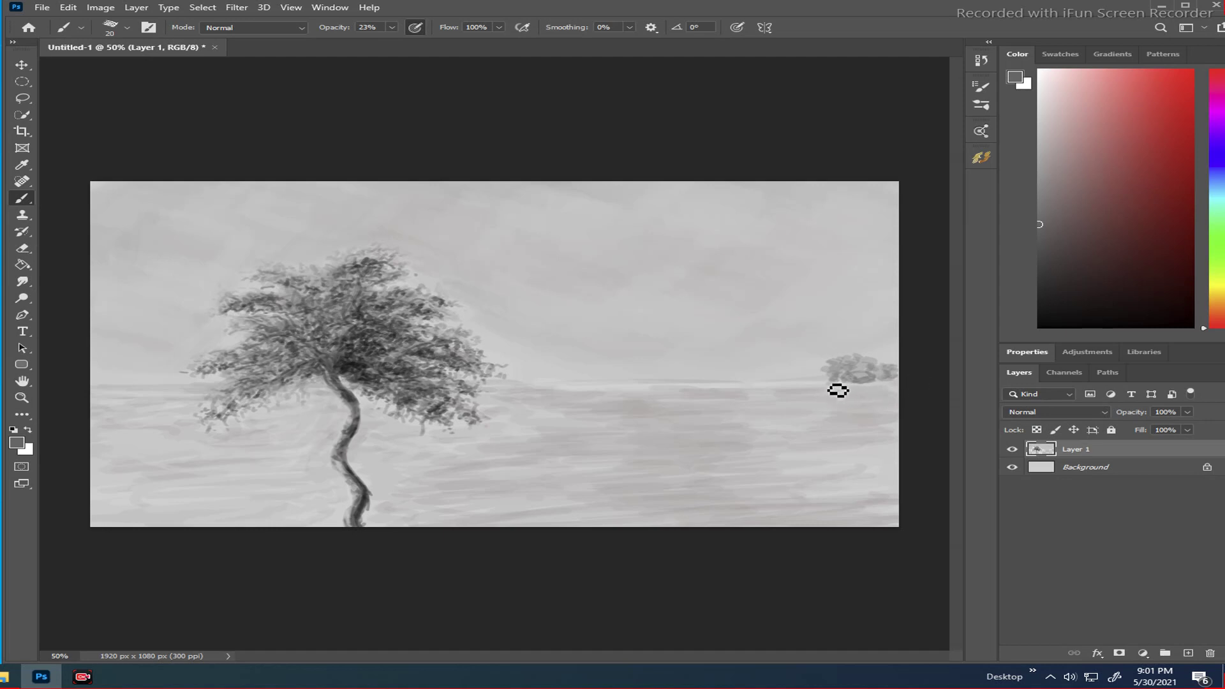
mouse_move(830, 389)
mouse_down()
mouse_move(812, 381)
mouse_move(853, 377)
mouse_up()
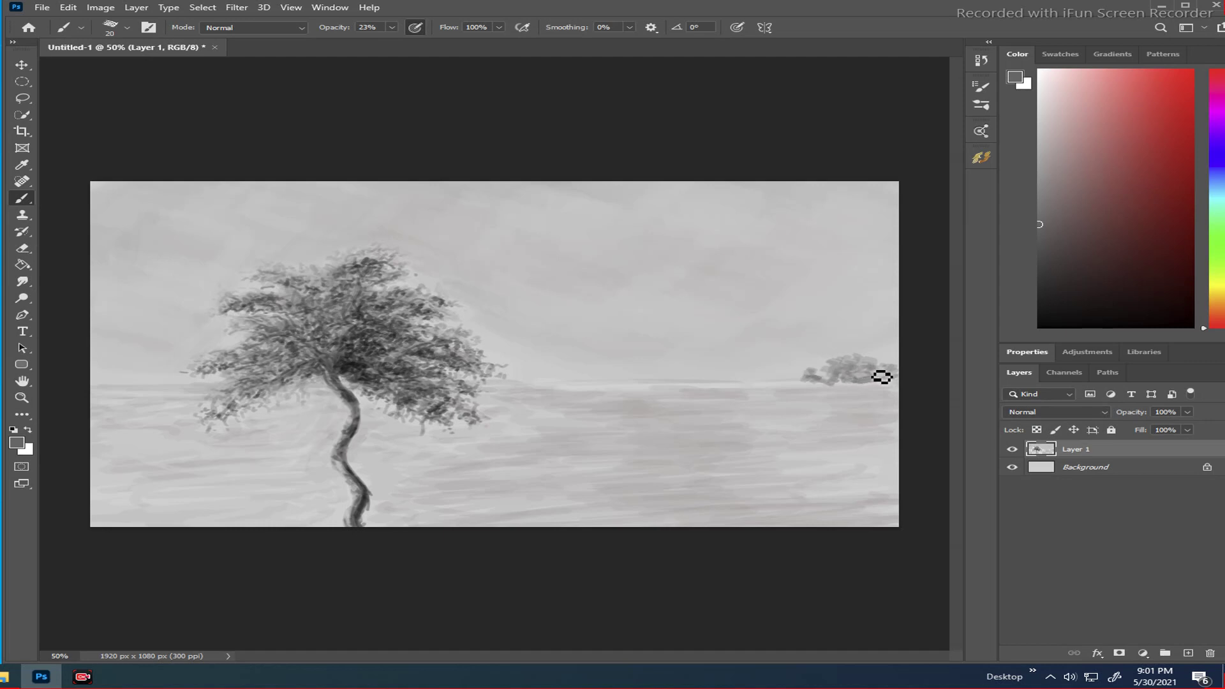
mouse_move(887, 387)
mouse_down()
mouse_move(870, 392)
mouse_move(892, 401)
mouse_move(884, 408)
mouse_move(840, 396)
mouse_move(894, 412)
mouse_move(870, 388)
mouse_move(885, 415)
mouse_move(815, 432)
mouse_move(870, 372)
mouse_move(845, 411)
mouse_move(852, 393)
mouse_move(793, 380)
mouse_move(803, 390)
mouse_move(822, 370)
mouse_move(788, 377)
mouse_up()
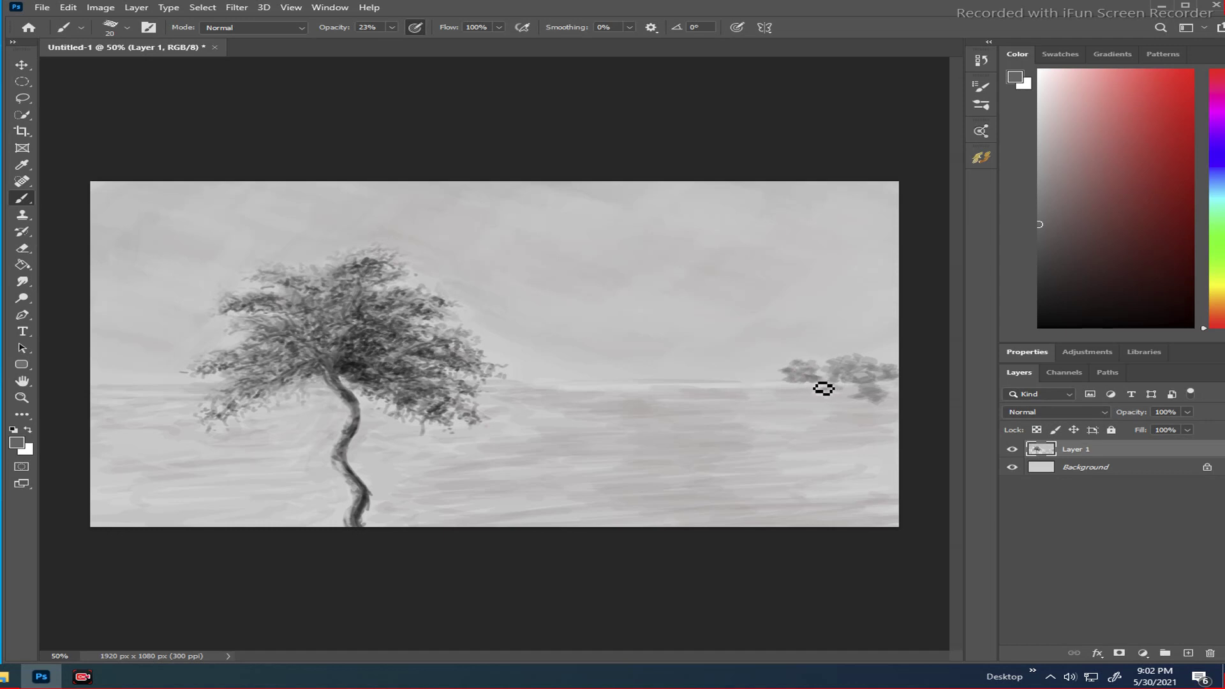
mouse_move(789, 373)
mouse_down()
mouse_move(810, 367)
mouse_move(791, 372)
mouse_move(793, 383)
mouse_move(774, 370)
mouse_up()
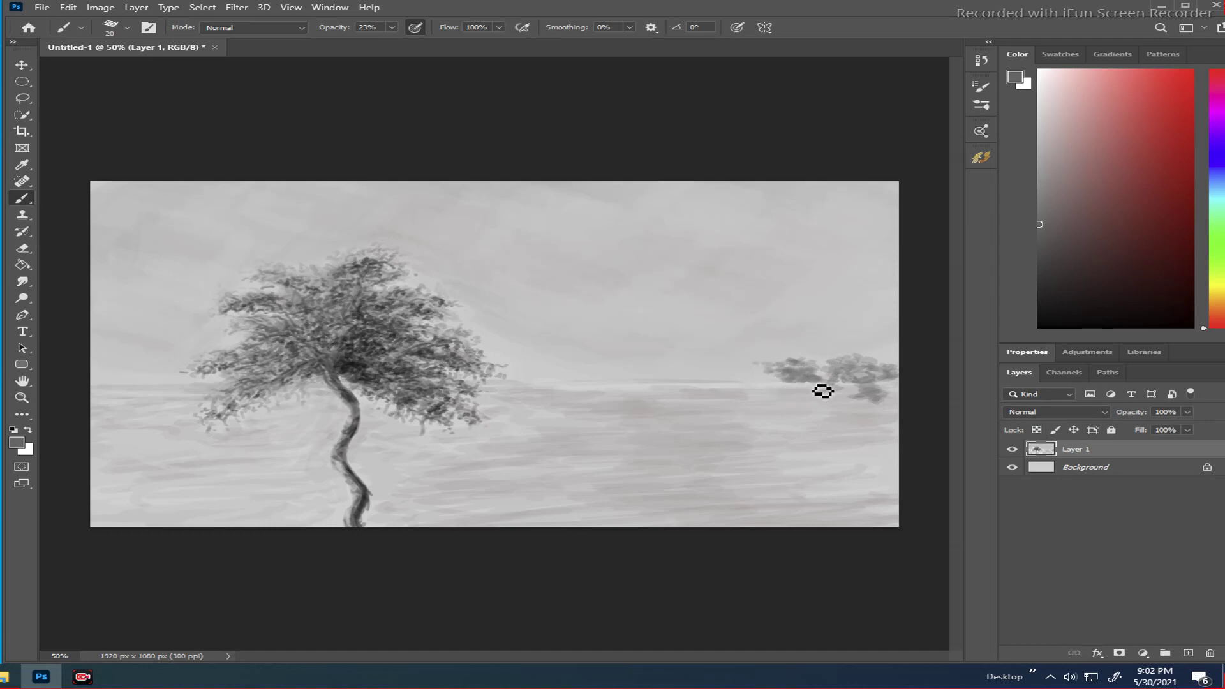
- Pick a slightly lighter gray and continue the bush row leftward along the horizon, adding faint foliage strokes beneath it
drag(1040, 217, 1040, 202)
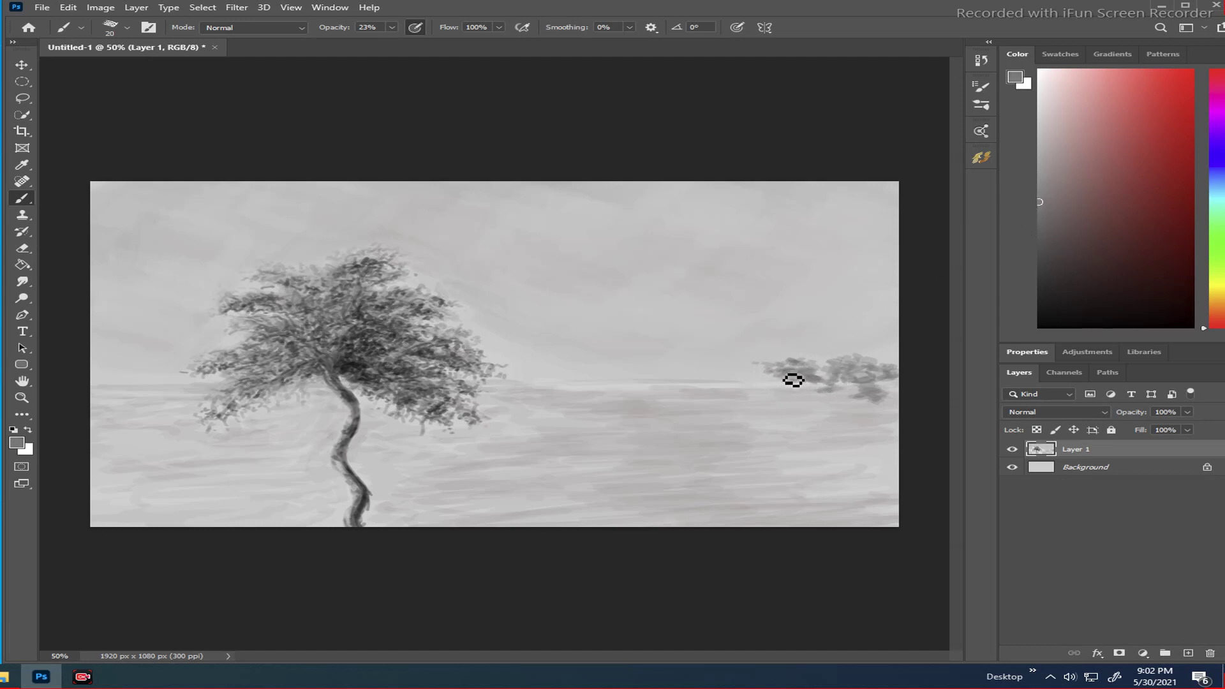
mouse_move(806, 375)
mouse_down()
mouse_move(828, 365)
mouse_move(793, 361)
mouse_move(792, 392)
mouse_up()
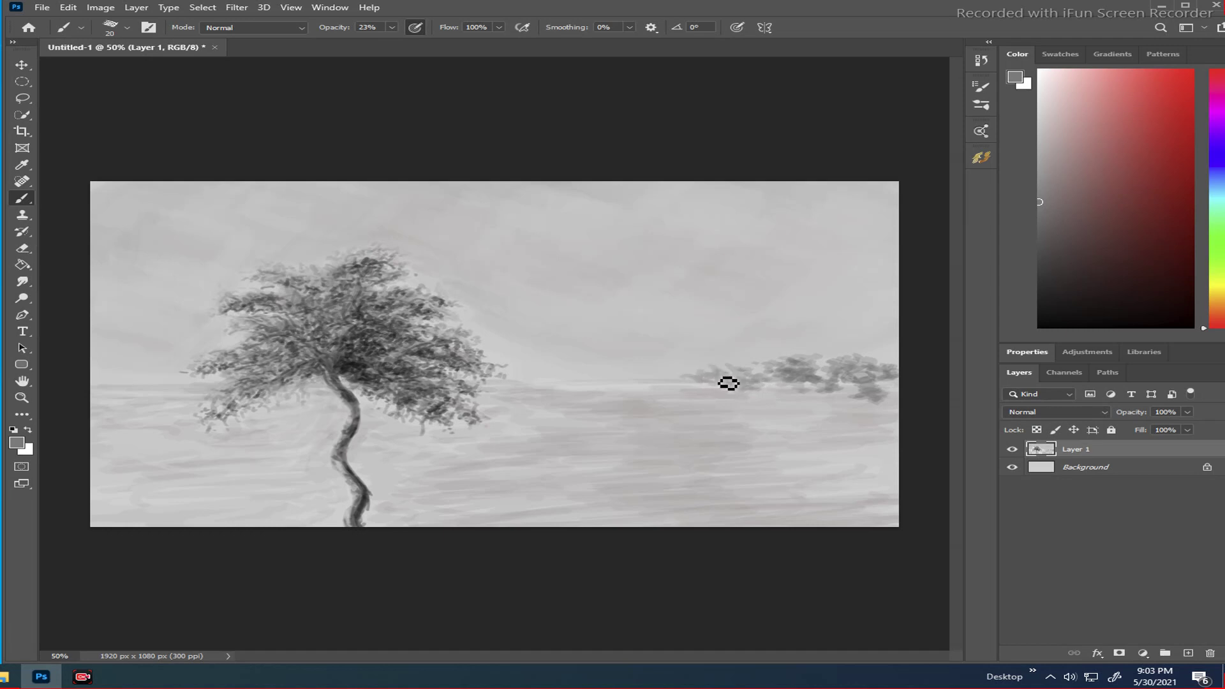
drag(729, 384, 681, 392)
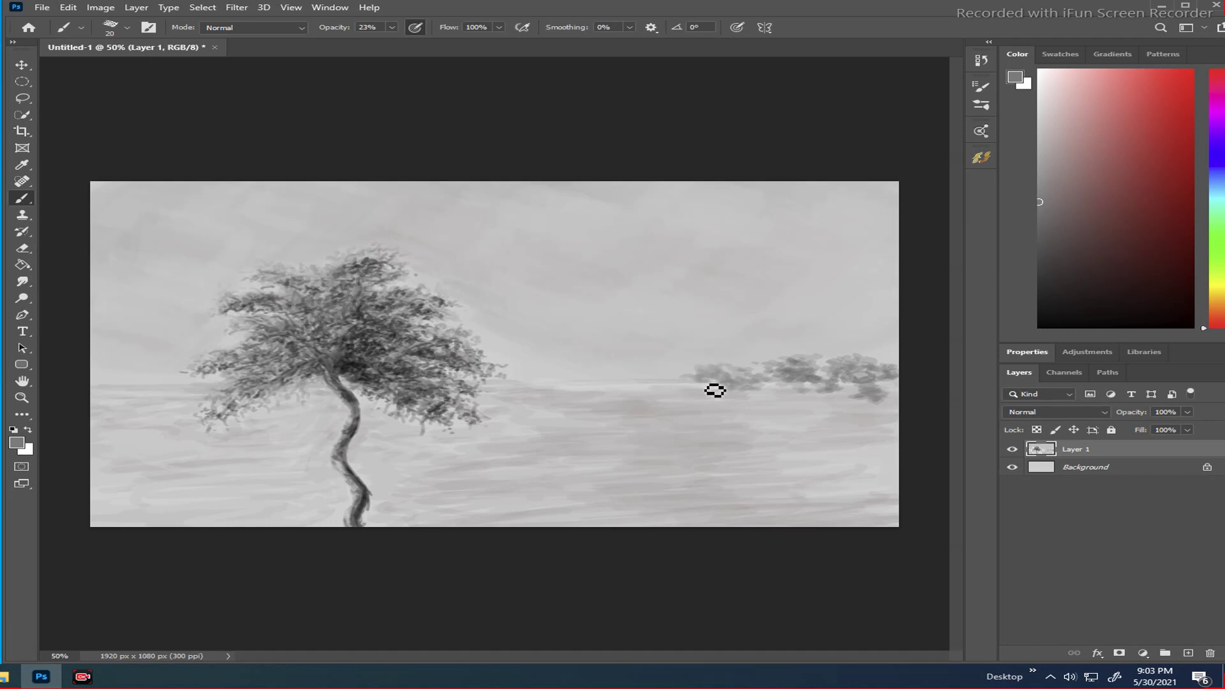
mouse_move(690, 390)
mouse_down()
mouse_move(742, 368)
mouse_move(706, 369)
mouse_move(749, 380)
mouse_move(677, 386)
mouse_move(703, 402)
mouse_move(766, 399)
mouse_move(761, 411)
mouse_up()
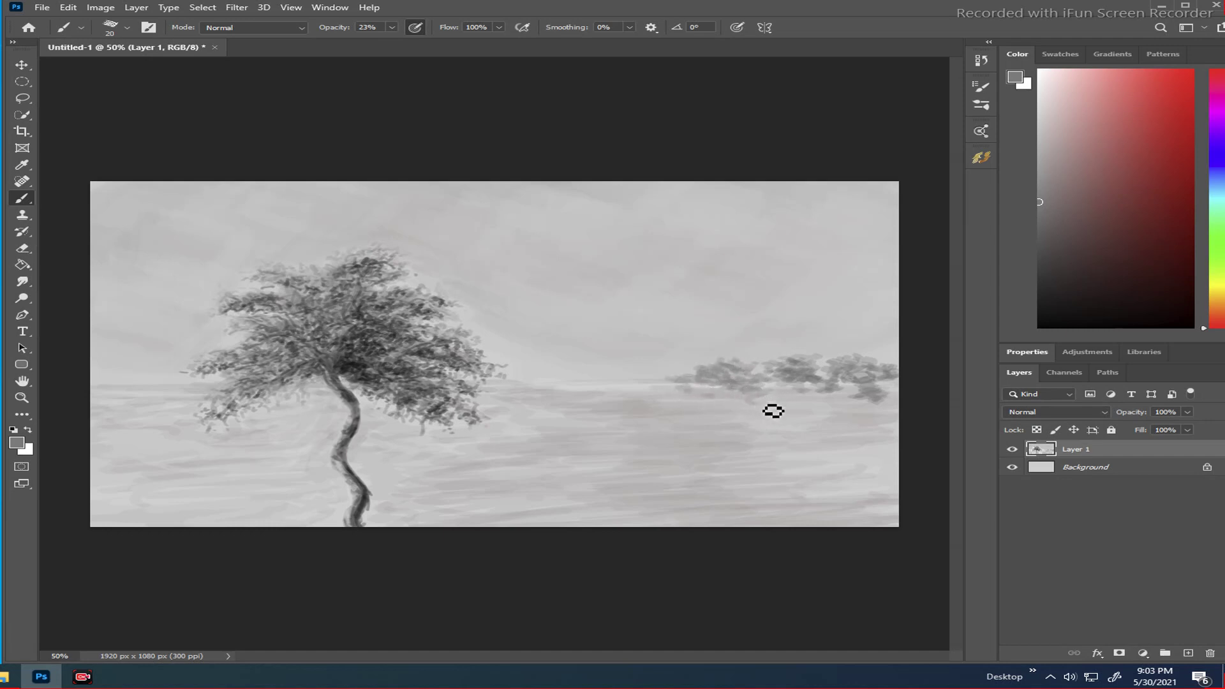
mouse_move(758, 402)
mouse_down()
mouse_move(815, 410)
mouse_move(783, 422)
mouse_move(823, 408)
mouse_move(805, 432)
mouse_up()
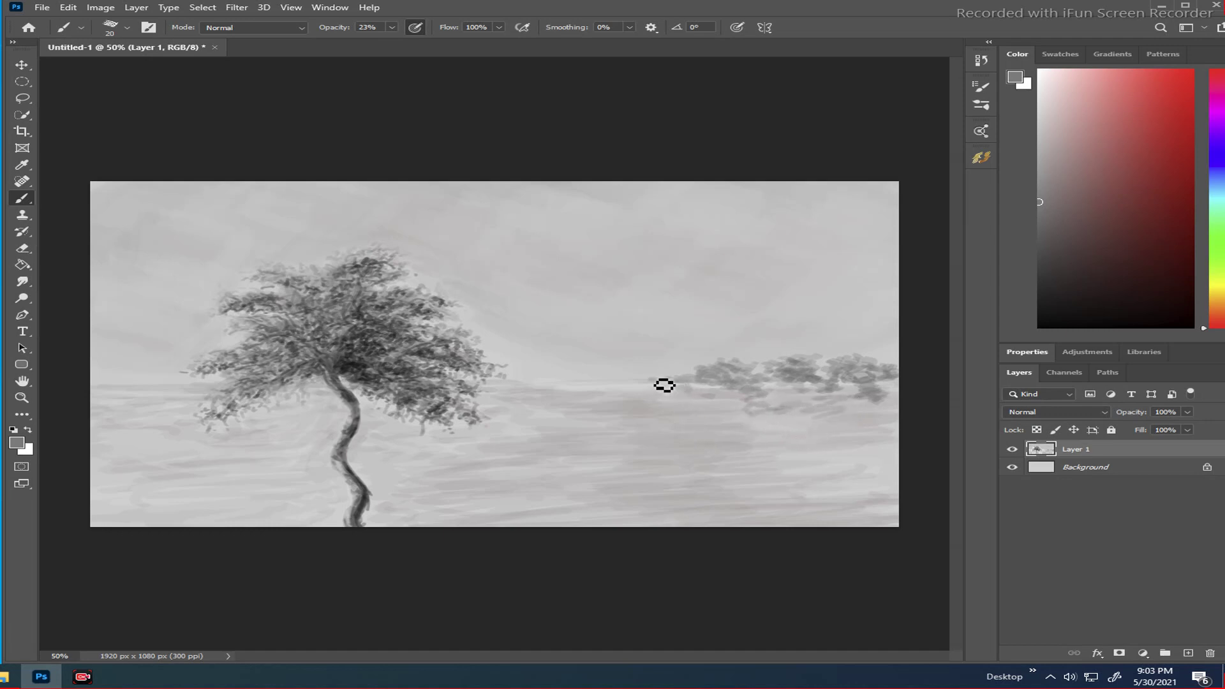
- Paint smaller bushes along the horizon to link the distant bush row to the right side of the tree crown
mouse_move(648, 382)
mouse_down()
mouse_move(637, 386)
mouse_move(678, 377)
mouse_move(582, 387)
mouse_move(635, 382)
mouse_up()
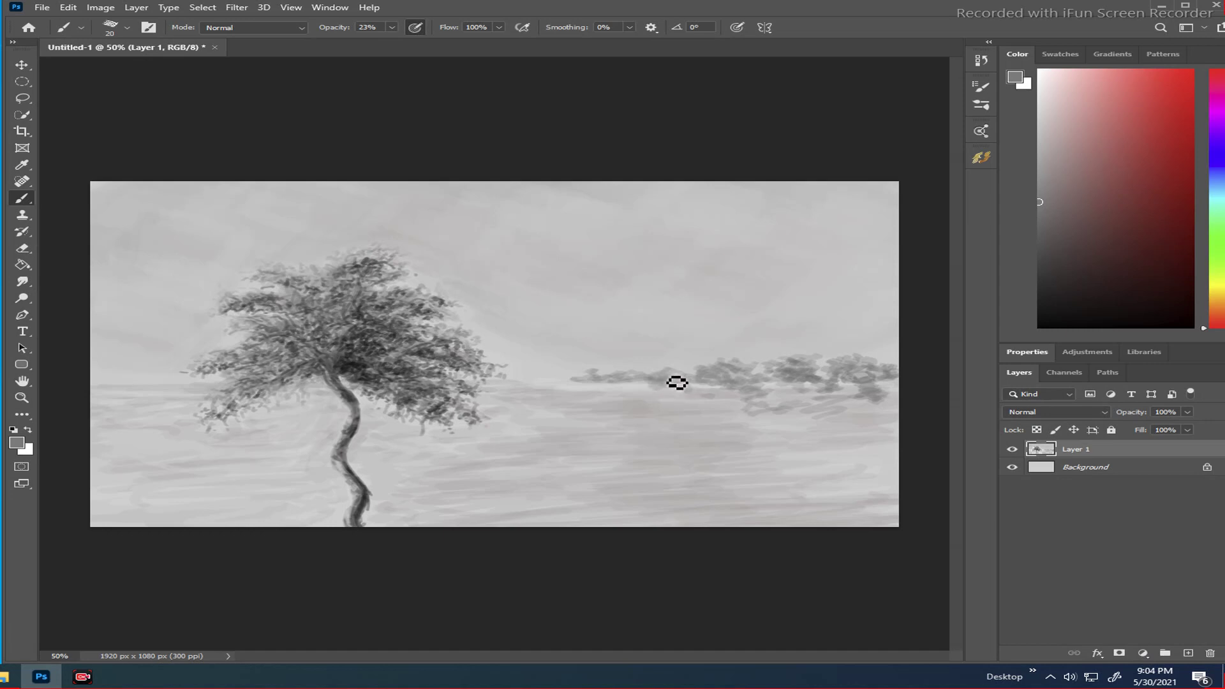
drag(669, 379, 683, 387)
mouse_move(667, 372)
mouse_down()
mouse_move(655, 401)
mouse_move(681, 389)
mouse_up()
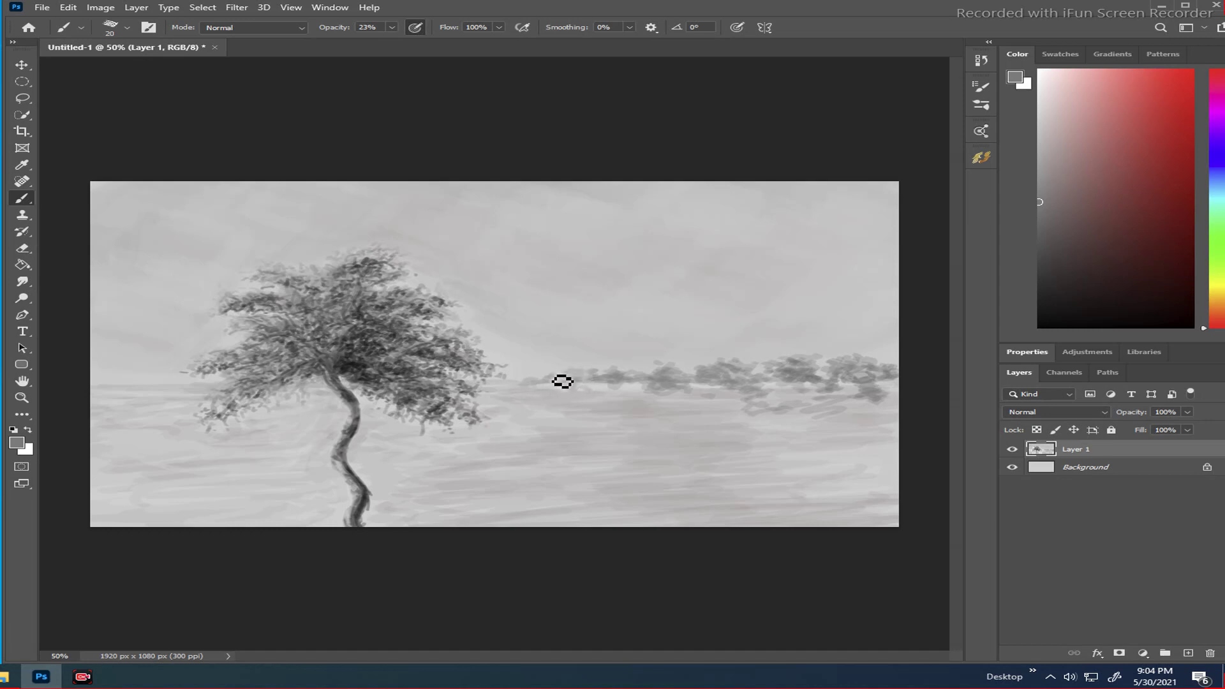
mouse_move(563, 383)
mouse_down()
mouse_move(524, 385)
mouse_move(624, 387)
mouse_up()
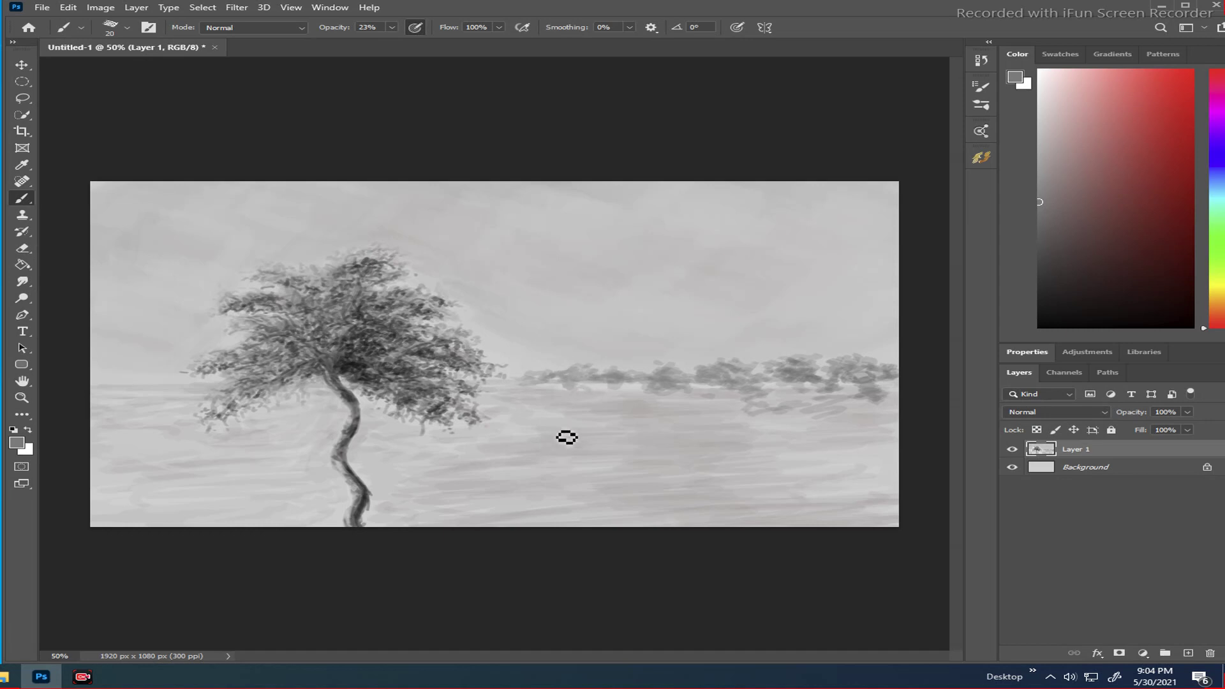
- Shrink the brush to 9 px and add fine bushes along the horizon beside the crown and at the far left
key(bracketleft)
key(bracketleft)
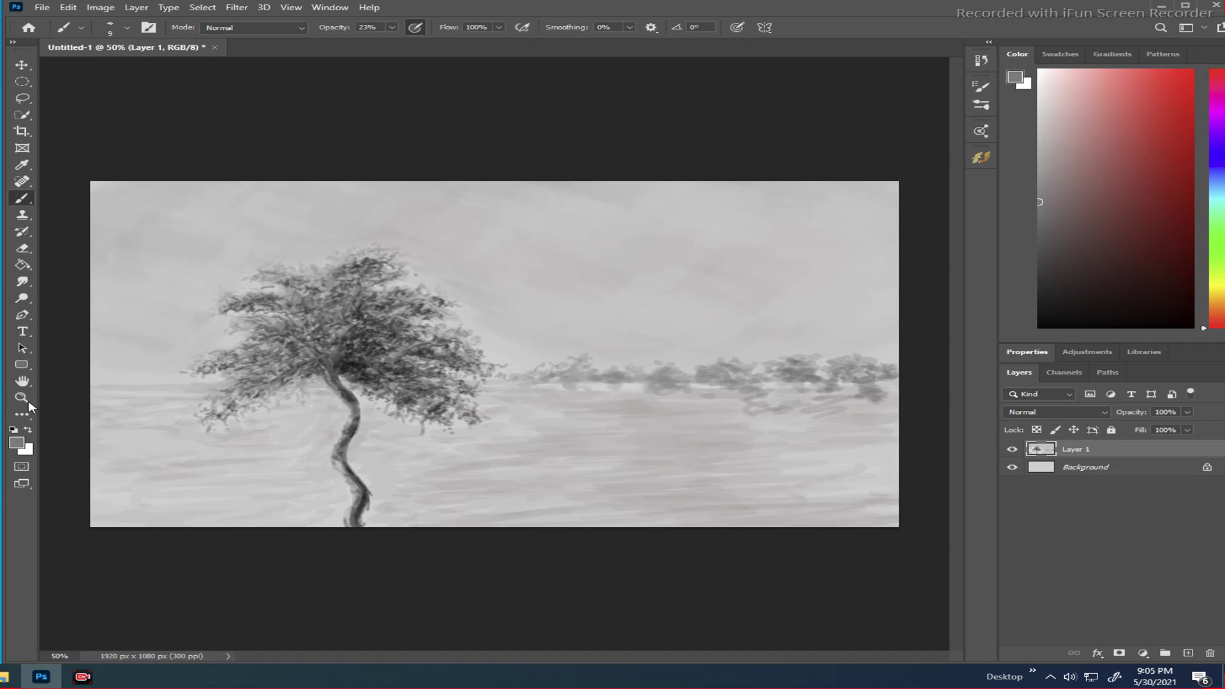
drag(96, 381, 112, 398)
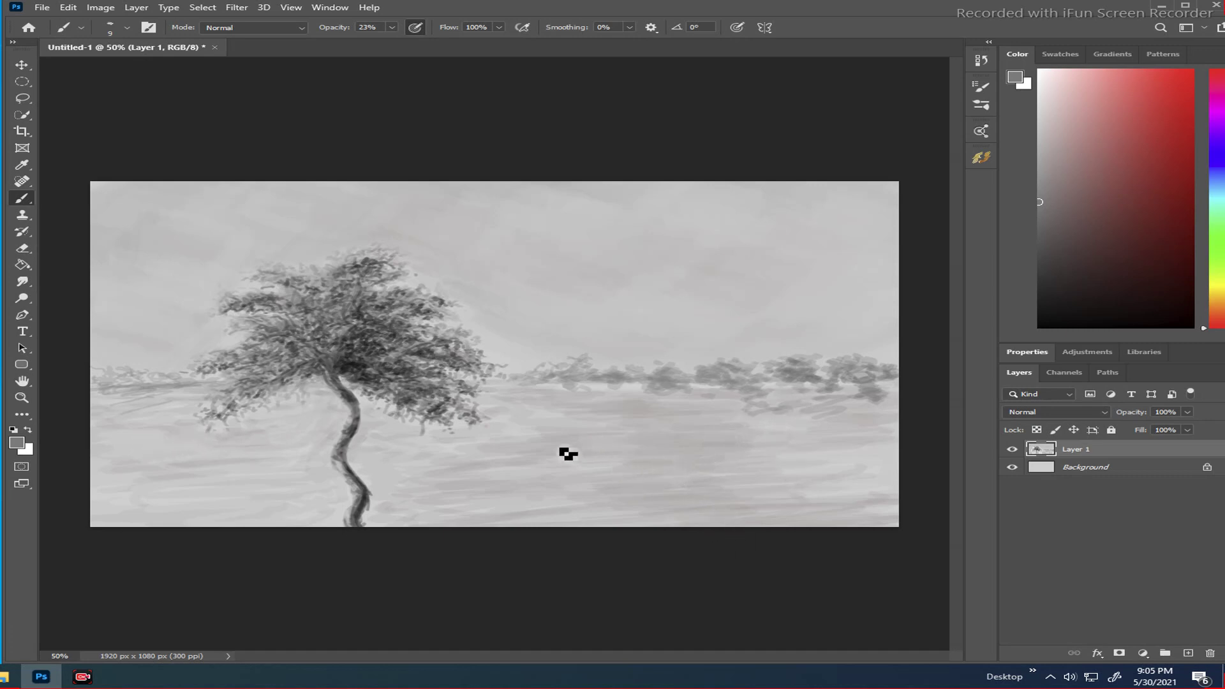
- Sketch a thin curved path edge from the horizon to the lower right and hatch the slope beyond it with fine strokes
mouse_move(584, 436)
mouse_down()
mouse_move(798, 494)
mouse_move(811, 501)
mouse_move(805, 523)
mouse_move(790, 534)
mouse_move(743, 476)
mouse_move(547, 415)
mouse_up()
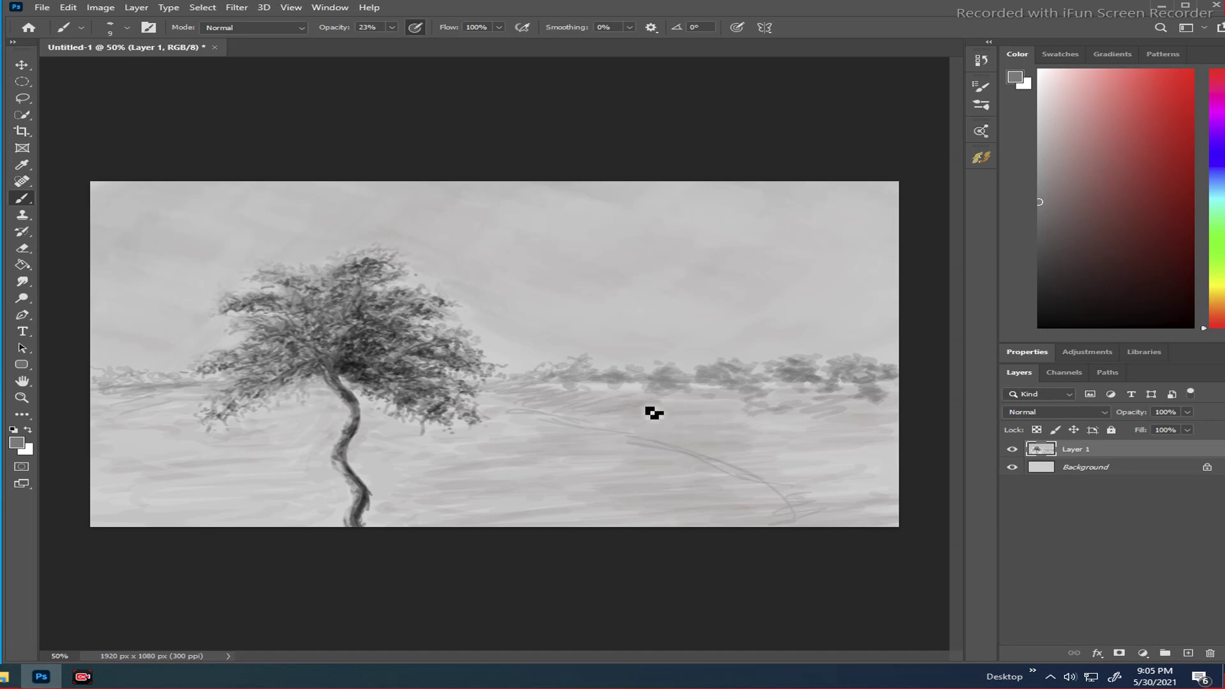
mouse_move(746, 426)
mouse_down()
mouse_move(777, 422)
mouse_move(724, 444)
mouse_move(738, 457)
mouse_move(855, 453)
mouse_move(819, 478)
mouse_move(878, 489)
mouse_move(840, 518)
mouse_move(870, 518)
mouse_move(918, 453)
mouse_move(878, 440)
mouse_up()
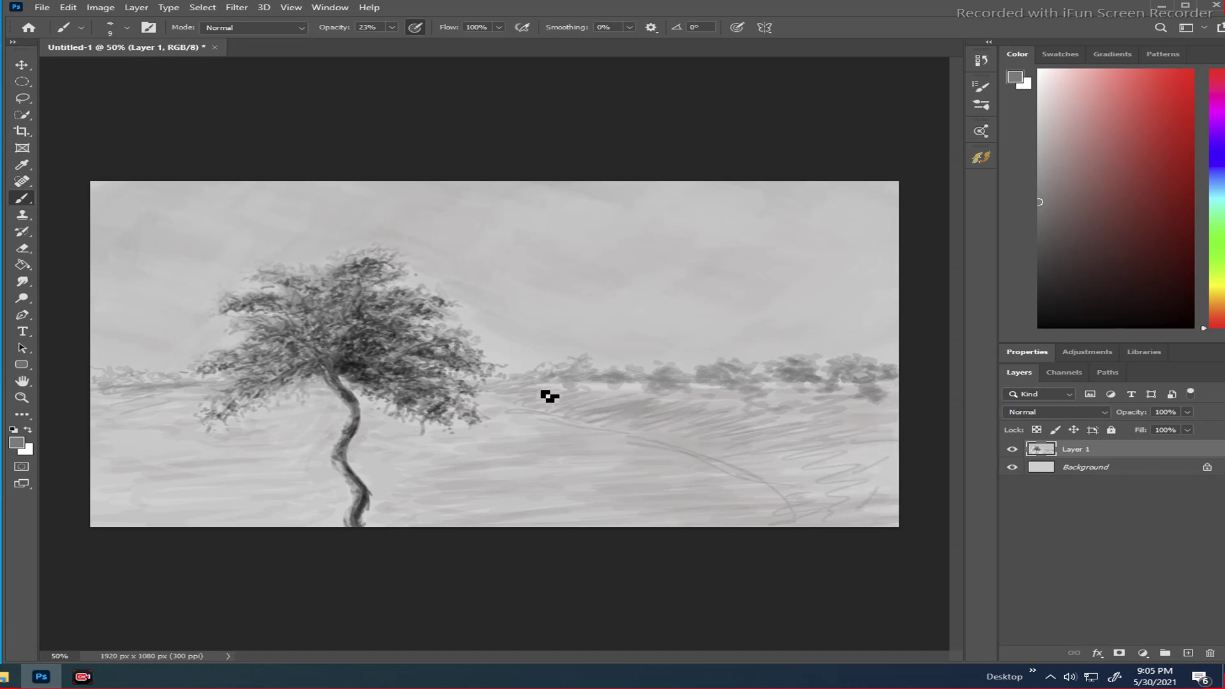
mouse_move(798, 453)
mouse_down()
mouse_move(835, 460)
mouse_move(848, 484)
mouse_move(892, 473)
mouse_move(845, 502)
mouse_move(876, 528)
mouse_up()
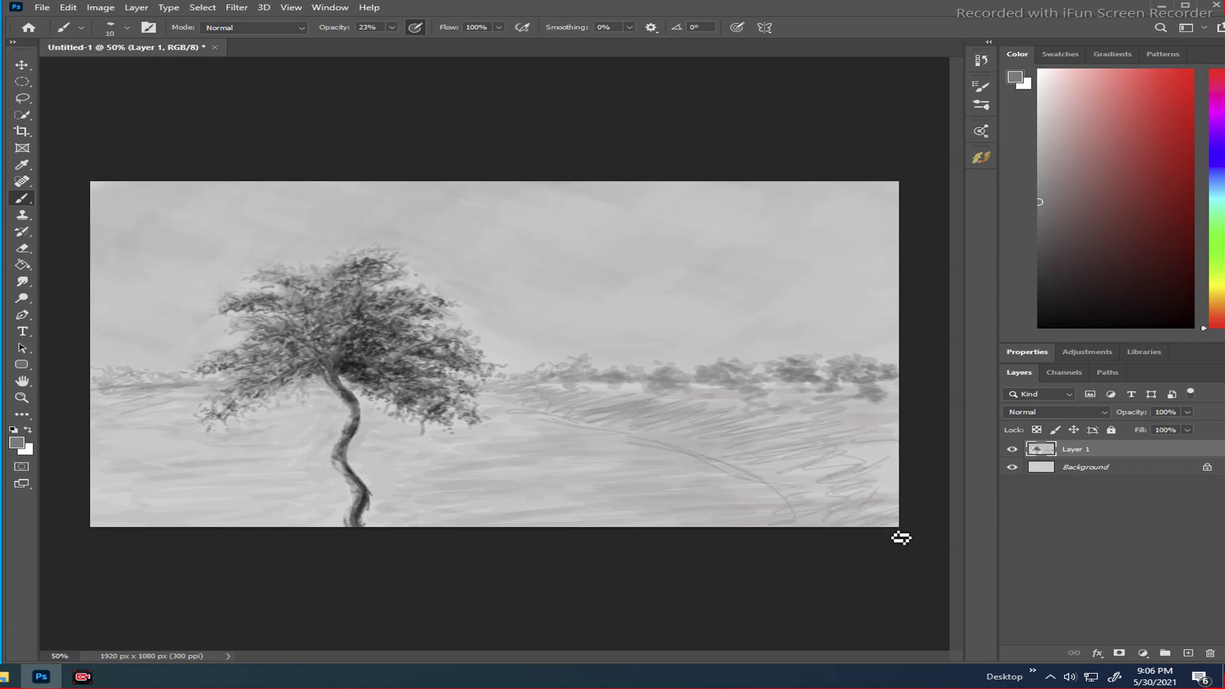
- Switch to a broader 35 px brush and shade the slope right of the curved edge with darker gray diagonal strokes
key(period)
mouse_move(880, 504)
mouse_down()
mouse_move(823, 526)
mouse_move(897, 453)
mouse_move(854, 475)
mouse_move(779, 483)
mouse_move(822, 447)
mouse_move(829, 432)
mouse_move(811, 428)
mouse_move(838, 439)
mouse_move(821, 423)
mouse_move(780, 469)
mouse_move(817, 436)
mouse_move(730, 443)
mouse_move(764, 418)
mouse_move(668, 438)
mouse_move(685, 414)
mouse_move(589, 434)
mouse_move(541, 405)
mouse_move(509, 405)
mouse_move(648, 434)
mouse_move(836, 505)
mouse_up()
mouse_move(884, 520)
mouse_down()
mouse_move(903, 495)
mouse_move(788, 470)
mouse_move(845, 428)
mouse_up()
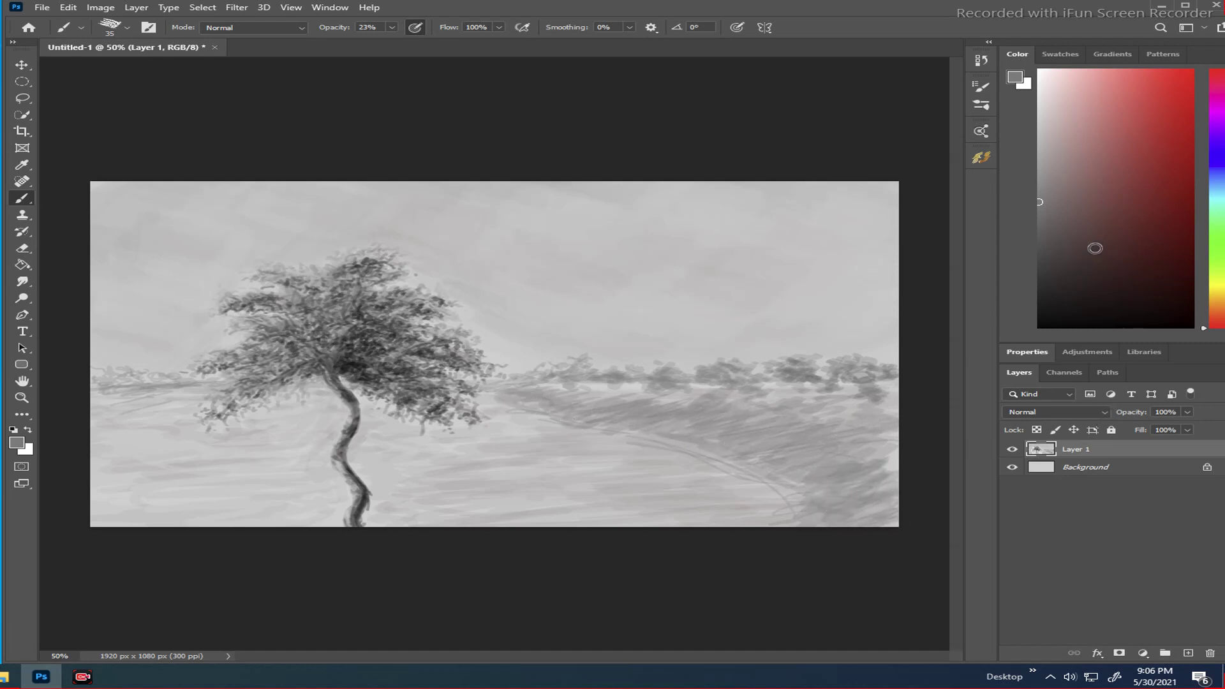
mouse_move(827, 496)
mouse_down()
mouse_move(906, 499)
mouse_move(859, 529)
mouse_move(861, 477)
mouse_move(815, 488)
mouse_move(857, 472)
mouse_move(849, 500)
mouse_move(891, 496)
mouse_move(807, 502)
mouse_move(878, 516)
mouse_move(877, 453)
mouse_move(846, 461)
mouse_move(866, 445)
mouse_move(818, 452)
mouse_move(792, 484)
mouse_move(845, 438)
mouse_move(727, 446)
mouse_move(723, 428)
mouse_move(696, 423)
mouse_move(497, 443)
mouse_move(650, 413)
mouse_move(564, 413)
mouse_up()
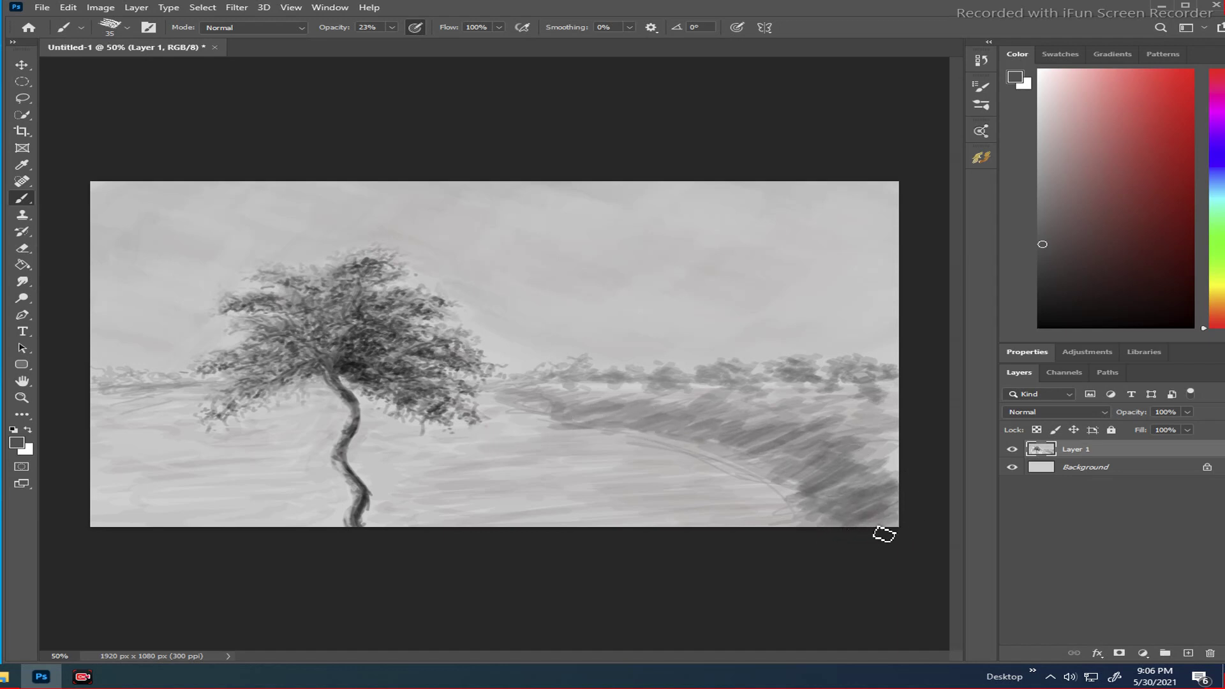
- Paint dark gray horizontal patches across the foreground, from the curved path edge to the ground around the trunk's base
mouse_move(736, 541)
mouse_down()
mouse_move(582, 541)
mouse_move(667, 541)
mouse_move(553, 518)
mouse_move(653, 494)
mouse_move(584, 484)
mouse_move(567, 469)
mouse_move(582, 454)
mouse_move(501, 418)
mouse_up()
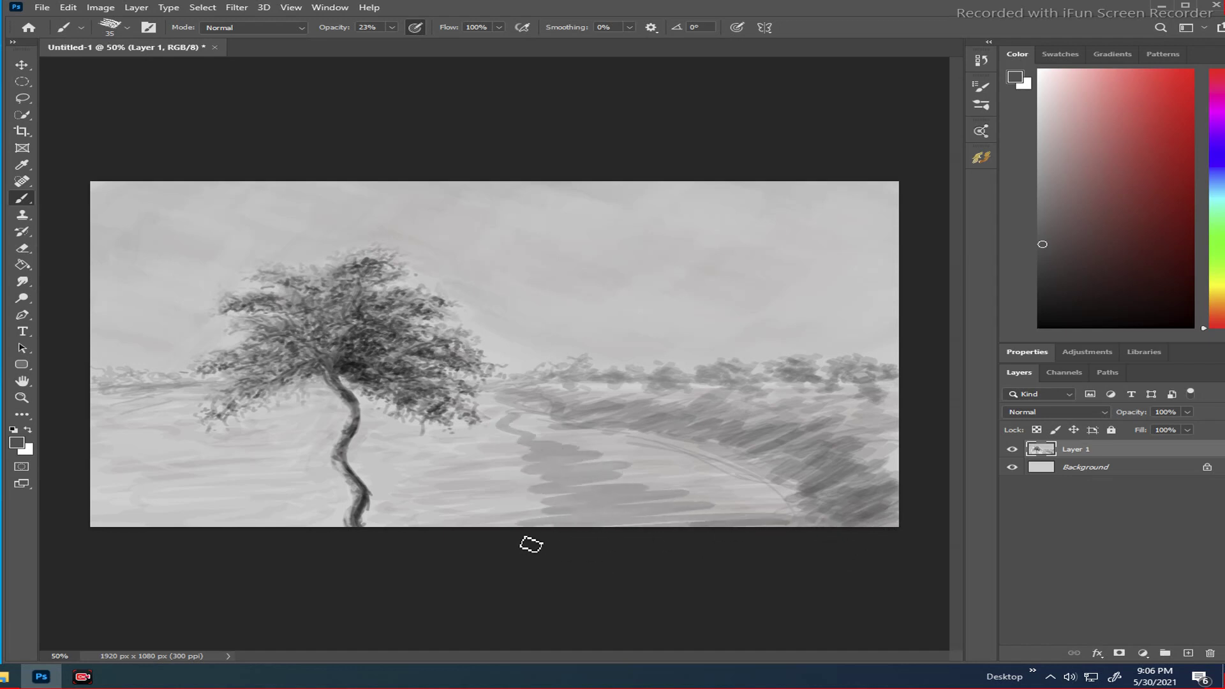
mouse_move(531, 544)
mouse_down()
mouse_move(548, 526)
mouse_move(511, 513)
mouse_move(576, 492)
mouse_move(507, 478)
mouse_move(499, 456)
mouse_move(530, 416)
mouse_move(483, 399)
mouse_move(594, 511)
mouse_move(653, 534)
mouse_move(567, 528)
mouse_move(651, 516)
mouse_move(579, 524)
mouse_move(633, 501)
mouse_move(593, 503)
mouse_move(602, 493)
mouse_move(546, 465)
mouse_up()
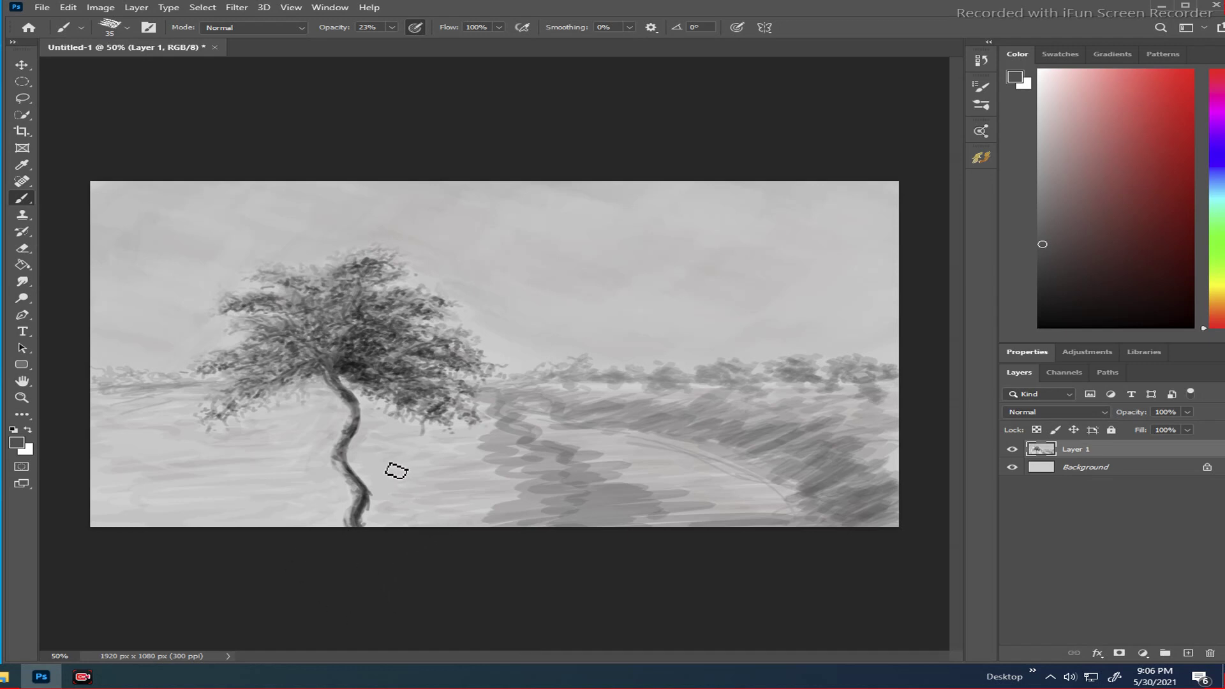
mouse_move(406, 485)
mouse_down()
mouse_move(448, 476)
mouse_move(414, 488)
mouse_move(422, 521)
mouse_move(442, 526)
mouse_move(373, 529)
mouse_move(491, 524)
mouse_move(411, 509)
mouse_move(454, 497)
mouse_move(412, 494)
mouse_move(442, 484)
mouse_move(435, 475)
mouse_move(404, 469)
mouse_move(368, 484)
mouse_move(408, 517)
mouse_up()
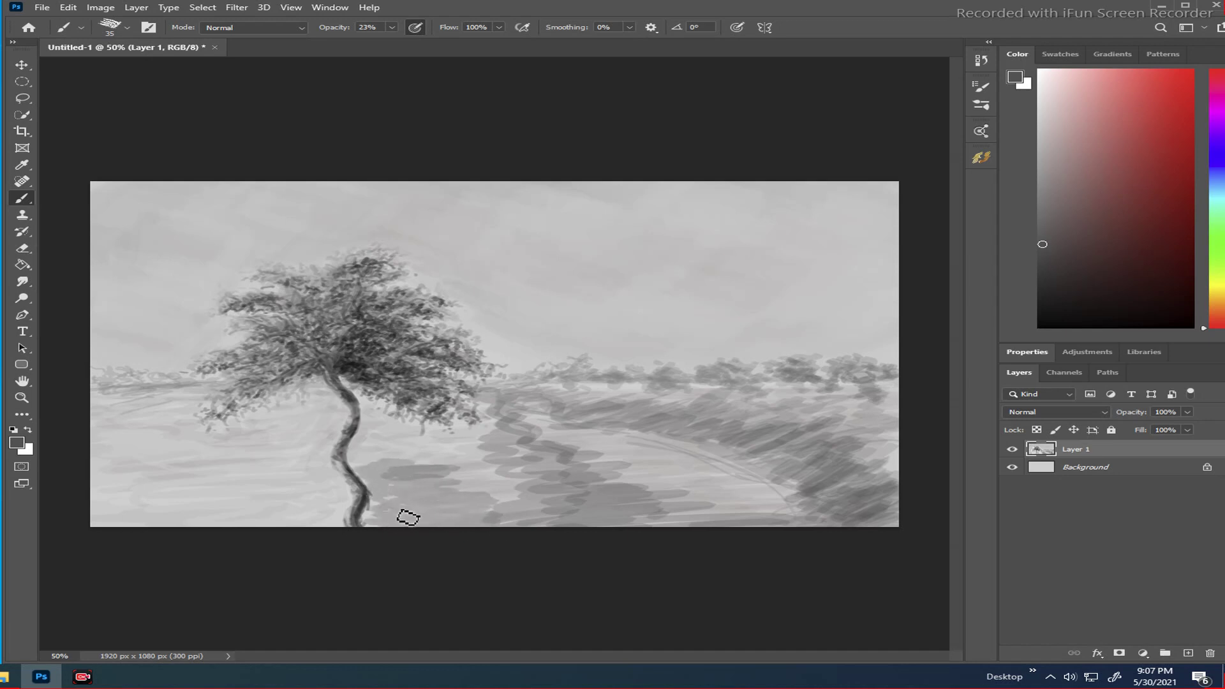
mouse_move(282, 530)
mouse_down()
mouse_move(348, 516)
mouse_move(324, 531)
mouse_move(341, 524)
mouse_move(272, 509)
mouse_move(340, 511)
mouse_up()
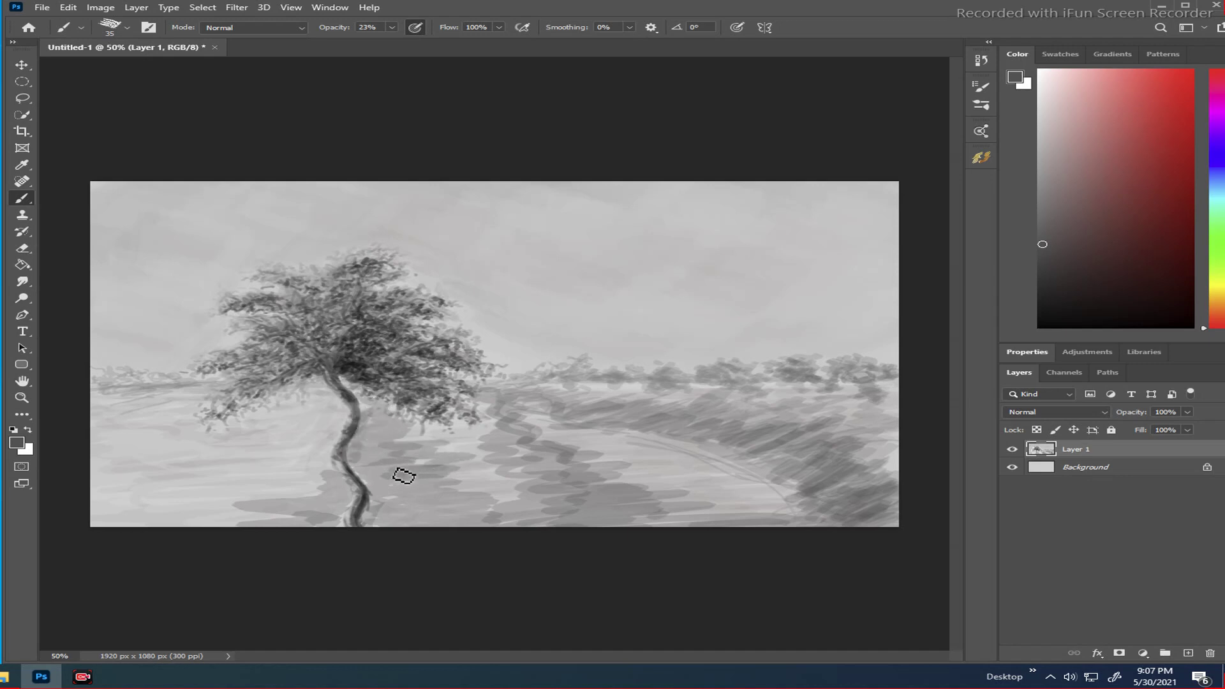
mouse_move(404, 476)
mouse_down()
mouse_move(409, 452)
mouse_move(387, 448)
mouse_move(413, 433)
mouse_move(394, 418)
mouse_up()
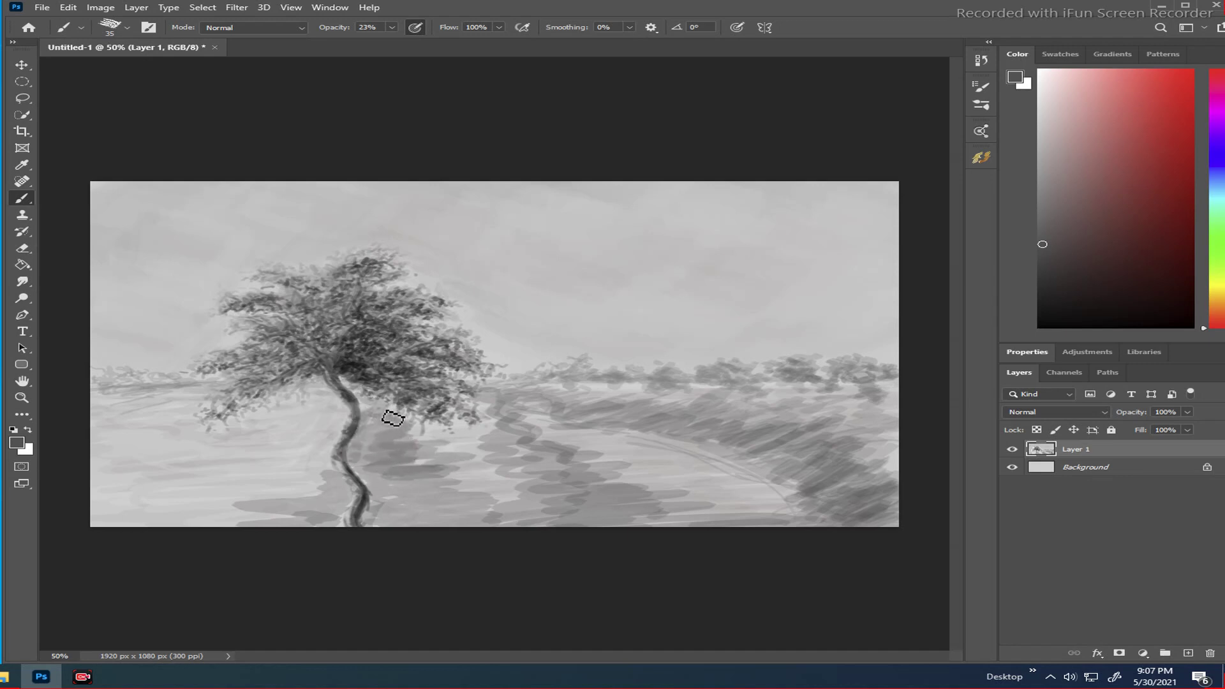
mouse_move(380, 484)
mouse_down()
mouse_move(427, 497)
mouse_move(435, 508)
mouse_move(412, 521)
mouse_up()
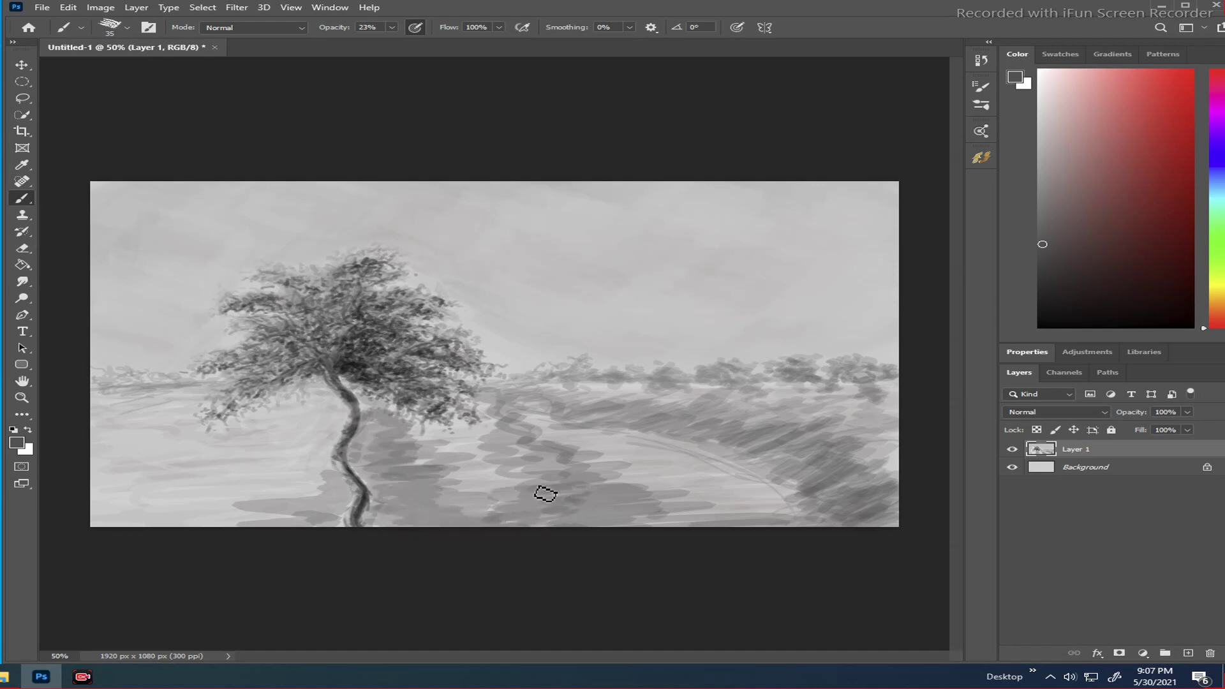
- Extend the gray horizontal strokes across the foreground, from the path edge past the trunk to the canvas's far left side
mouse_move(545, 494)
mouse_down()
mouse_move(521, 470)
mouse_move(554, 463)
mouse_move(526, 457)
mouse_move(540, 444)
mouse_move(516, 425)
mouse_move(511, 441)
mouse_move(531, 445)
mouse_move(489, 444)
mouse_move(480, 432)
mouse_move(529, 455)
mouse_move(488, 483)
mouse_move(554, 501)
mouse_move(534, 520)
mouse_up()
mouse_move(623, 556)
mouse_down()
mouse_move(702, 509)
mouse_move(612, 498)
mouse_move(642, 498)
mouse_move(645, 481)
mouse_move(568, 473)
mouse_move(583, 446)
mouse_move(557, 432)
mouse_up()
mouse_move(511, 520)
mouse_down()
mouse_move(461, 520)
mouse_move(588, 509)
mouse_move(465, 492)
mouse_up()
mouse_move(292, 527)
mouse_down()
mouse_move(260, 500)
mouse_move(327, 493)
mouse_move(284, 481)
mouse_move(328, 451)
mouse_move(332, 398)
mouse_move(261, 470)
mouse_move(238, 475)
mouse_move(228, 457)
mouse_move(302, 445)
mouse_move(269, 438)
mouse_move(323, 408)
mouse_move(231, 466)
mouse_move(107, 490)
mouse_move(341, 497)
mouse_move(327, 500)
mouse_move(356, 507)
mouse_move(312, 520)
mouse_move(333, 528)
mouse_move(185, 535)
mouse_move(145, 521)
mouse_move(149, 486)
mouse_move(127, 470)
mouse_move(172, 455)
mouse_move(46, 457)
mouse_move(186, 439)
mouse_move(149, 436)
mouse_move(179, 421)
mouse_move(174, 404)
mouse_move(217, 399)
mouse_move(101, 405)
mouse_move(152, 393)
mouse_move(119, 381)
mouse_move(194, 390)
mouse_up()
drag(76, 426, 140, 469)
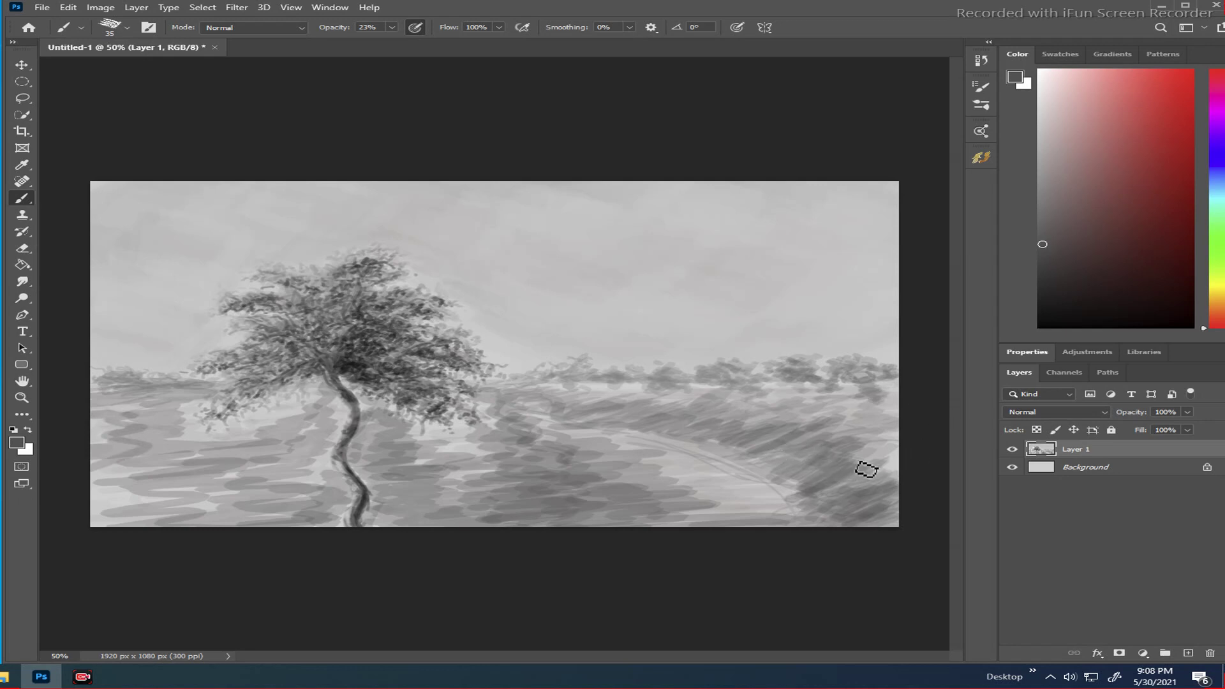
- Even out the slope's shading with sampled grays and darken the foreground between the trunk and the path with horizontal strokes
drag(856, 453, 855, 461)
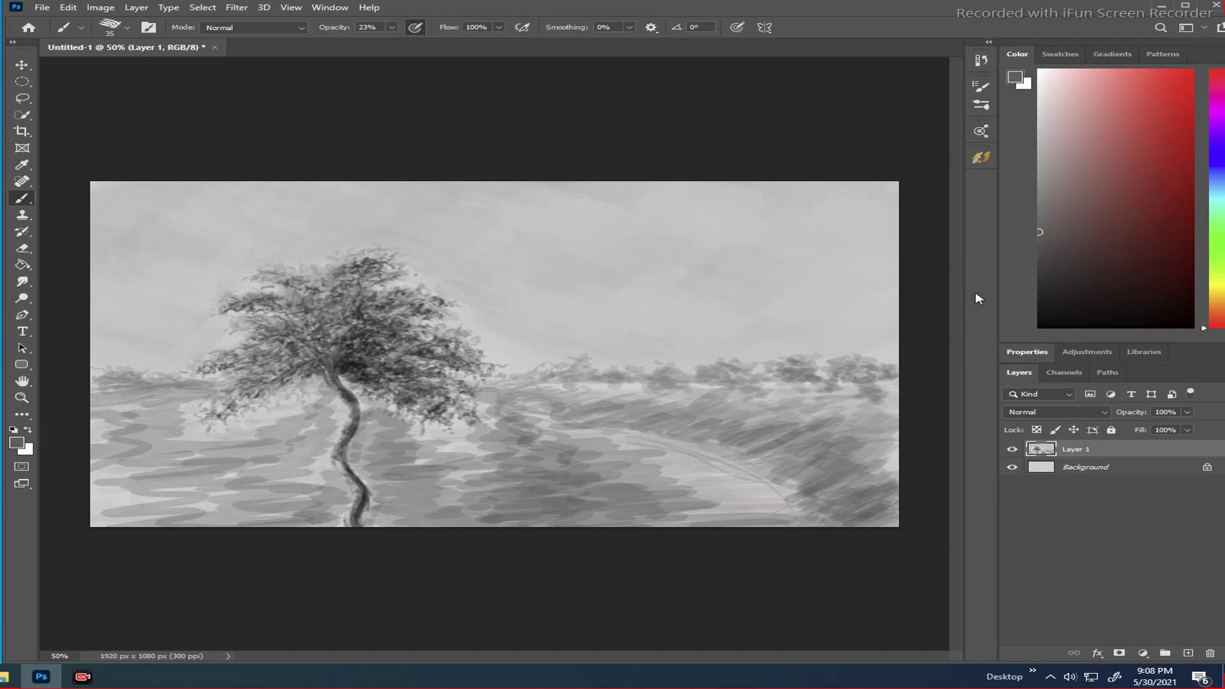
alt+click(816, 476)
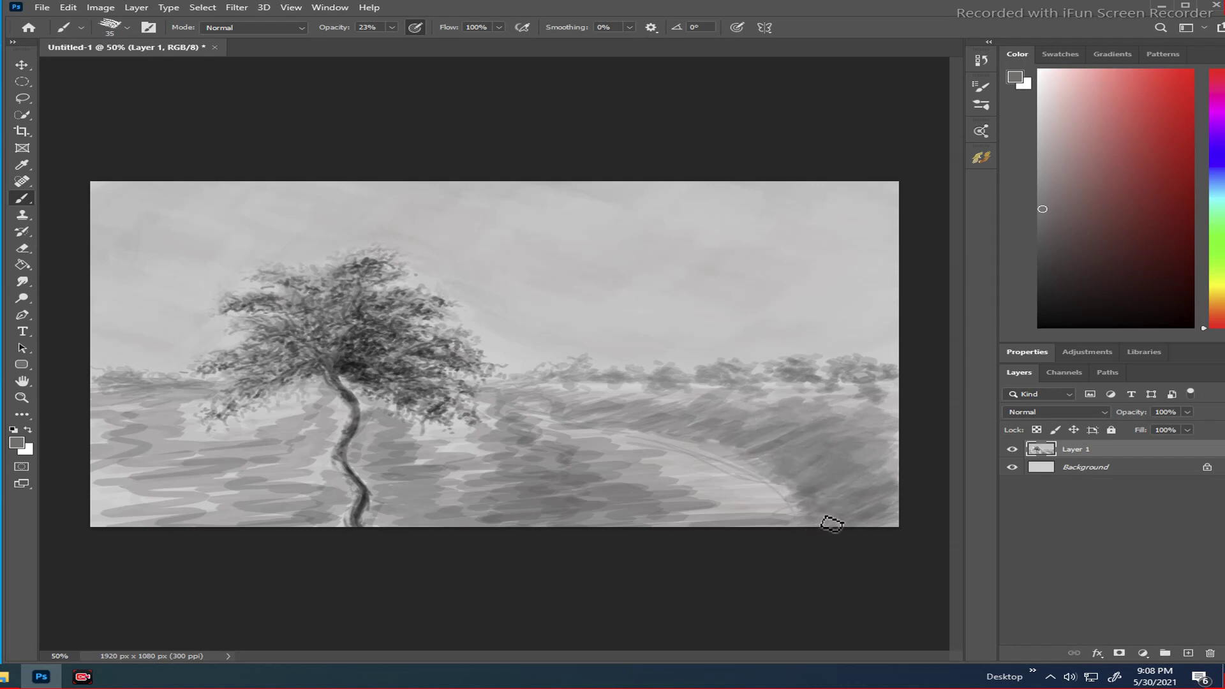
alt+click(657, 485)
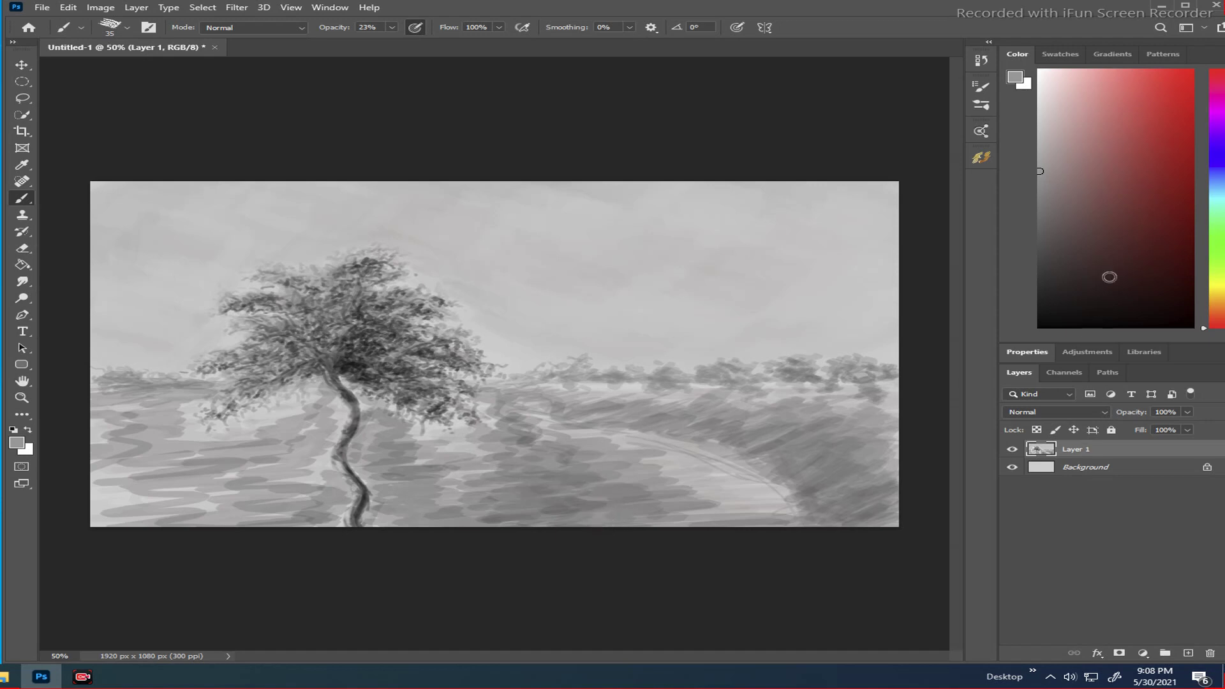
click(1046, 227)
mouse_move(471, 495)
mouse_down()
mouse_move(631, 491)
mouse_move(603, 478)
mouse_move(540, 485)
mouse_move(598, 462)
mouse_move(509, 467)
mouse_move(566, 447)
mouse_move(486, 426)
mouse_move(494, 411)
mouse_move(547, 459)
mouse_move(463, 490)
mouse_move(540, 482)
mouse_move(449, 525)
mouse_move(576, 524)
mouse_move(554, 541)
mouse_move(703, 523)
mouse_move(689, 529)
mouse_move(717, 510)
mouse_move(632, 509)
mouse_move(616, 496)
mouse_move(668, 479)
mouse_move(596, 473)
mouse_up()
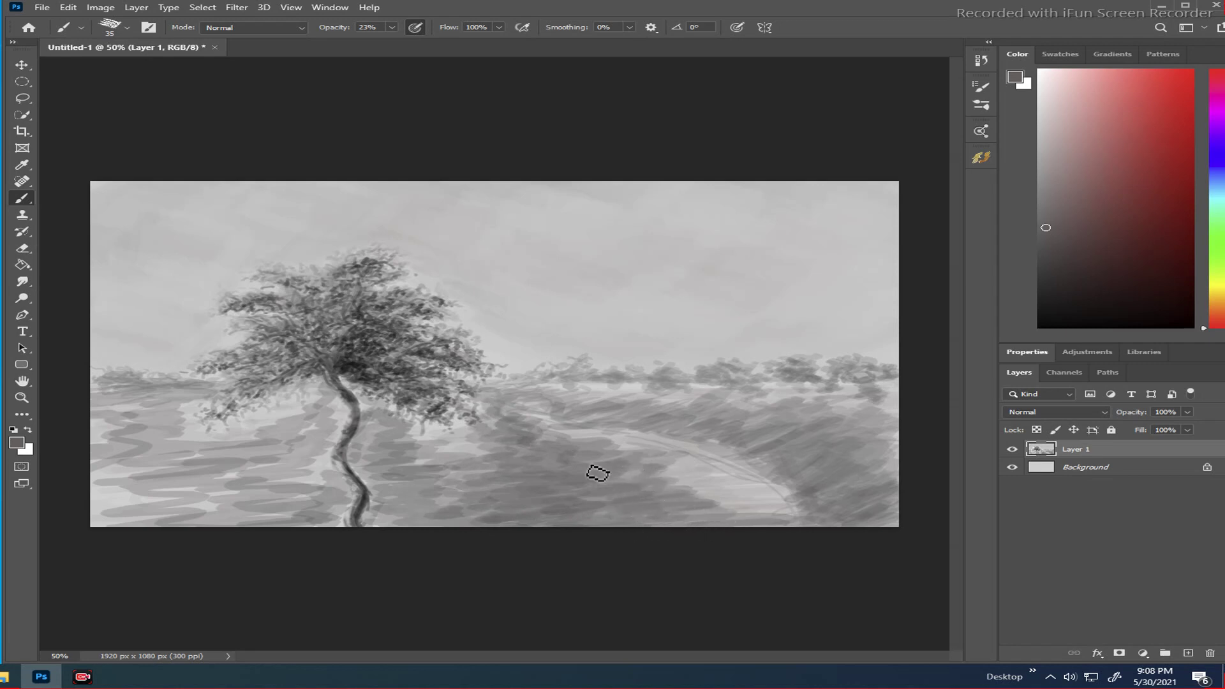
alt+click(706, 498)
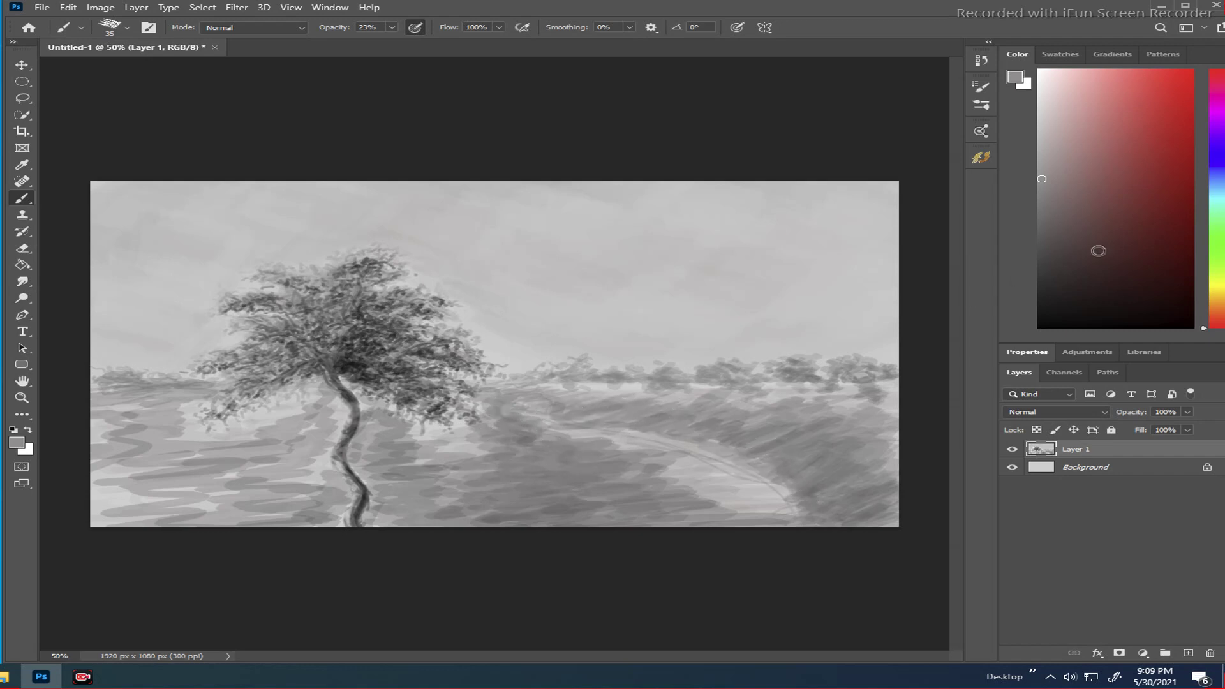
- Shade the slope beyond the path with darker gray diagonal strokes, deepening its lower right area
click(1040, 277)
mouse_move(823, 469)
mouse_down()
mouse_move(871, 485)
mouse_move(842, 508)
mouse_move(883, 501)
mouse_move(840, 529)
mouse_move(875, 515)
mouse_move(870, 527)
mouse_move(853, 448)
mouse_move(877, 486)
mouse_move(872, 472)
mouse_move(837, 467)
mouse_move(821, 469)
mouse_move(815, 490)
mouse_move(869, 455)
mouse_move(808, 466)
mouse_move(834, 445)
mouse_move(794, 445)
mouse_move(838, 430)
mouse_move(849, 440)
mouse_move(873, 420)
mouse_move(841, 430)
mouse_move(893, 435)
mouse_move(878, 449)
mouse_move(893, 458)
mouse_move(886, 501)
mouse_move(884, 457)
mouse_move(877, 485)
mouse_move(899, 523)
mouse_move(843, 517)
mouse_move(902, 499)
mouse_move(863, 527)
mouse_move(884, 497)
mouse_move(836, 493)
mouse_move(868, 456)
mouse_move(805, 453)
mouse_move(812, 435)
mouse_move(757, 445)
mouse_move(766, 429)
mouse_move(672, 449)
mouse_move(774, 456)
mouse_move(713, 439)
mouse_move(793, 475)
mouse_move(822, 511)
mouse_move(856, 460)
mouse_up()
alt+click(846, 451)
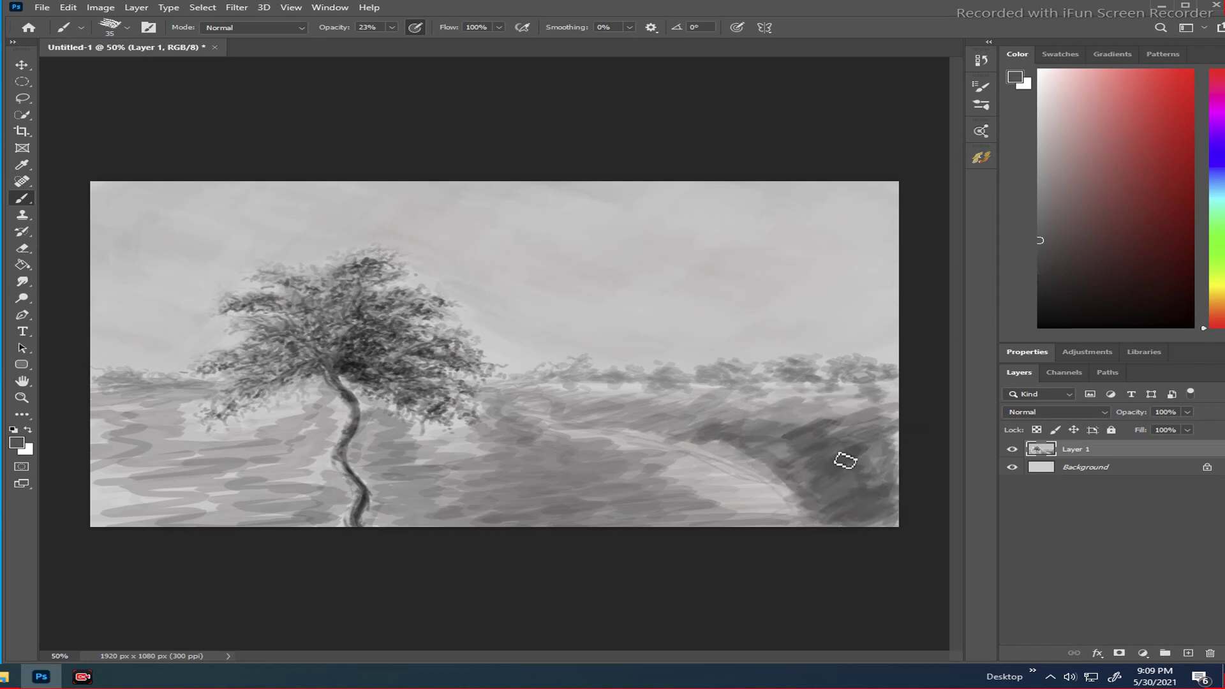
mouse_move(808, 446)
mouse_down()
mouse_move(897, 413)
mouse_move(784, 441)
mouse_move(818, 439)
mouse_move(863, 403)
mouse_move(839, 402)
mouse_move(766, 455)
mouse_up()
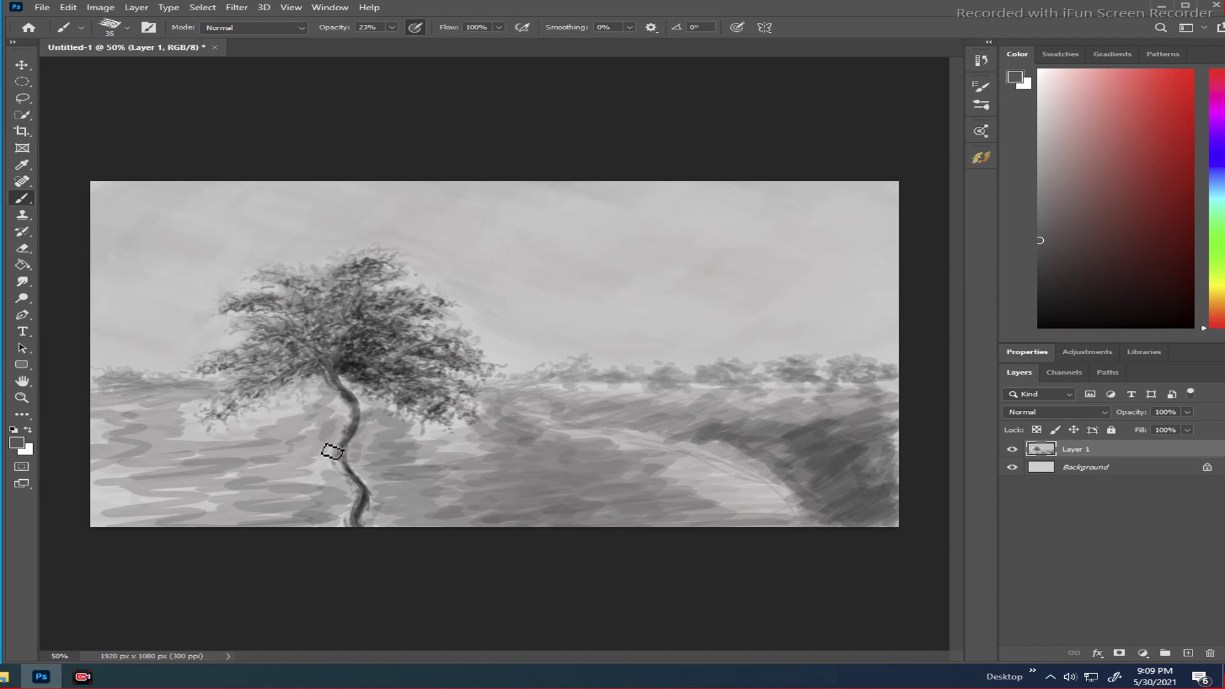
- Shade the ground beside the upper trunk in gray and add near-black strokes right of the trunk's base at 23% opacity
mouse_move(316, 428)
mouse_down()
mouse_move(307, 419)
mouse_move(337, 411)
mouse_move(346, 427)
mouse_up()
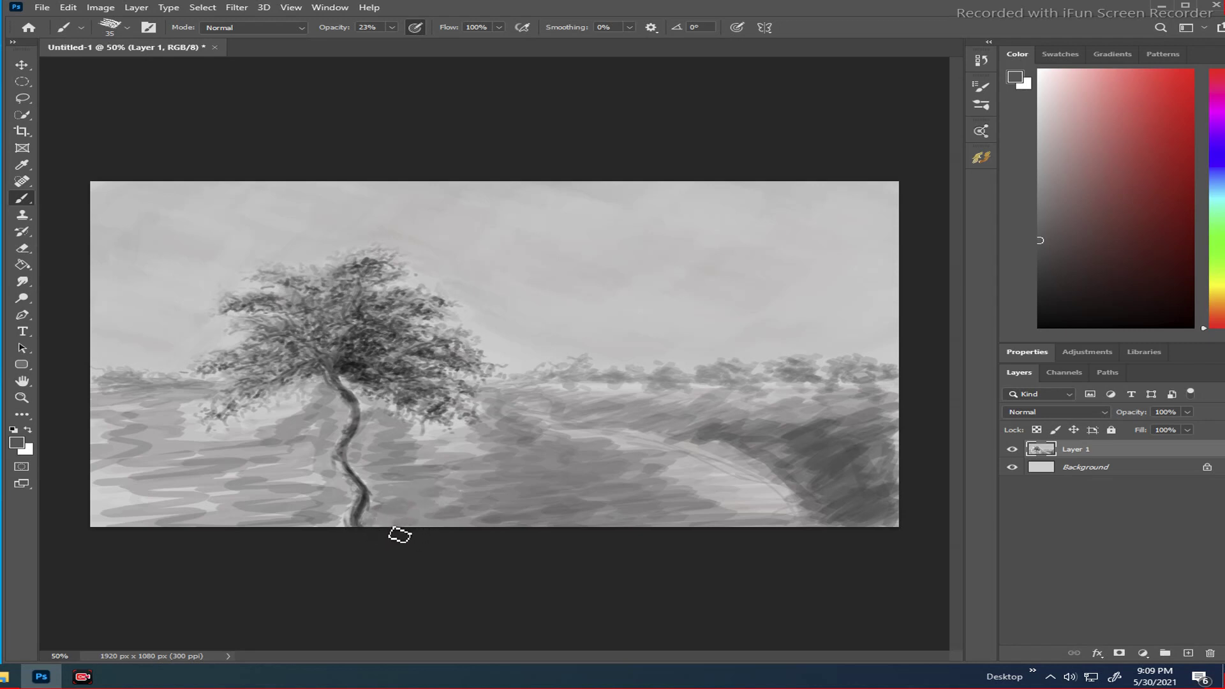
click(1039, 310)
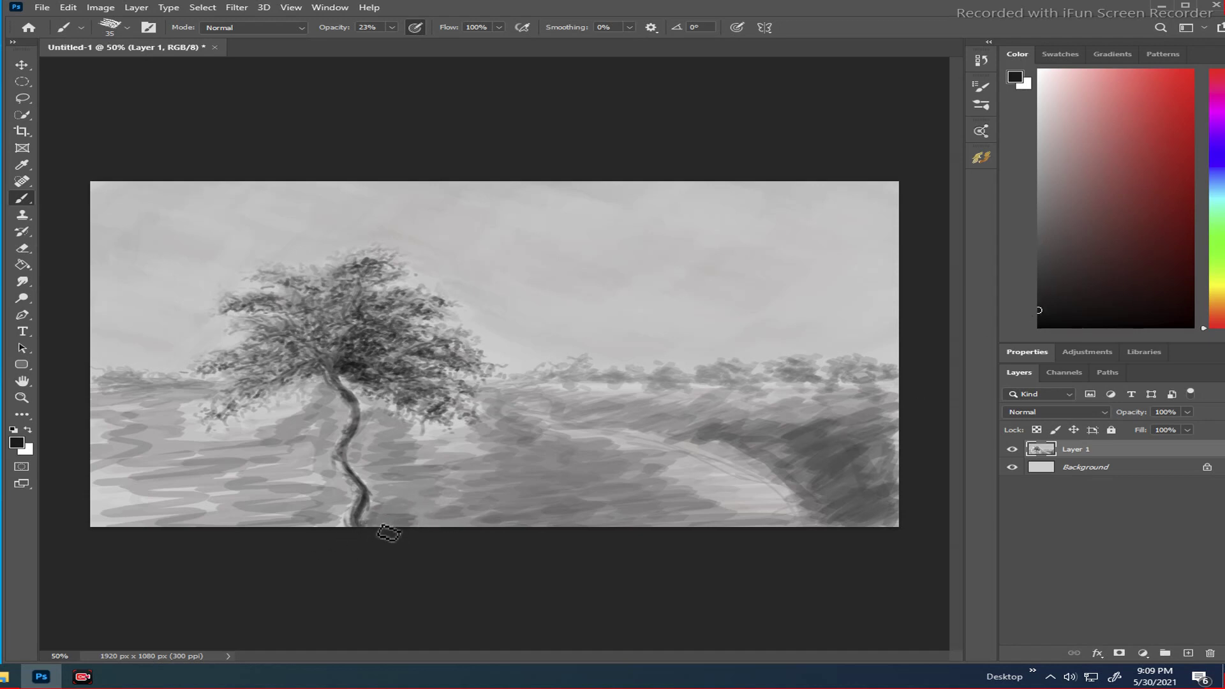
mouse_move(373, 533)
mouse_down()
mouse_move(454, 530)
mouse_move(395, 521)
mouse_move(409, 504)
mouse_move(393, 503)
mouse_move(425, 493)
mouse_move(397, 493)
mouse_move(424, 480)
mouse_move(405, 469)
mouse_move(425, 446)
mouse_move(399, 446)
mouse_move(405, 436)
mouse_move(421, 514)
mouse_move(459, 527)
mouse_move(434, 536)
mouse_move(511, 532)
mouse_move(494, 519)
mouse_move(508, 515)
mouse_move(443, 517)
mouse_move(459, 496)
mouse_move(419, 486)
mouse_move(508, 472)
mouse_move(464, 467)
mouse_move(483, 458)
mouse_move(459, 488)
mouse_move(515, 490)
mouse_move(414, 514)
mouse_move(460, 523)
mouse_move(391, 520)
mouse_move(413, 516)
mouse_move(383, 528)
mouse_up()
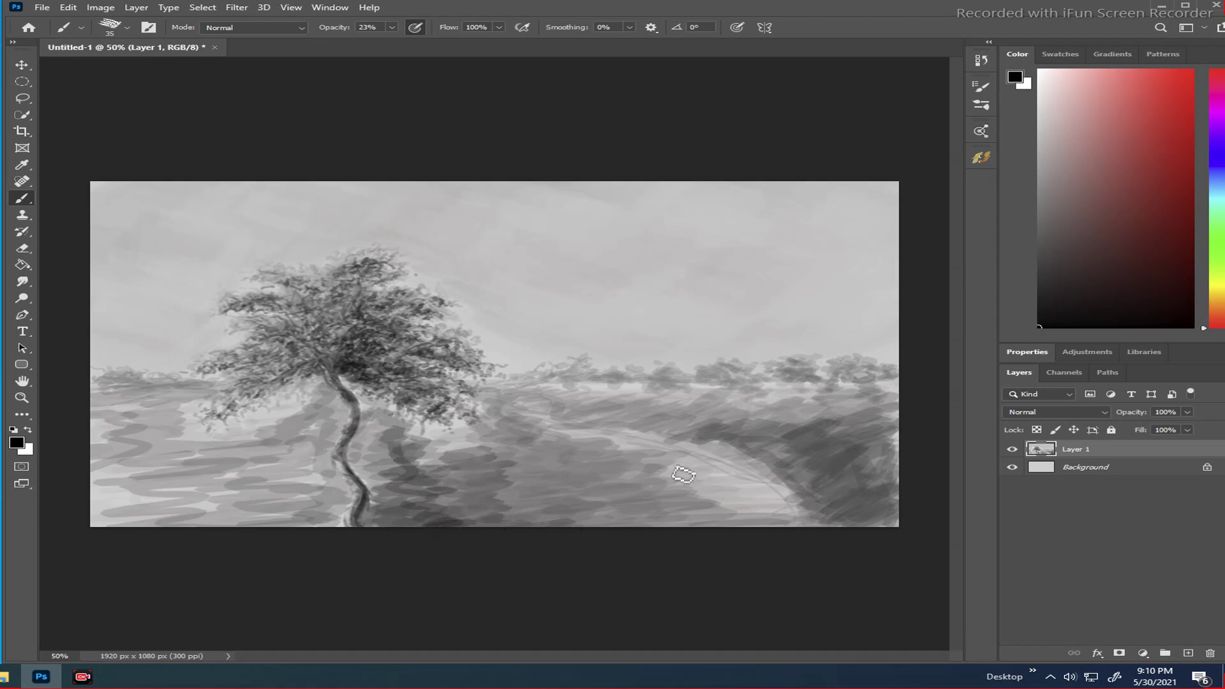
- Darken the ground left of the trunk with black horizontal strokes at 23% opacity, continuing toward the left edge
click(392, 28)
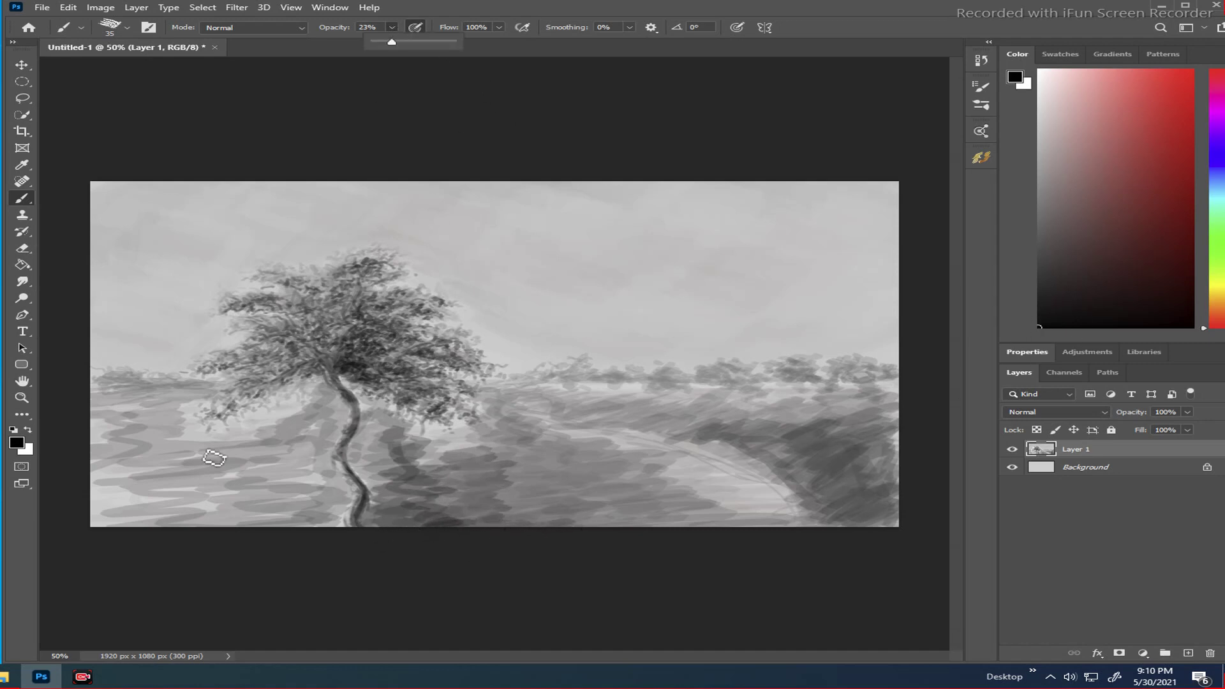
click(277, 539)
mouse_move(321, 536)
mouse_down()
mouse_move(342, 515)
mouse_move(297, 524)
mouse_move(306, 537)
mouse_move(332, 533)
mouse_move(339, 506)
mouse_move(352, 505)
mouse_move(330, 503)
mouse_move(350, 499)
mouse_move(328, 499)
mouse_move(350, 493)
mouse_move(339, 490)
mouse_move(399, 492)
mouse_move(367, 472)
mouse_move(378, 524)
mouse_move(392, 501)
mouse_move(428, 500)
mouse_move(395, 508)
mouse_move(449, 534)
mouse_move(397, 472)
mouse_move(289, 497)
mouse_move(355, 496)
mouse_move(327, 508)
mouse_move(353, 509)
mouse_move(326, 517)
mouse_move(338, 530)
mouse_move(350, 509)
mouse_move(333, 527)
mouse_move(319, 492)
mouse_move(342, 485)
mouse_move(333, 480)
mouse_move(253, 491)
mouse_up()
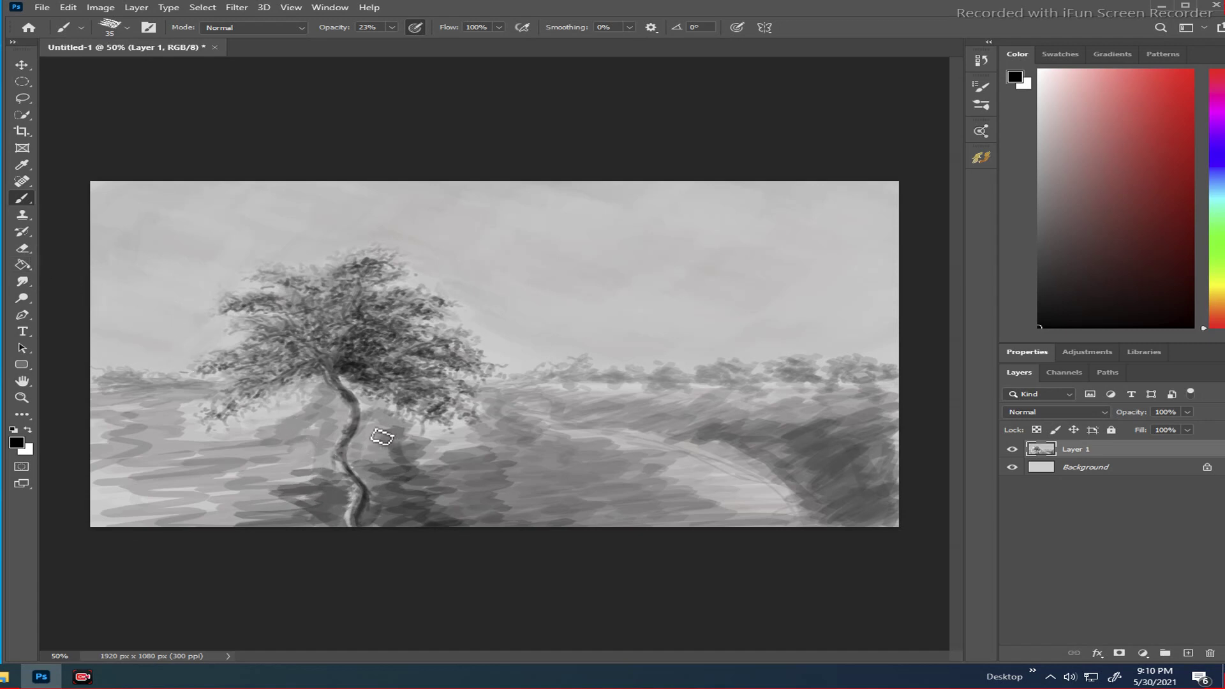
mouse_move(382, 437)
mouse_down()
mouse_move(360, 468)
mouse_move(386, 444)
mouse_move(381, 452)
mouse_move(431, 436)
mouse_move(413, 437)
mouse_move(461, 445)
mouse_move(318, 435)
mouse_move(324, 445)
mouse_move(345, 434)
mouse_move(329, 464)
mouse_move(351, 502)
mouse_move(336, 471)
mouse_move(346, 499)
mouse_move(325, 517)
mouse_move(344, 505)
mouse_move(333, 535)
mouse_move(284, 519)
mouse_move(315, 497)
mouse_move(274, 496)
mouse_move(293, 478)
mouse_move(315, 487)
mouse_move(305, 466)
mouse_move(339, 437)
mouse_move(209, 447)
mouse_move(262, 455)
mouse_move(164, 455)
mouse_move(243, 471)
mouse_move(148, 468)
mouse_move(314, 471)
mouse_move(271, 468)
mouse_move(281, 510)
mouse_move(231, 541)
mouse_move(140, 523)
mouse_move(309, 463)
mouse_move(324, 429)
mouse_move(349, 423)
mouse_move(319, 399)
mouse_move(297, 409)
mouse_move(333, 411)
mouse_move(334, 426)
mouse_move(268, 418)
mouse_move(310, 403)
mouse_move(236, 435)
mouse_move(137, 446)
mouse_up()
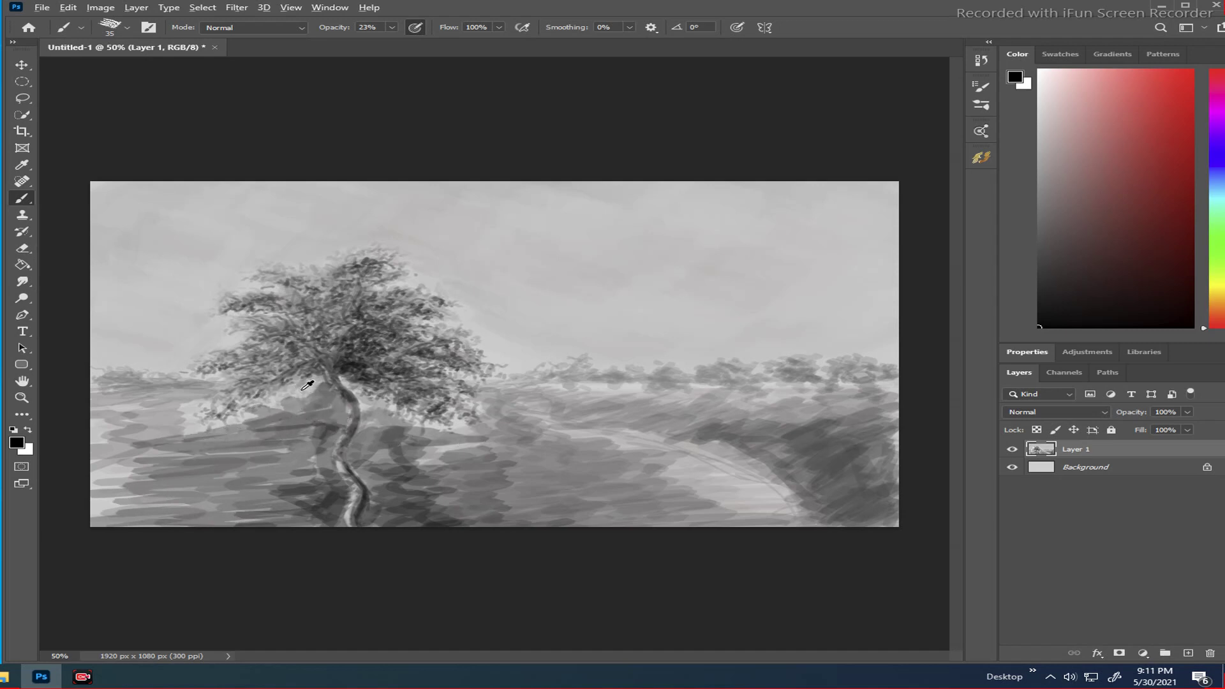
- Deepen the foreground around the trunk with dark strokes, lowering the brush opacity to 13% for softer black shading
alt+click(294, 396)
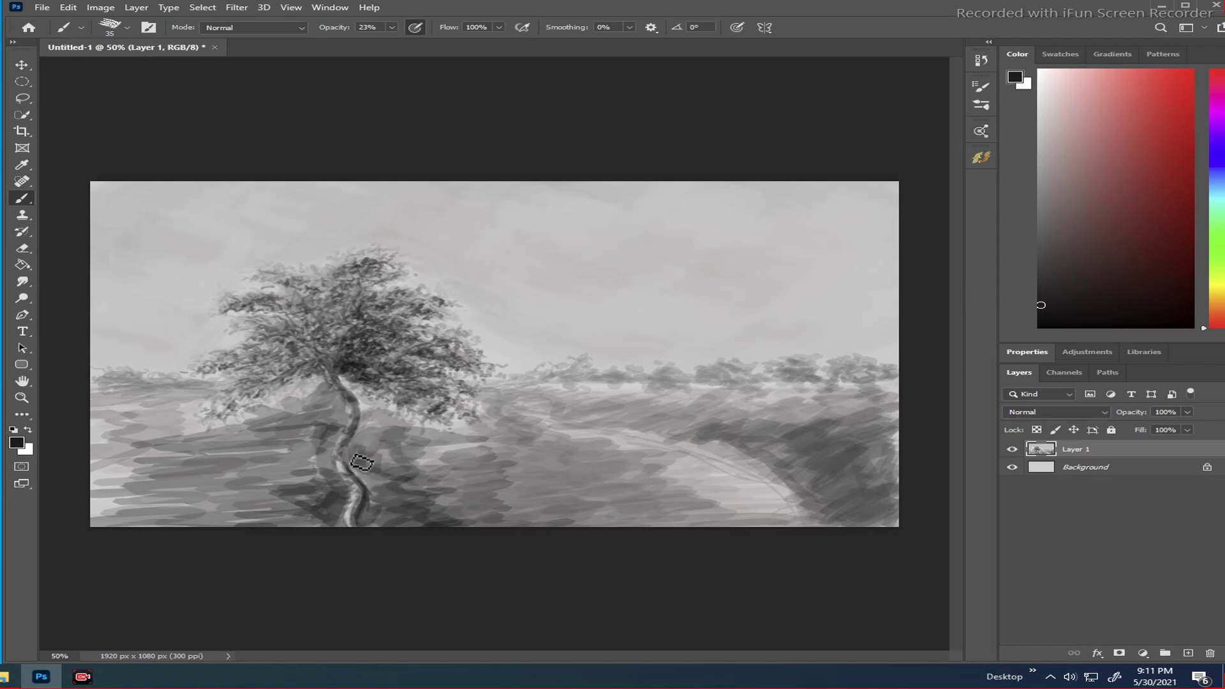
mouse_move(362, 463)
mouse_down()
mouse_move(423, 469)
mouse_move(390, 452)
mouse_move(396, 436)
mouse_move(475, 460)
mouse_move(421, 477)
mouse_move(513, 473)
mouse_move(481, 464)
mouse_move(528, 445)
mouse_move(481, 446)
mouse_move(508, 431)
mouse_move(467, 443)
mouse_move(534, 451)
mouse_move(458, 494)
mouse_move(511, 502)
mouse_move(470, 526)
mouse_move(599, 506)
mouse_move(521, 533)
mouse_move(602, 522)
mouse_move(547, 524)
mouse_move(618, 501)
mouse_move(548, 472)
mouse_move(576, 457)
mouse_move(396, 479)
mouse_up()
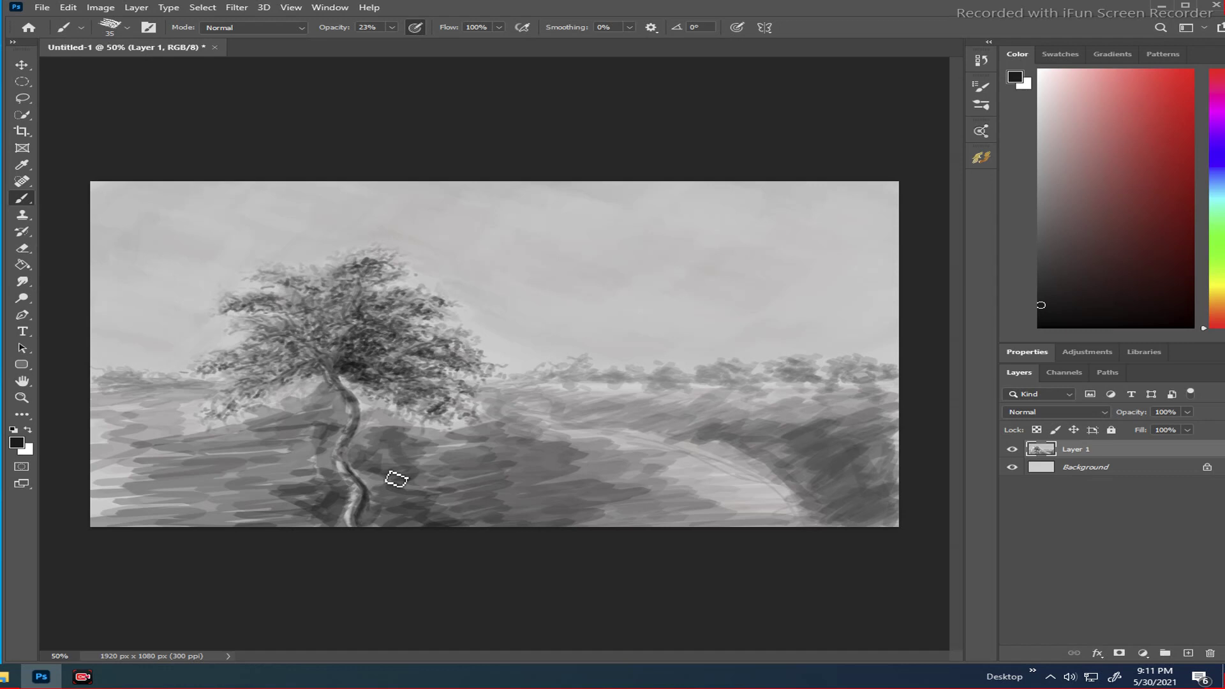
click(1035, 219)
click(393, 27)
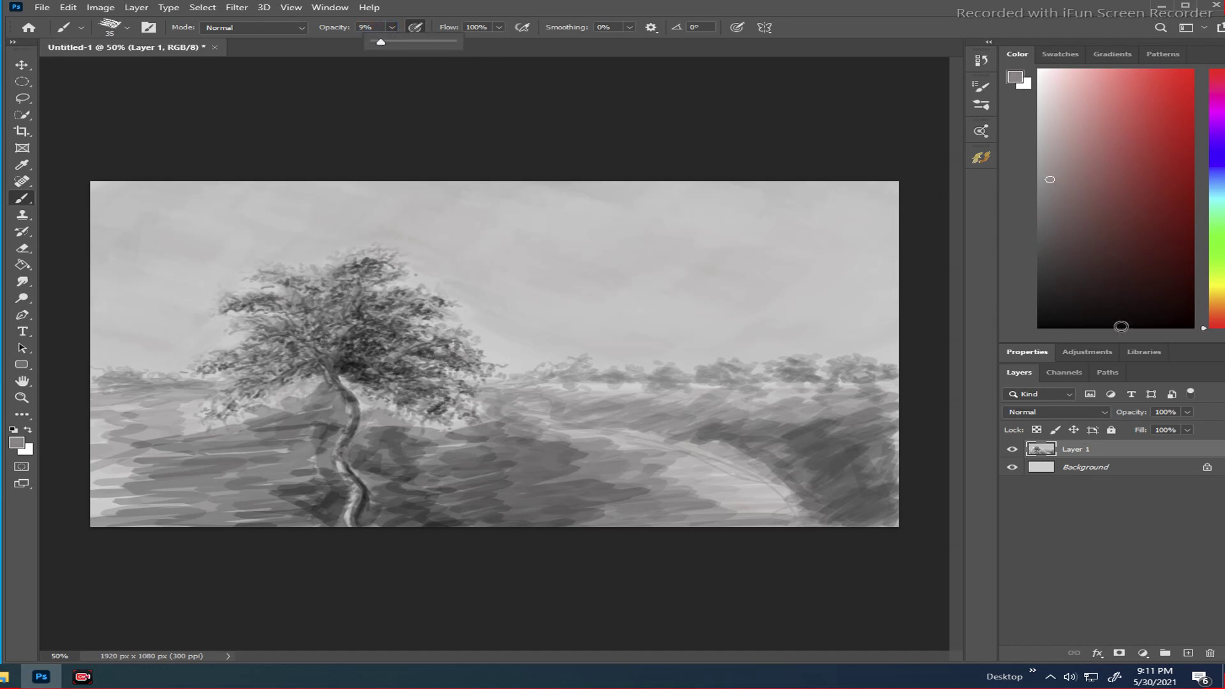
click(1031, 282)
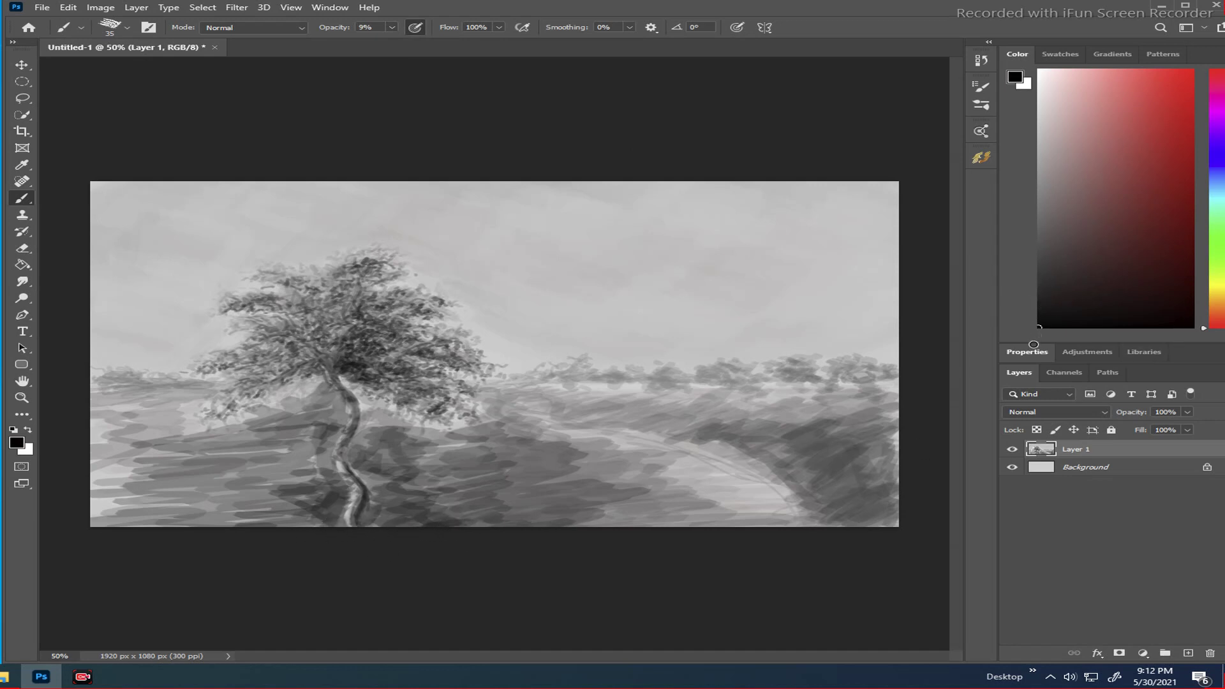
click(392, 29)
click(296, 533)
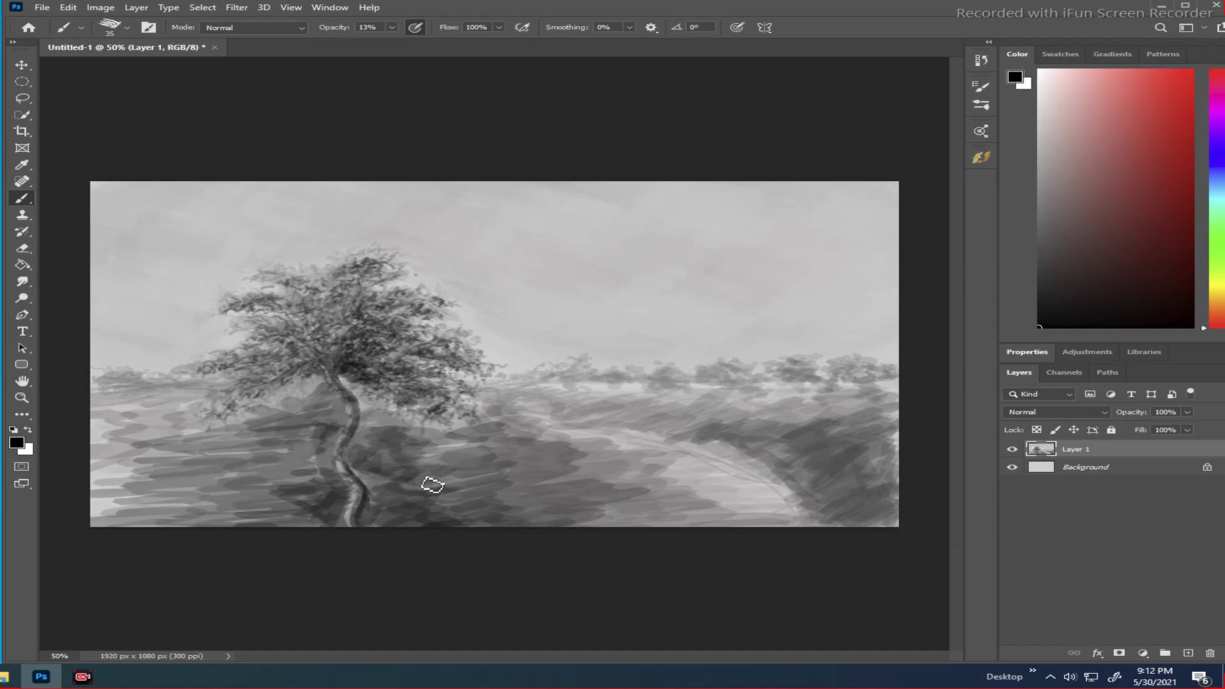
- Raise the brush opacity to 30% and paint a near-black shadow on the ground right of the trunk, below the crown
alt+click(390, 456)
click(392, 28)
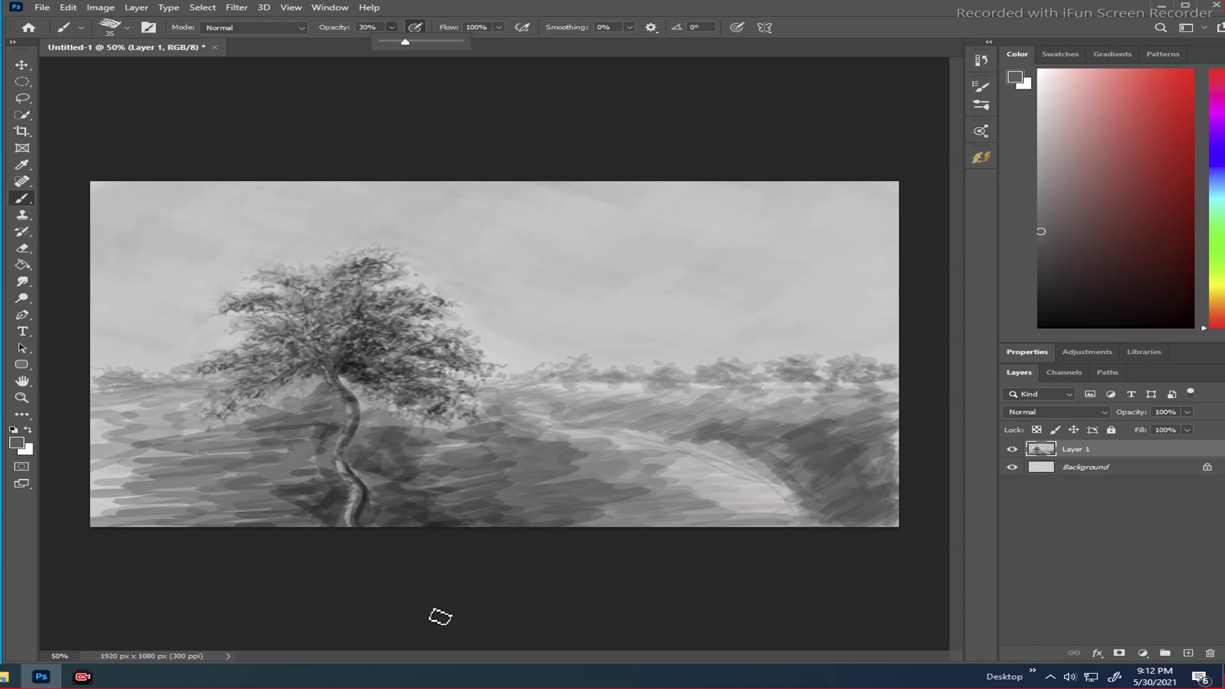
alt+click(356, 478)
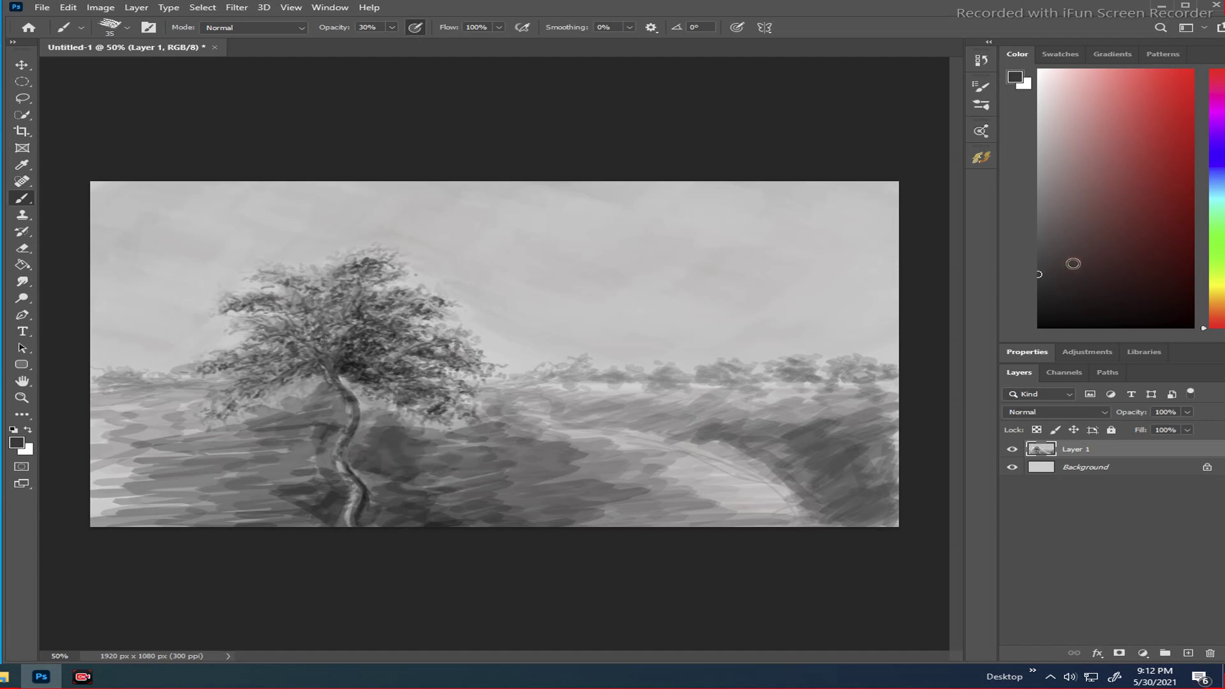
drag(1039, 274, 1029, 328)
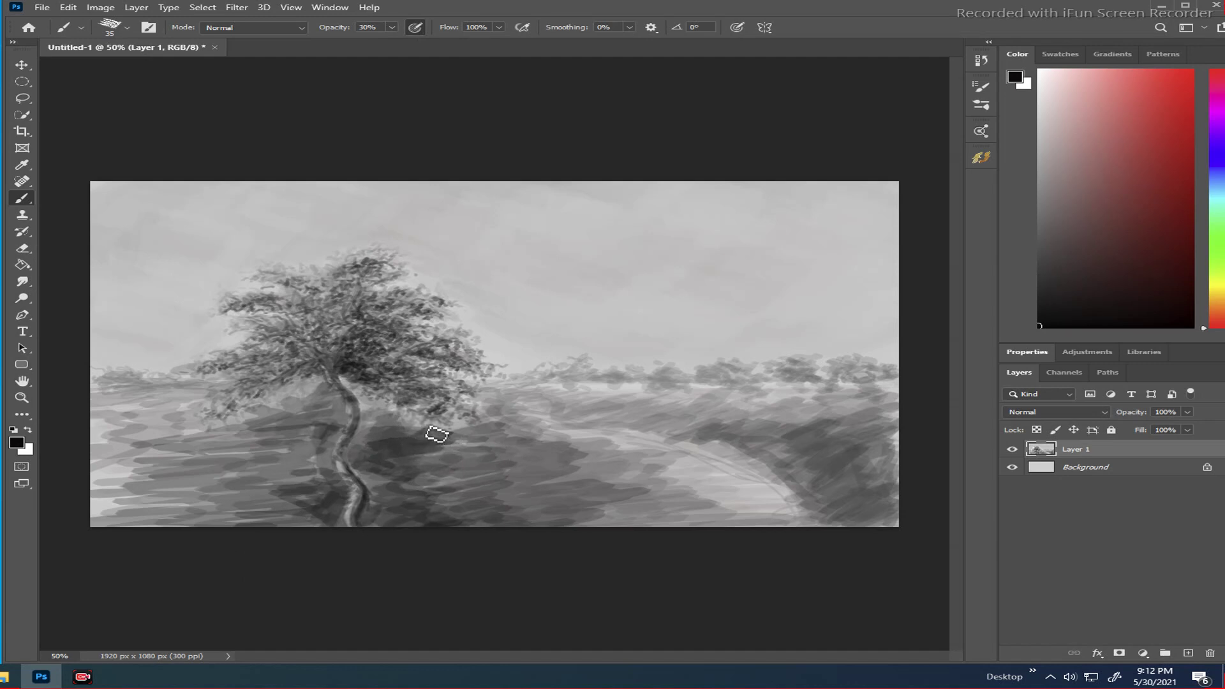
mouse_move(437, 435)
mouse_down()
mouse_move(467, 445)
mouse_move(419, 463)
mouse_move(493, 464)
mouse_move(463, 469)
mouse_move(455, 493)
mouse_move(417, 496)
mouse_move(497, 497)
mouse_move(441, 517)
mouse_move(508, 512)
mouse_move(473, 527)
mouse_move(384, 526)
mouse_move(551, 526)
mouse_move(530, 540)
mouse_move(554, 524)
mouse_move(501, 523)
mouse_move(545, 515)
mouse_move(511, 505)
mouse_move(543, 488)
mouse_move(510, 484)
mouse_move(545, 463)
mouse_move(505, 460)
mouse_move(513, 445)
mouse_move(489, 454)
mouse_move(511, 492)
mouse_move(574, 508)
mouse_move(563, 542)
mouse_move(596, 556)
mouse_move(512, 527)
mouse_up()
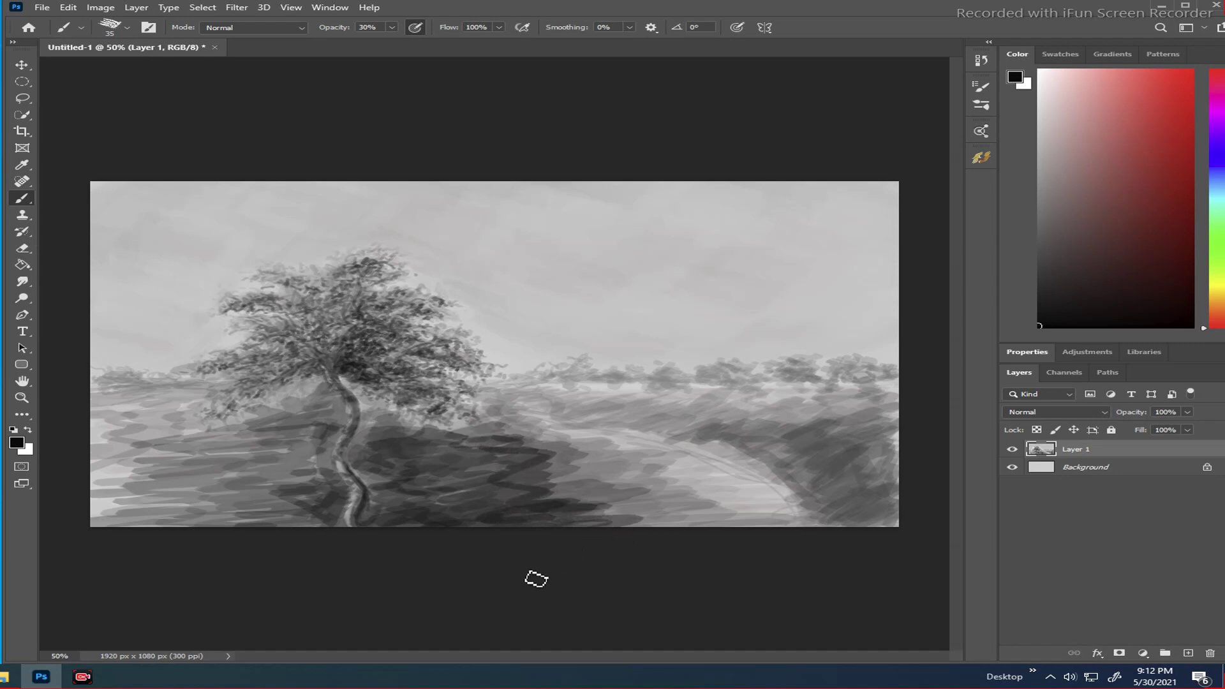
- Blend the dark foreground patches on both sides of the trunk with medium gray strokes at 30% opacity
click(1040, 241)
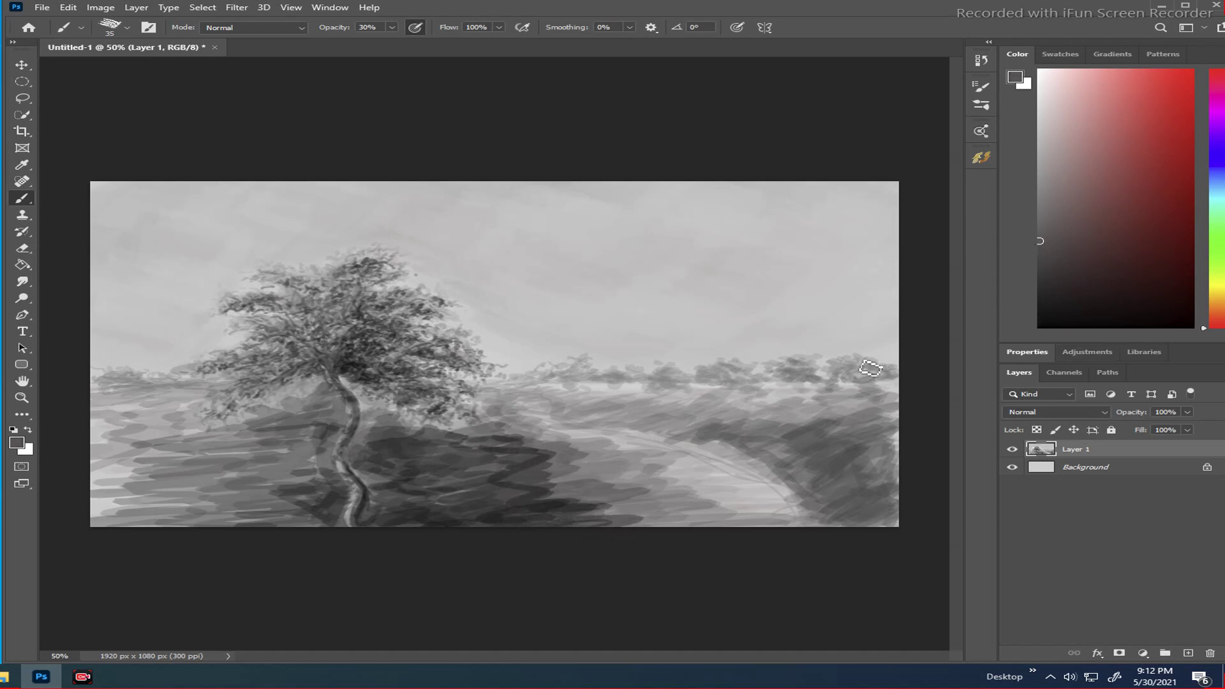
alt+click(476, 491)
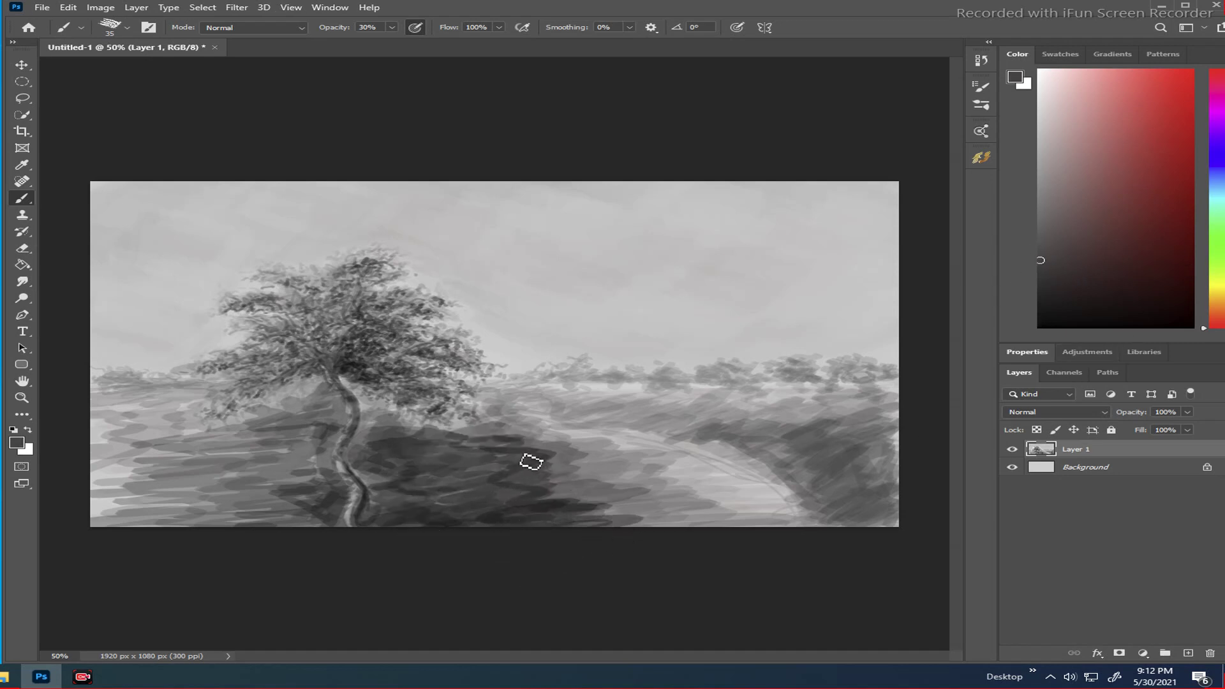
click(1048, 191)
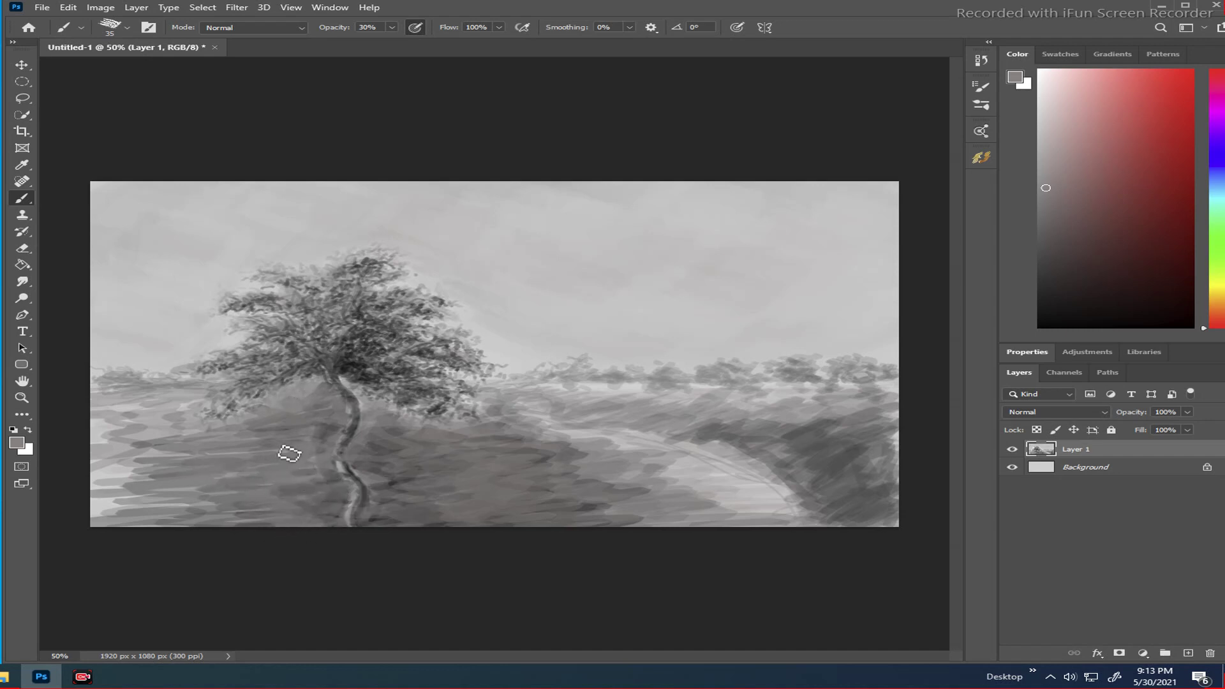
mouse_move(192, 446)
mouse_down()
mouse_move(130, 485)
mouse_move(176, 487)
mouse_move(168, 498)
mouse_move(100, 479)
mouse_move(199, 508)
mouse_up()
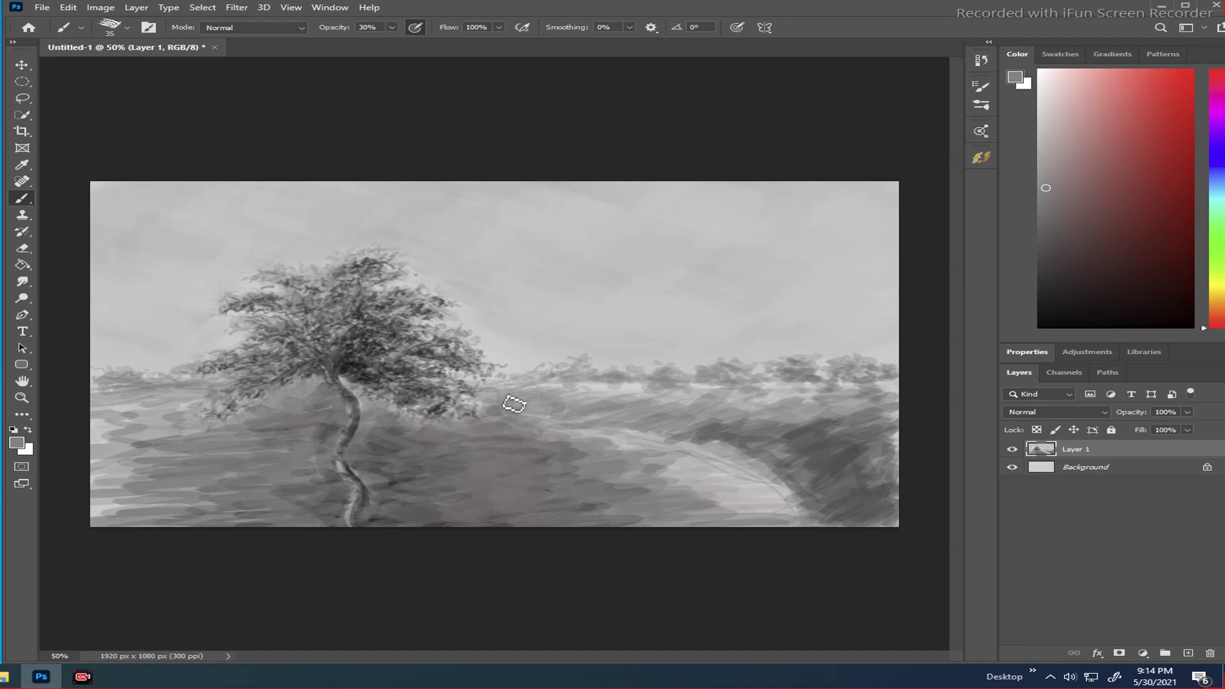
mouse_move(514, 404)
mouse_down()
mouse_move(480, 395)
mouse_move(531, 404)
mouse_move(484, 424)
mouse_up()
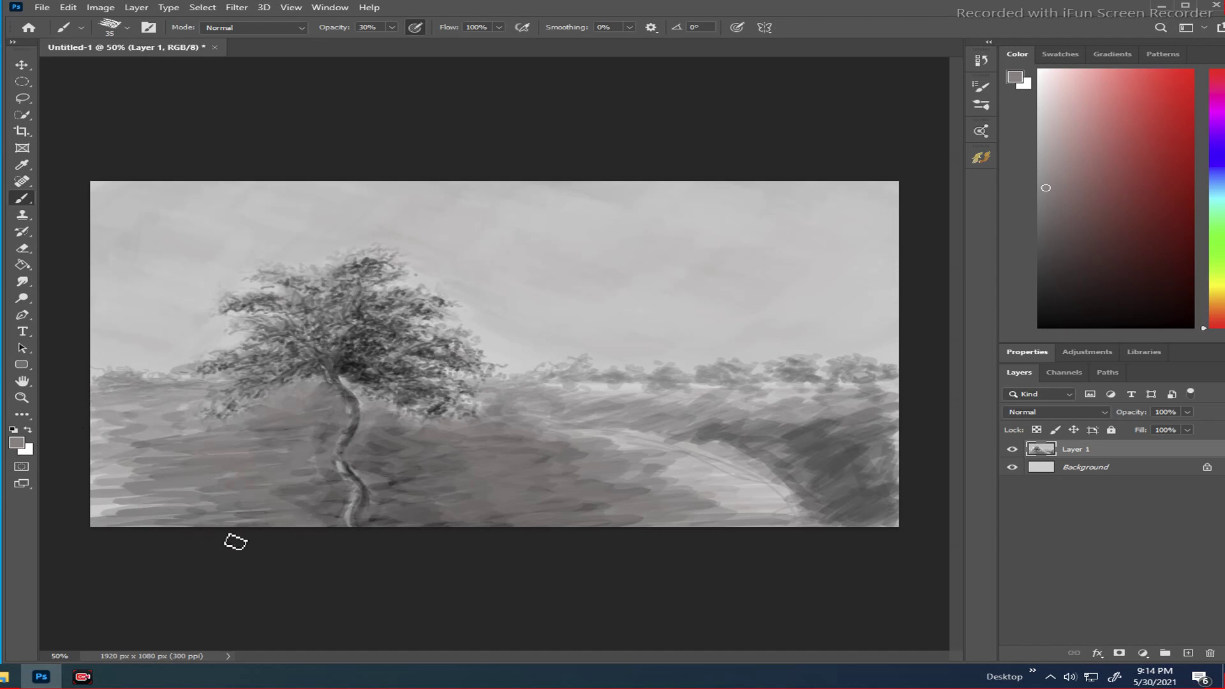
drag(355, 506, 288, 480)
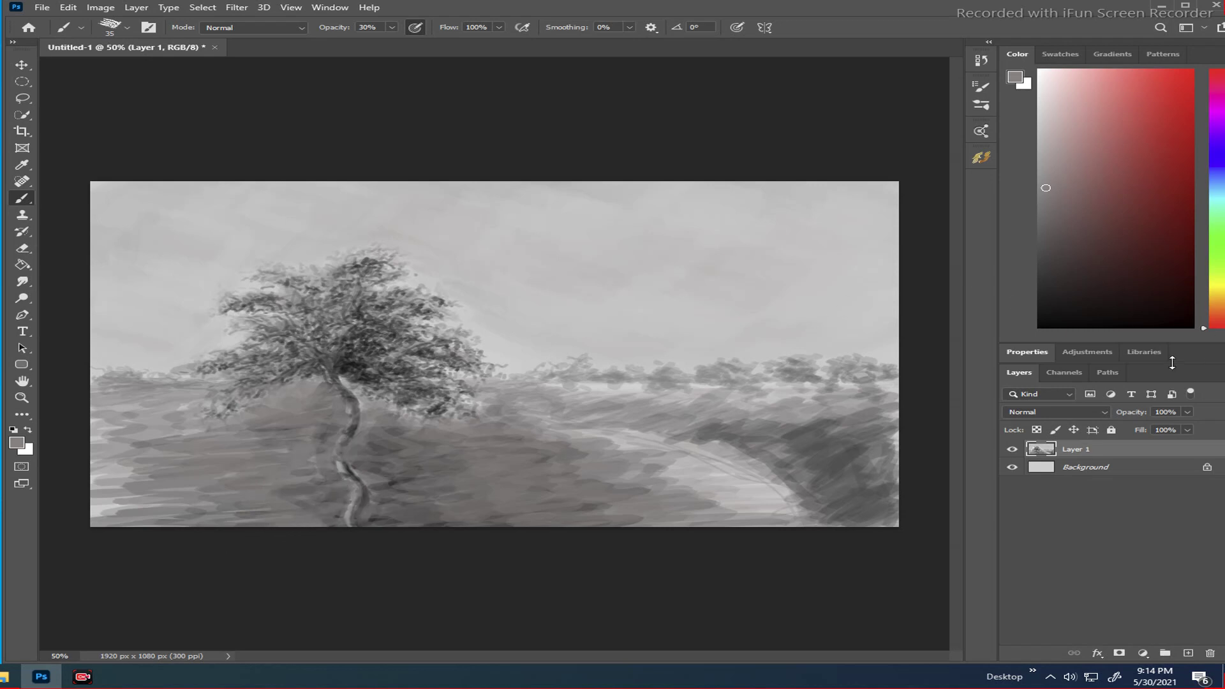
- Redefine the trunk from crown to base with near-black strokes, using a 9 px brush at 38% opacity
drag(1062, 250, 1046, 279)
key(bracketleft)
key(bracketleft)
key(bracketleft)
key(bracketleft)
key(bracketleft)
key(bracketleft)
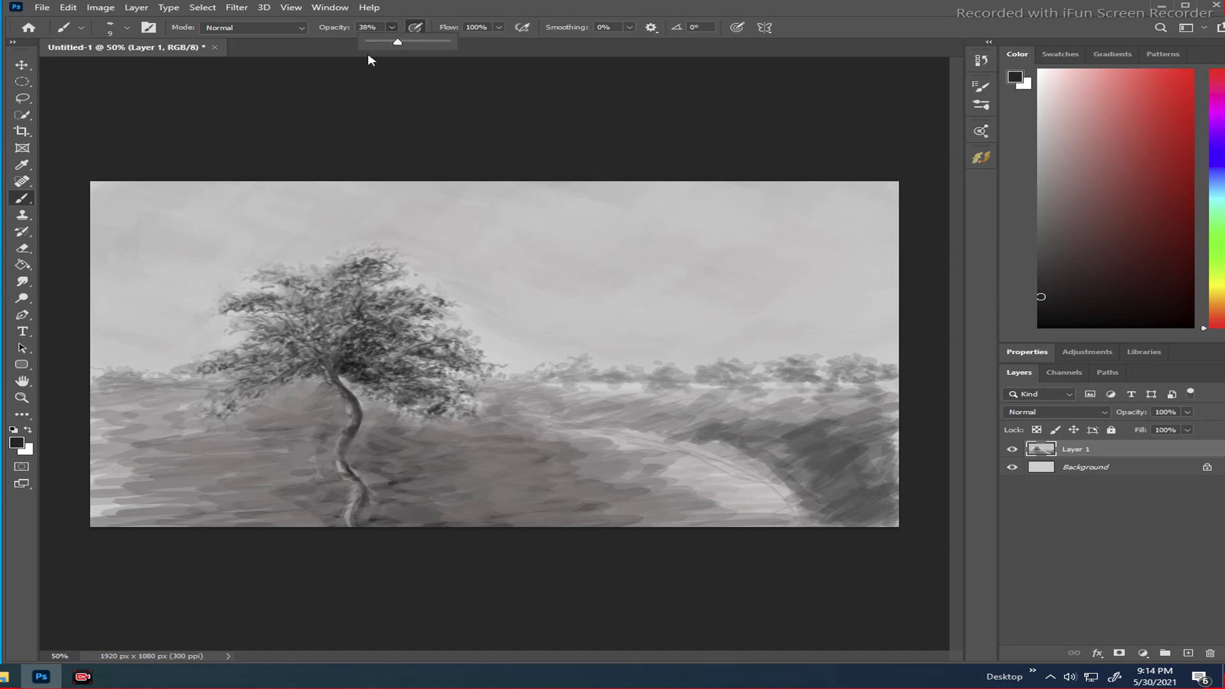
click(351, 393)
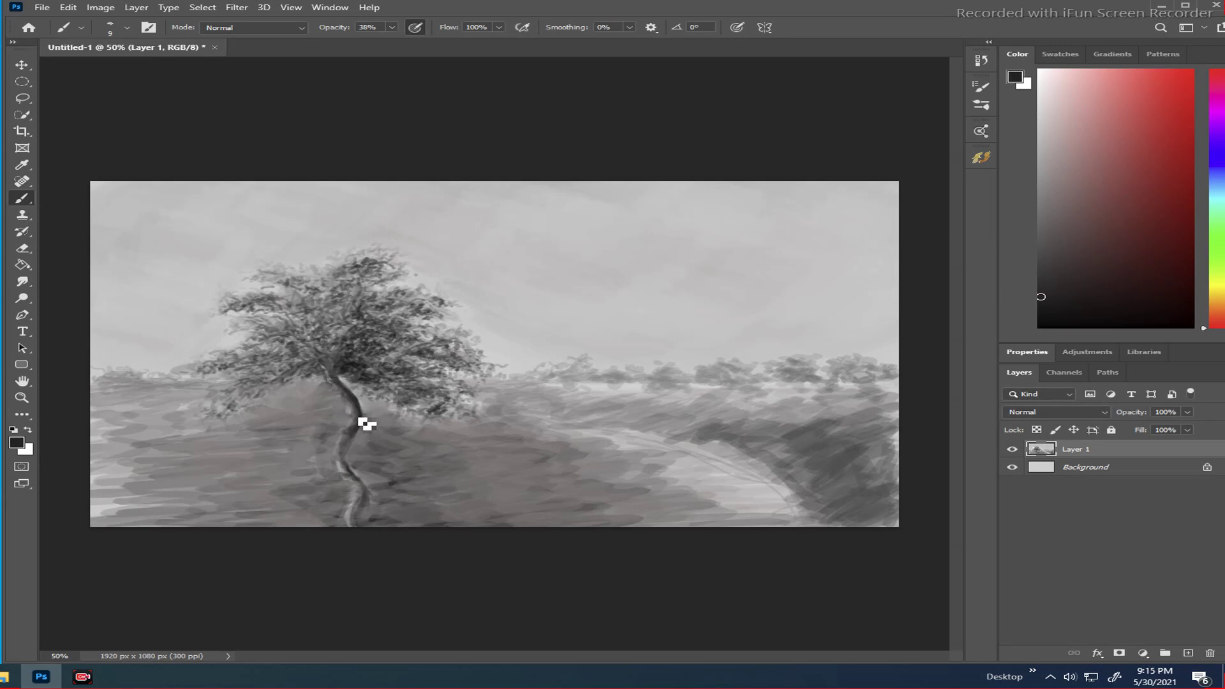
mouse_move(367, 424)
mouse_down()
mouse_move(359, 407)
mouse_move(385, 430)
mouse_move(363, 432)
mouse_move(360, 455)
mouse_up()
mouse_move(356, 469)
mouse_down()
mouse_move(358, 475)
mouse_move(374, 505)
mouse_move(362, 483)
mouse_move(367, 515)
mouse_move(364, 482)
mouse_move(369, 536)
mouse_move(359, 480)
mouse_move(374, 511)
mouse_move(359, 482)
mouse_move(362, 536)
mouse_up()
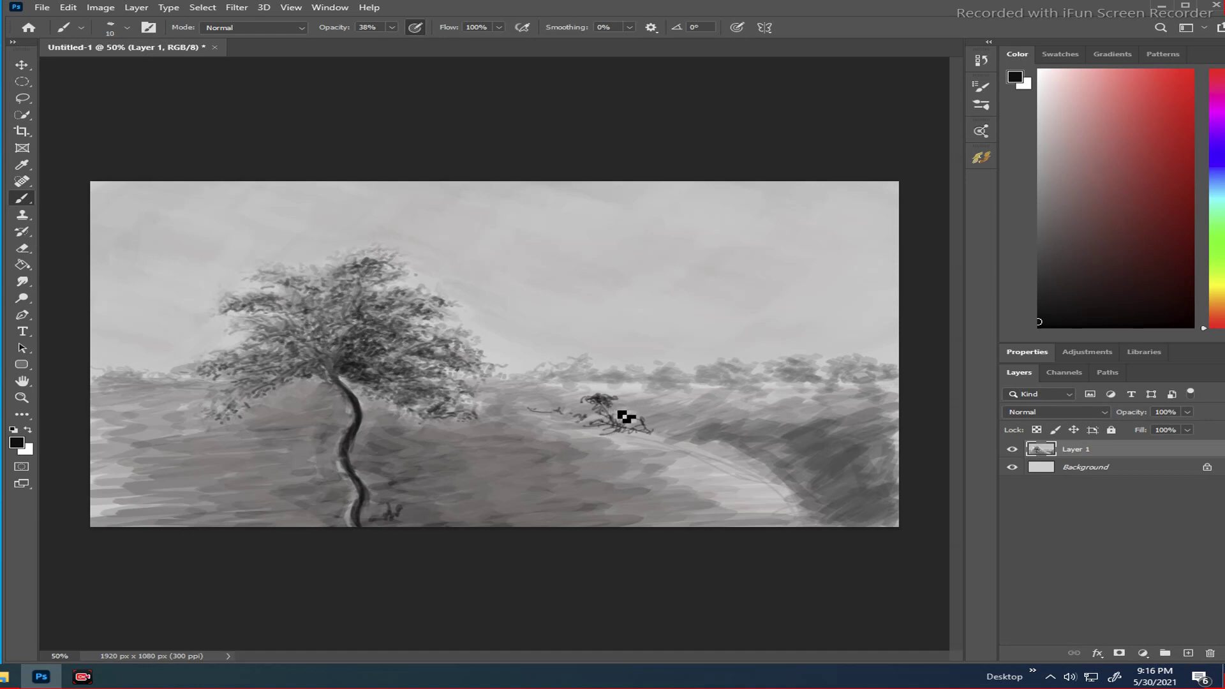
- Scribble a dark bush beside the path's far bend, and add a small tuft farther down the slope with a 6 px brush
drag(634, 424, 634, 430)
mouse_move(635, 422)
mouse_down()
mouse_move(661, 434)
mouse_move(624, 416)
mouse_move(646, 429)
mouse_move(657, 412)
mouse_up()
key(bracketleft)
key(bracketleft)
key(bracketleft)
drag(753, 461, 736, 456)
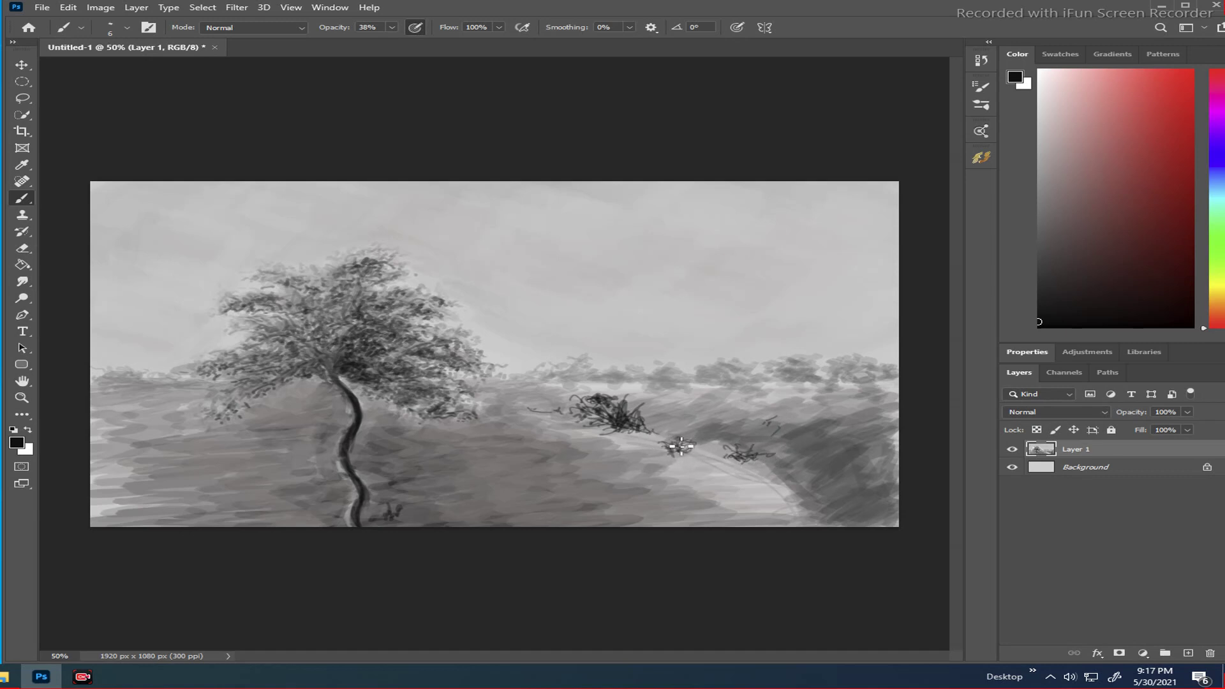
- Add a small tuft on the path's edge and a clump of tall, fanned grass blades at the slope's lower end
drag(681, 446, 696, 448)
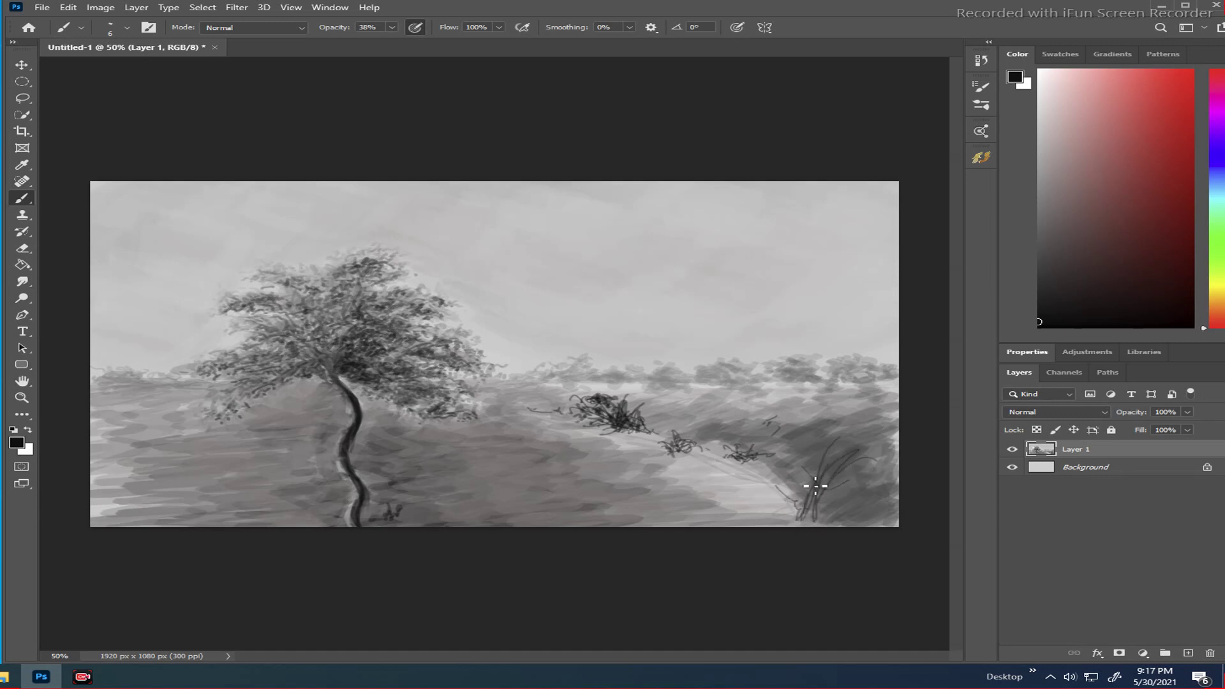
mouse_move(760, 504)
mouse_down()
mouse_move(811, 523)
mouse_move(811, 512)
mouse_move(814, 533)
mouse_move(862, 456)
mouse_move(825, 524)
mouse_move(905, 468)
mouse_move(836, 519)
mouse_move(751, 469)
mouse_move(817, 514)
mouse_up()
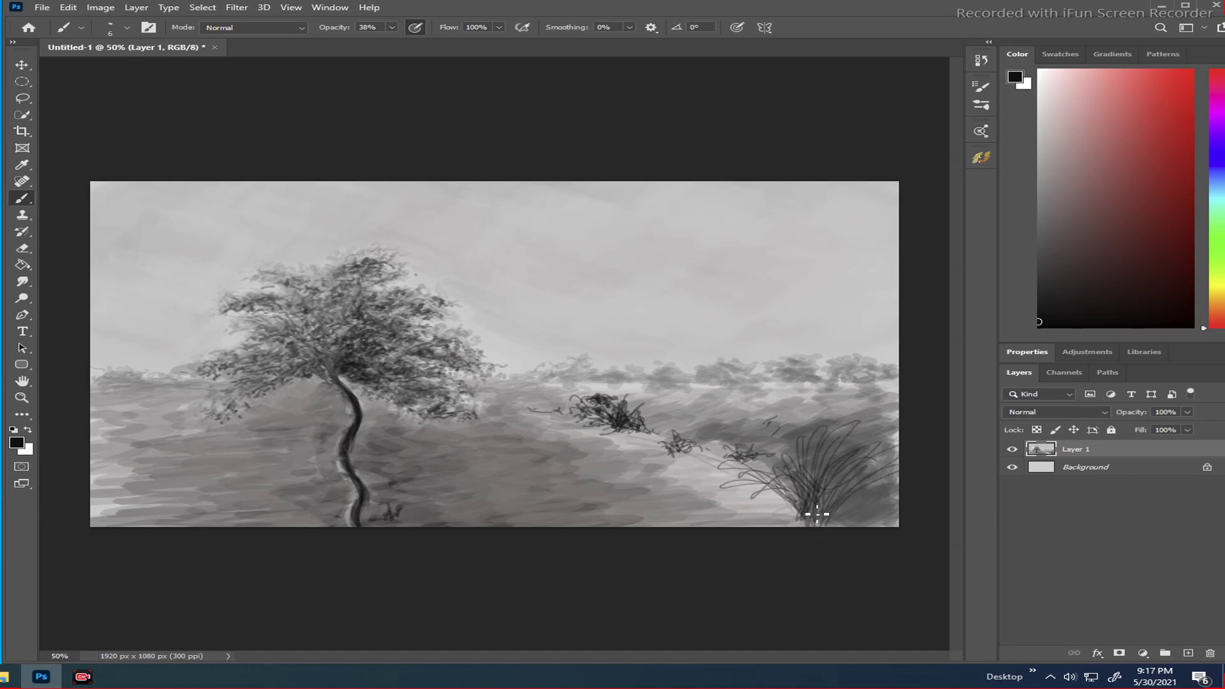
- Fill the tall grass clump with broad near-black strokes using a 30 px textured brush, and break them up with lighter gray strokes
drag(811, 458, 852, 455)
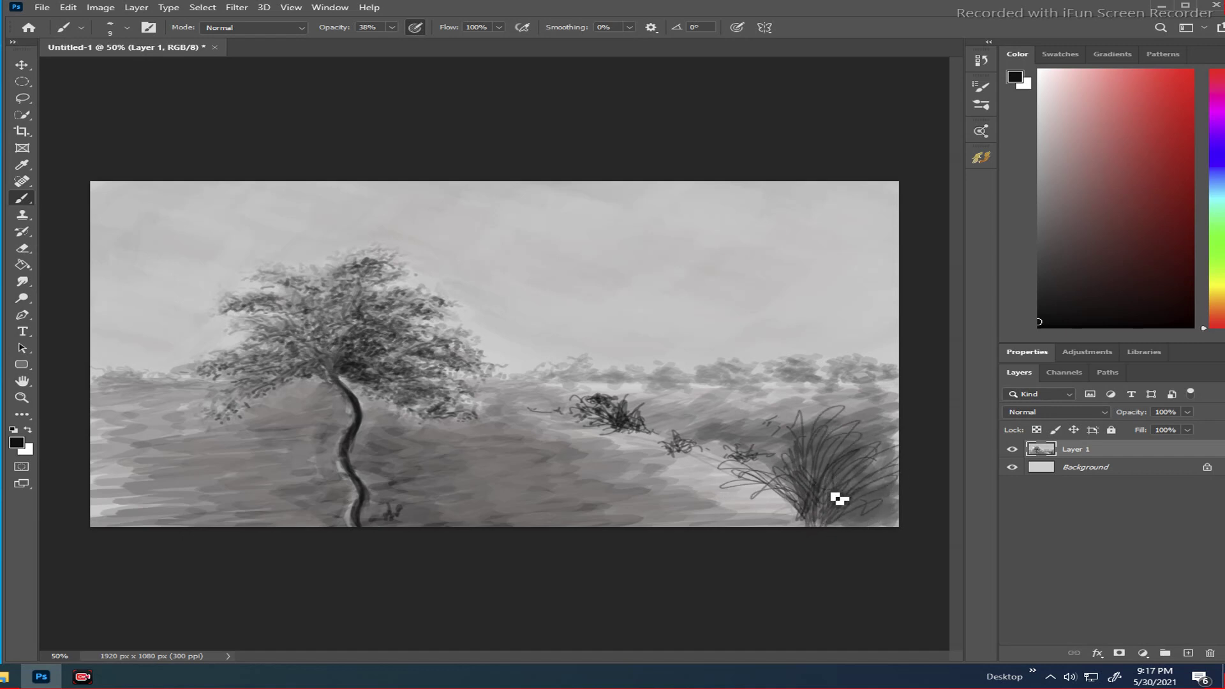
key(period)
key(period)
key(period)
mouse_move(828, 521)
mouse_down()
mouse_move(881, 478)
mouse_move(860, 506)
mouse_move(894, 492)
mouse_up()
mouse_move(814, 444)
mouse_down()
mouse_move(822, 496)
mouse_move(848, 439)
mouse_move(833, 494)
mouse_move(848, 460)
mouse_move(914, 453)
mouse_move(798, 492)
mouse_move(756, 485)
mouse_move(822, 511)
mouse_move(790, 453)
mouse_move(796, 437)
mouse_move(804, 498)
mouse_move(745, 497)
mouse_move(814, 524)
mouse_move(736, 496)
mouse_move(813, 516)
mouse_move(810, 452)
mouse_move(801, 479)
mouse_move(848, 414)
mouse_move(837, 448)
mouse_move(863, 455)
mouse_move(866, 494)
mouse_move(908, 481)
mouse_move(845, 520)
mouse_up()
click(1044, 154)
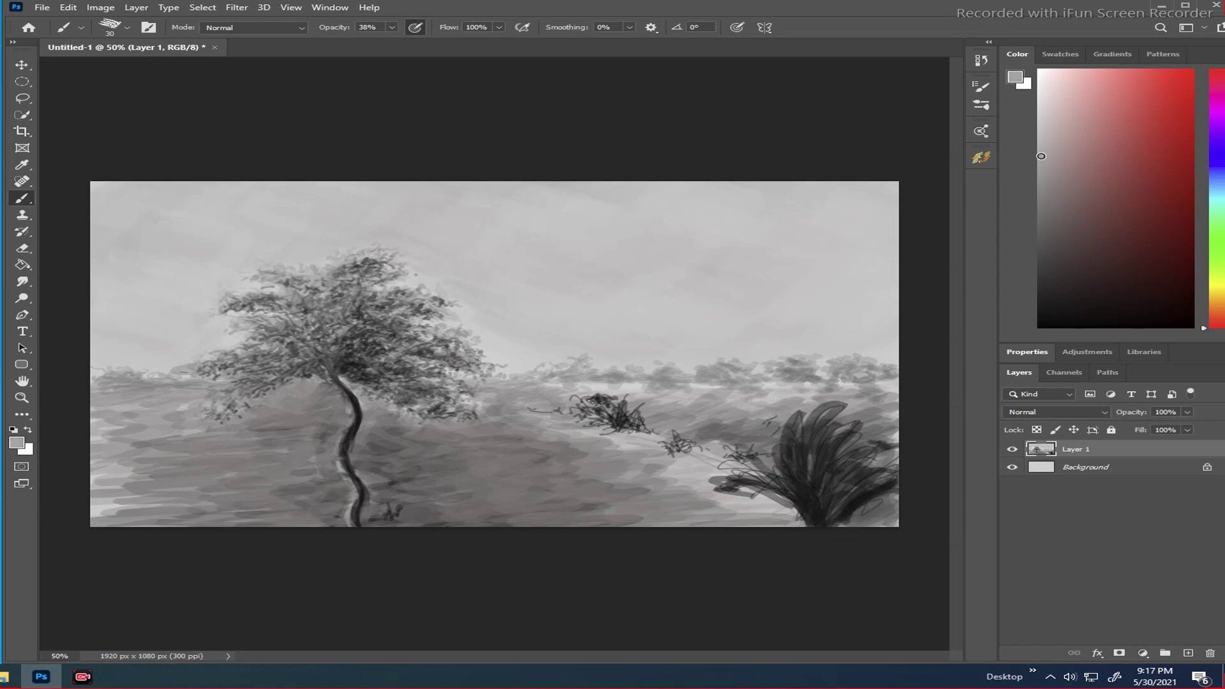
mouse_move(871, 446)
mouse_down()
mouse_move(847, 492)
mouse_move(857, 467)
mouse_move(848, 489)
mouse_move(881, 473)
mouse_move(830, 535)
mouse_move(826, 450)
mouse_move(852, 442)
mouse_move(847, 494)
mouse_move(728, 496)
mouse_move(821, 515)
mouse_move(804, 495)
mouse_move(802, 417)
mouse_move(825, 540)
mouse_move(876, 457)
mouse_move(859, 524)
mouse_move(863, 492)
mouse_up()
- Redraw the grass clump's fine, fanned blades in black with a 9 px brush at 38% opacity
alt+click(842, 510)
key(bracketleft)
key(bracketleft)
key(bracketleft)
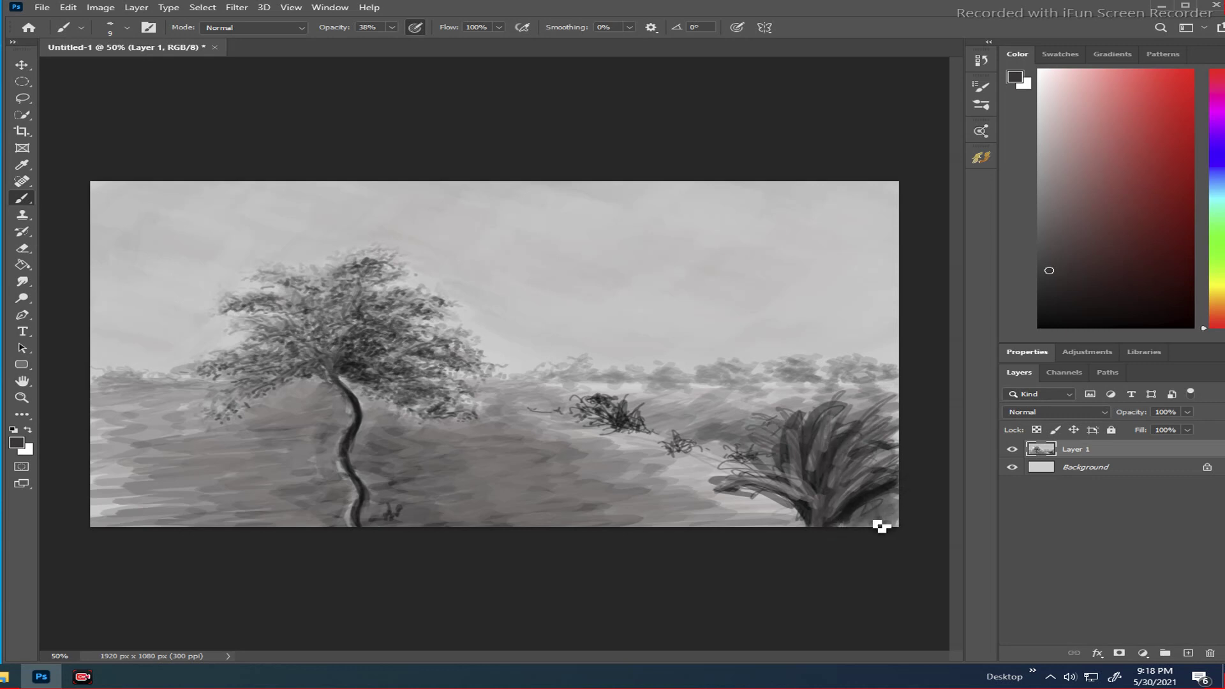
drag(1037, 298, 1039, 327)
mouse_move(900, 446)
mouse_down()
mouse_move(835, 544)
mouse_move(863, 463)
mouse_move(826, 531)
mouse_move(860, 475)
mouse_move(868, 485)
mouse_move(841, 524)
mouse_move(909, 461)
mouse_move(889, 497)
mouse_move(916, 488)
mouse_move(839, 546)
mouse_move(866, 467)
mouse_move(861, 501)
mouse_move(898, 447)
mouse_move(867, 507)
mouse_move(848, 427)
mouse_move(840, 517)
mouse_move(859, 411)
mouse_move(829, 448)
mouse_move(827, 497)
mouse_move(837, 406)
mouse_move(841, 513)
mouse_move(858, 410)
mouse_move(837, 524)
mouse_move(758, 453)
mouse_move(842, 519)
mouse_move(793, 441)
mouse_move(832, 504)
mouse_move(719, 496)
mouse_move(809, 505)
mouse_move(725, 501)
mouse_move(777, 505)
mouse_move(840, 534)
mouse_move(688, 505)
mouse_move(821, 547)
mouse_up()
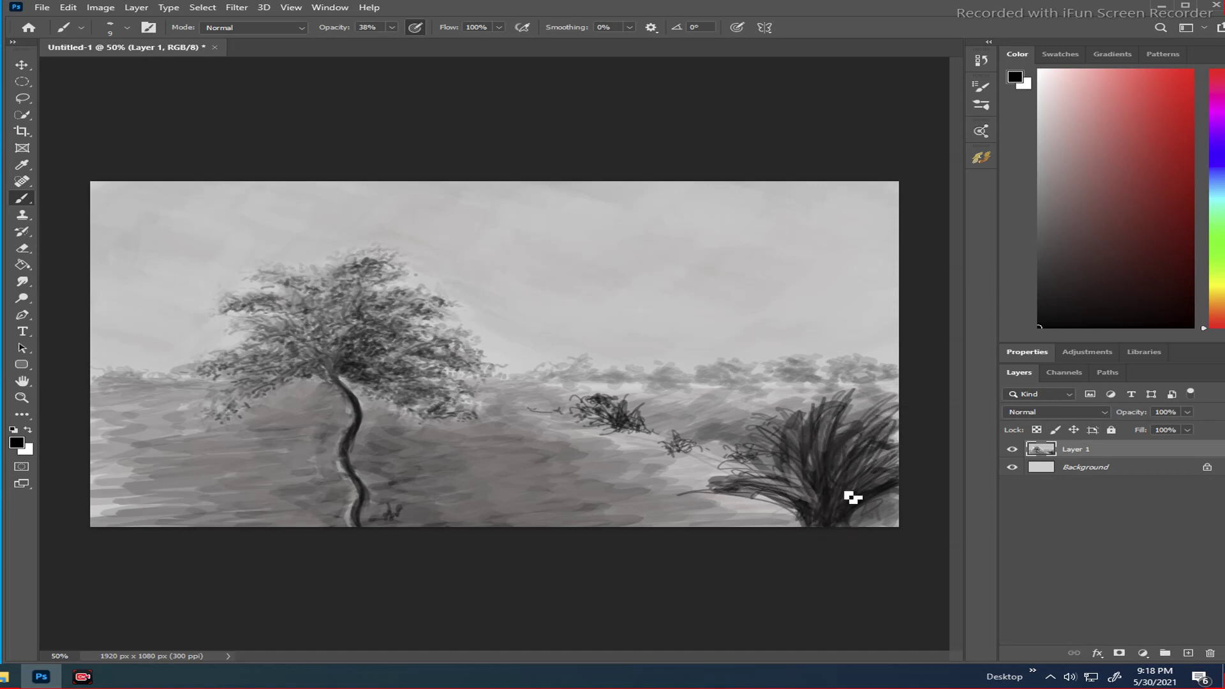
mouse_move(802, 492)
mouse_down()
mouse_move(748, 448)
mouse_move(810, 481)
mouse_move(789, 470)
mouse_move(808, 482)
mouse_move(781, 408)
mouse_move(826, 471)
mouse_up()
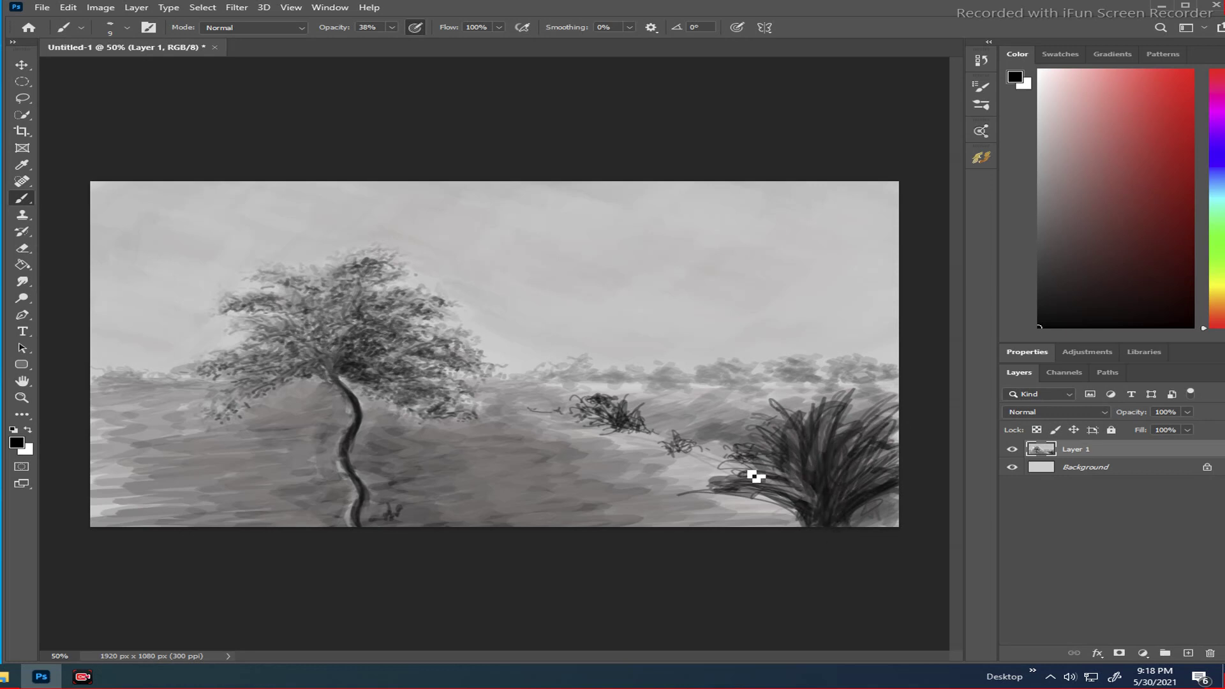
- Darken the grass clump's base and strengthen its outer blades toward the path with black strokes at 55% opacity
click(390, 28)
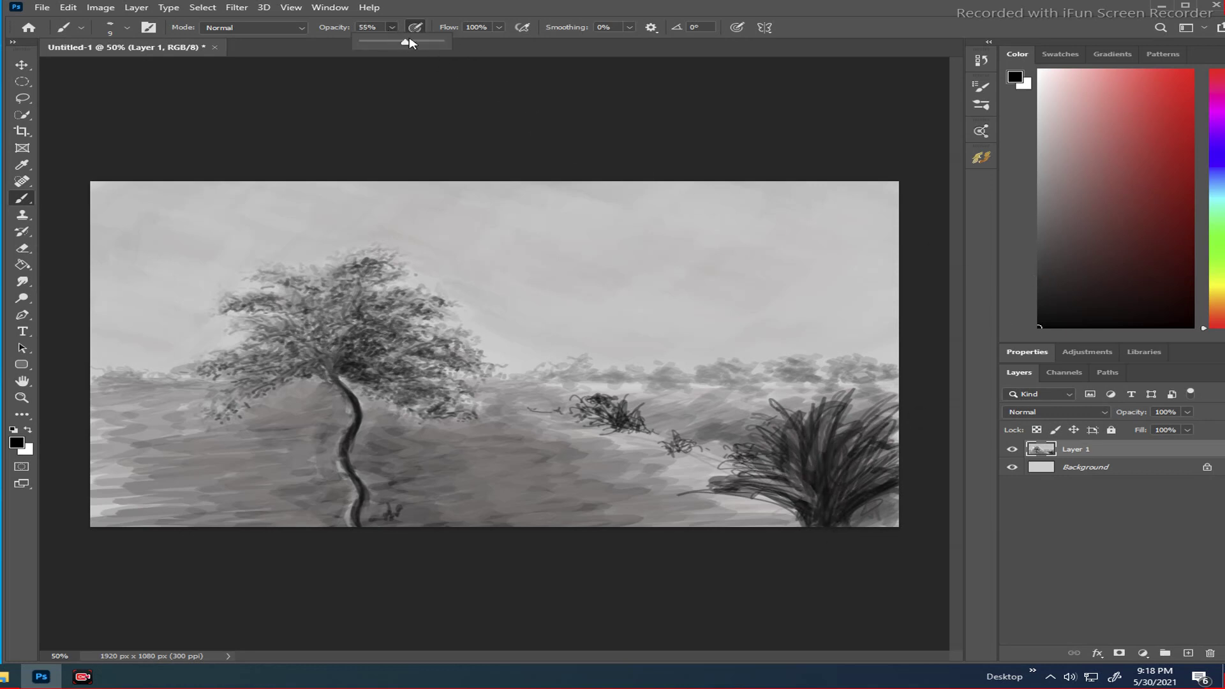
click(850, 509)
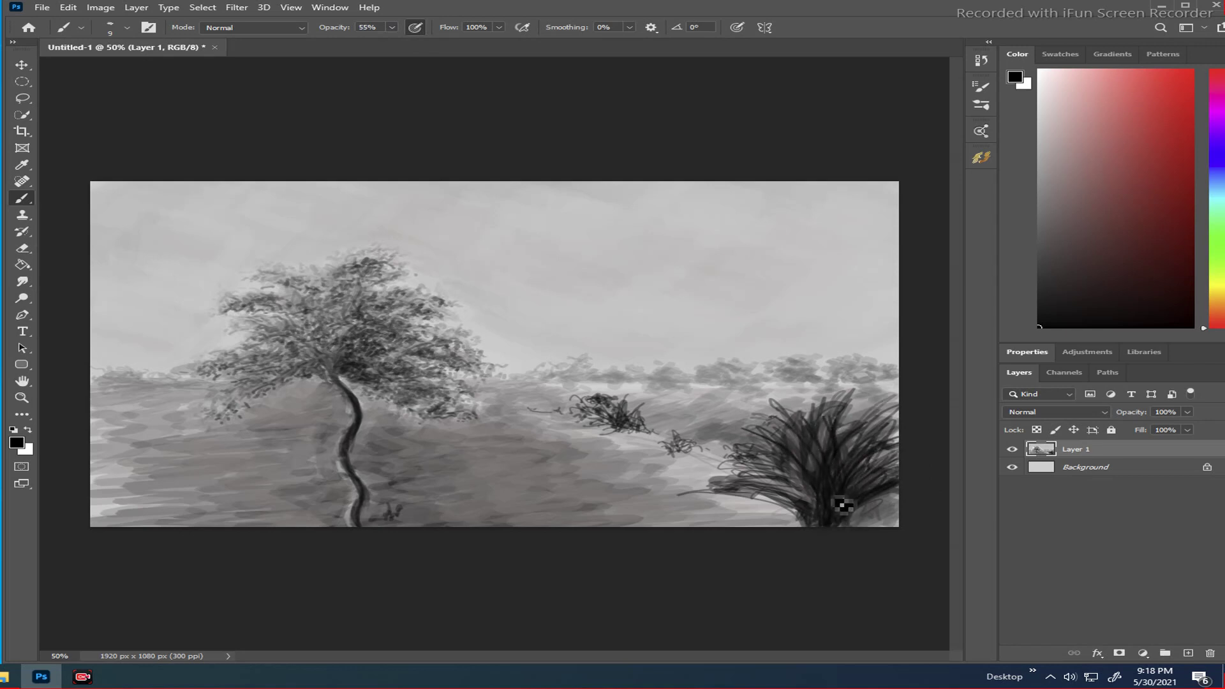
drag(699, 483, 711, 469)
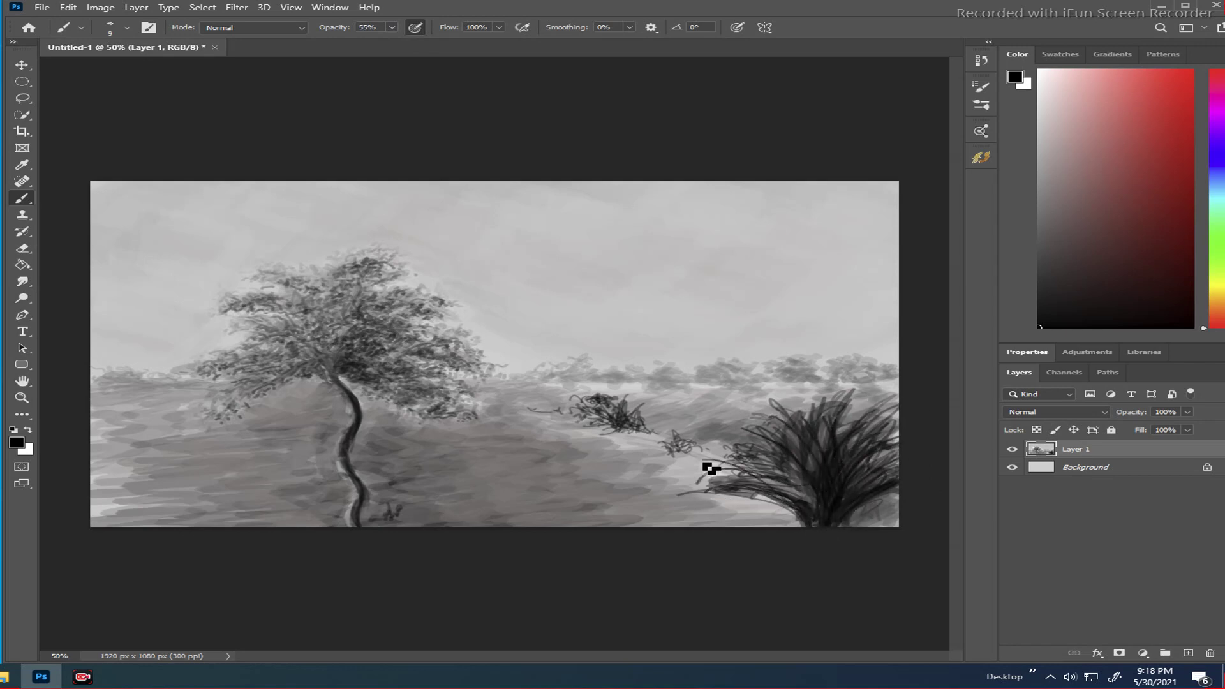
drag(823, 514, 763, 459)
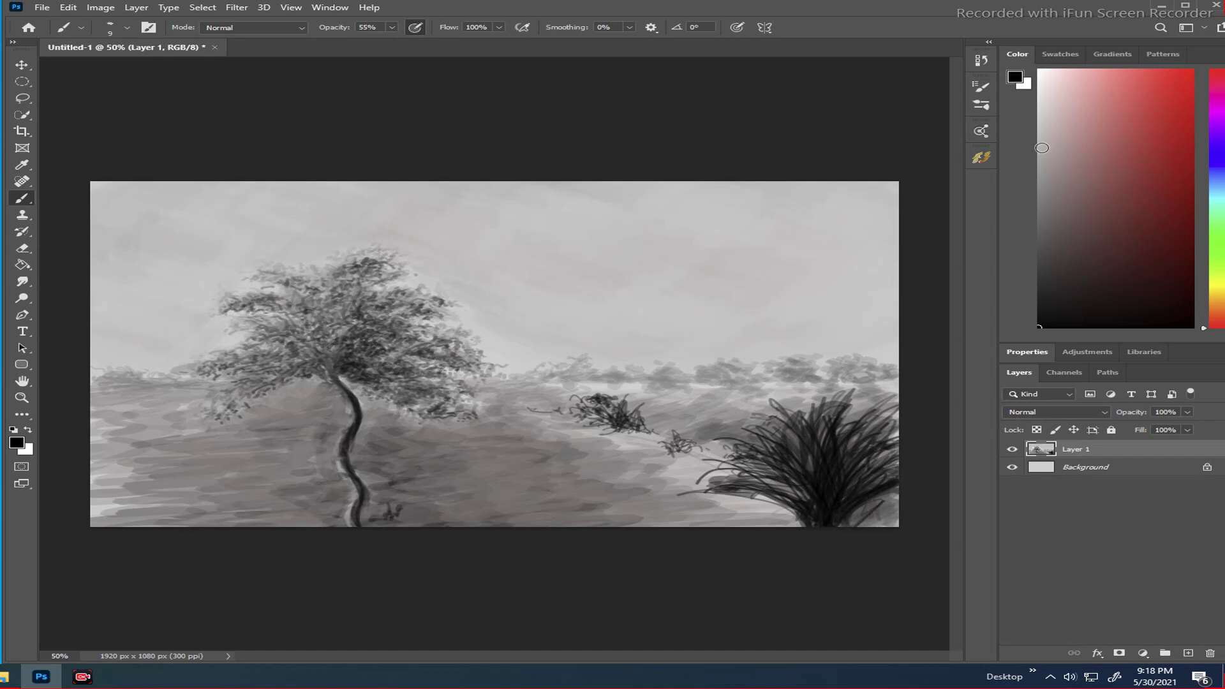
- Choose a light gray paint color and try out highlight strokes in the center of the grass clump
click(1044, 118)
mouse_move(806, 434)
mouse_down()
mouse_move(832, 458)
mouse_move(821, 411)
mouse_move(844, 461)
mouse_move(810, 478)
mouse_up()
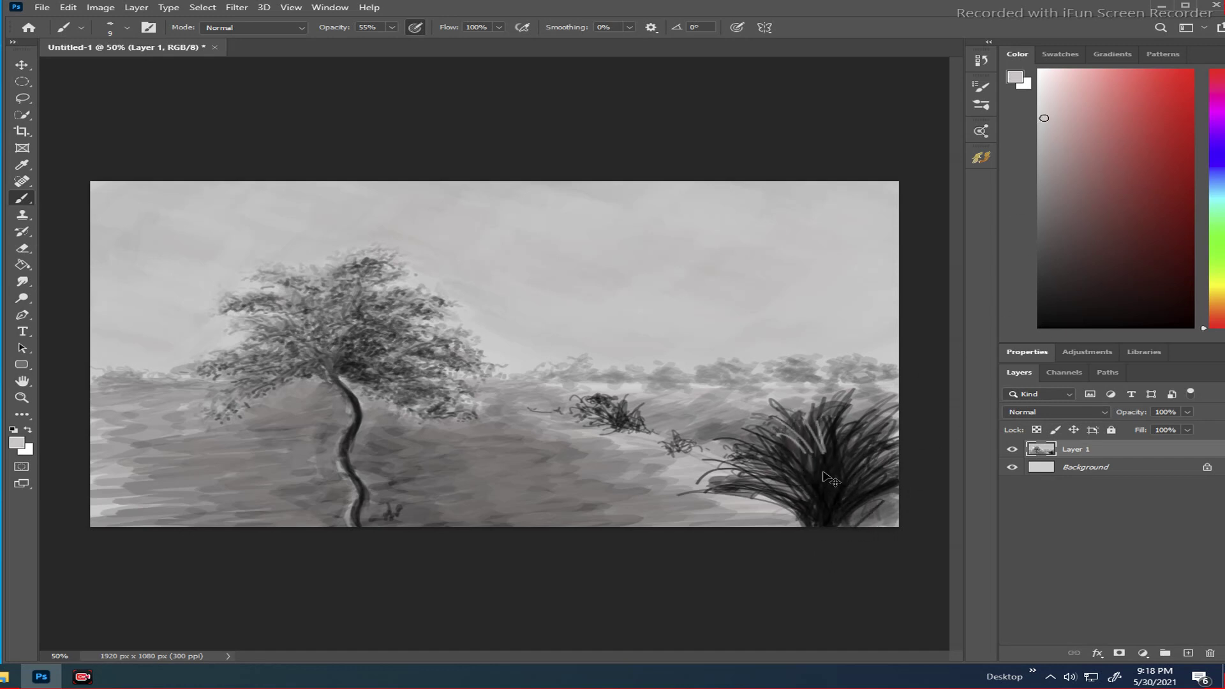
key(ctrl+z)
key(ctrl+z)
key(ctrl+z)
key(ctrl+z)
- Paint long, curved light gray highlight blades across the grass clump from the tips toward the base
drag(773, 420, 814, 505)
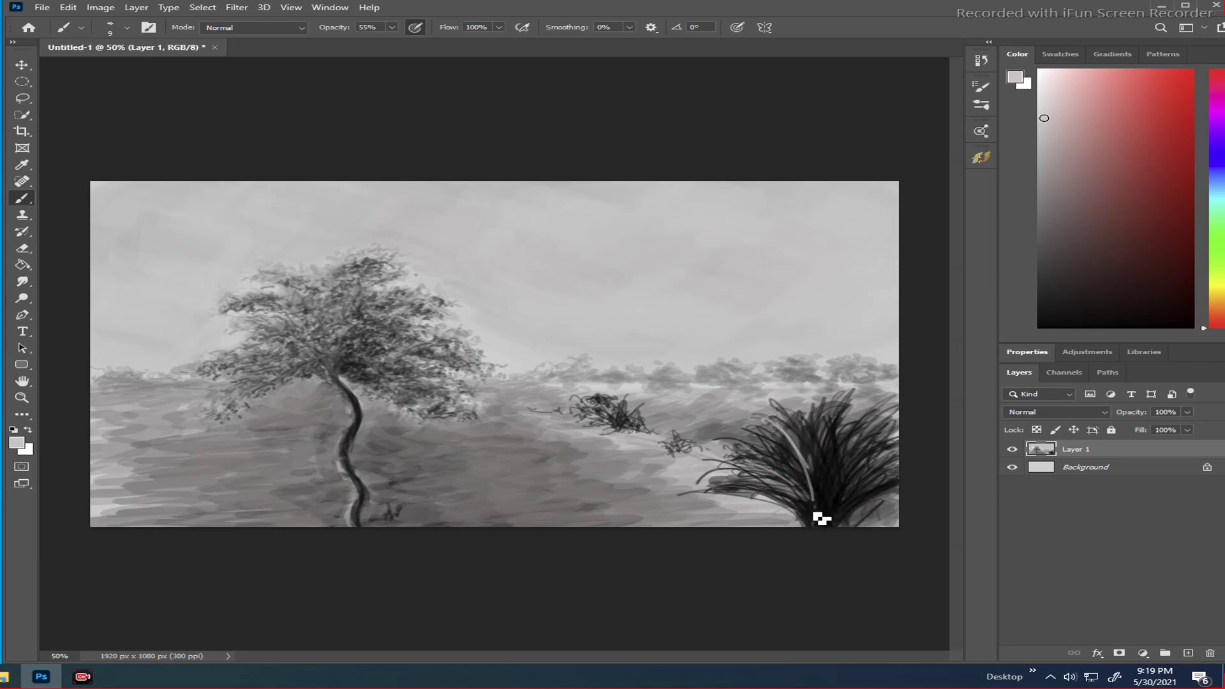
drag(798, 407, 812, 504)
drag(805, 440, 842, 492)
drag(821, 415, 839, 525)
drag(867, 422, 837, 509)
drag(897, 457, 868, 495)
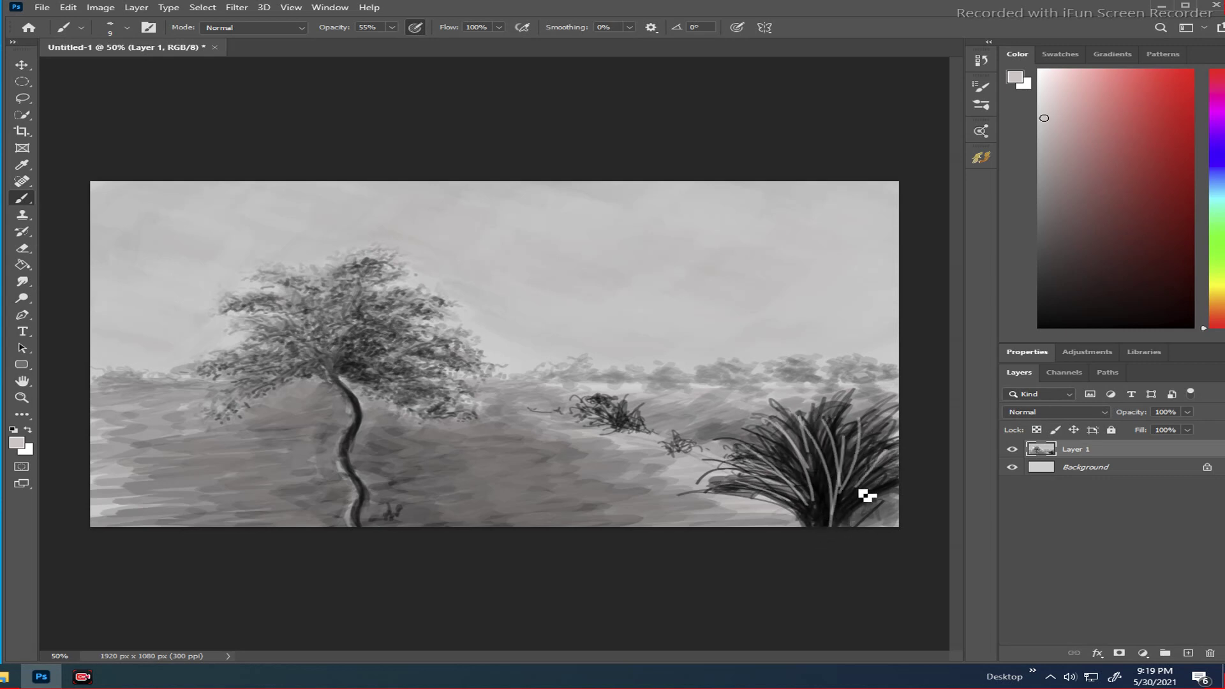
drag(795, 456, 830, 499)
key(ctrl+z)
- Deepen the shadows between the highlighted blades and at the clump's base with black and dark gray strokes
click(1039, 233)
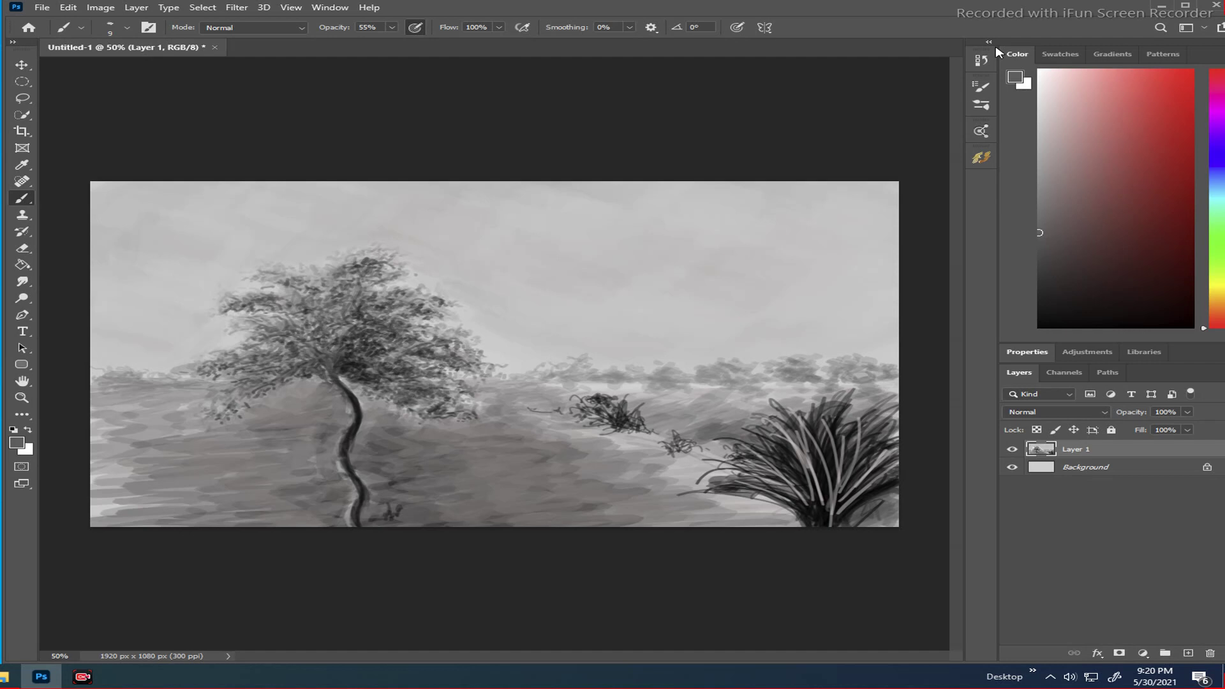
click(1048, 304)
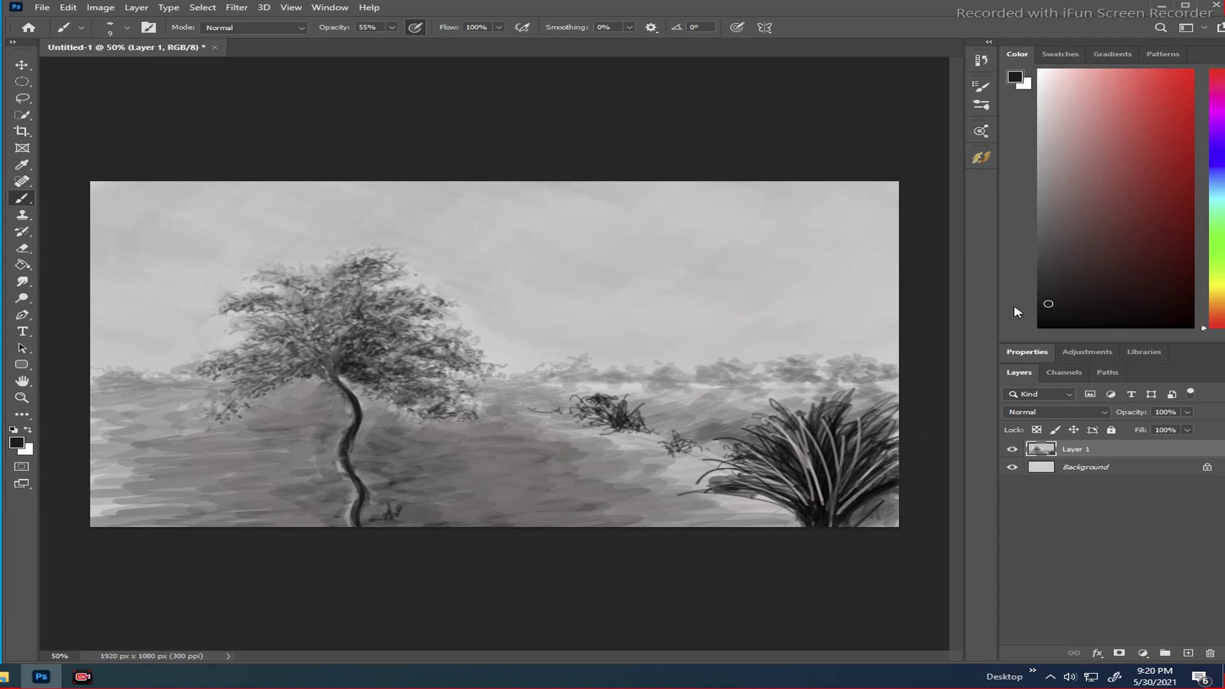
click(1039, 326)
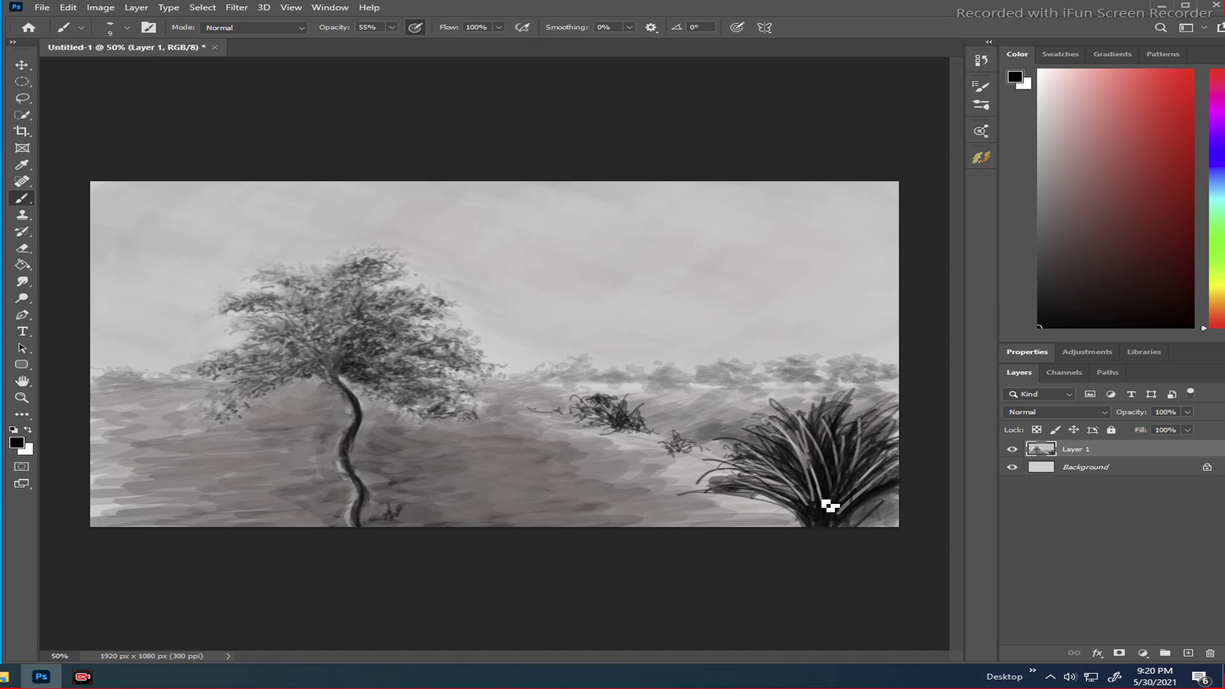
drag(798, 450, 826, 520)
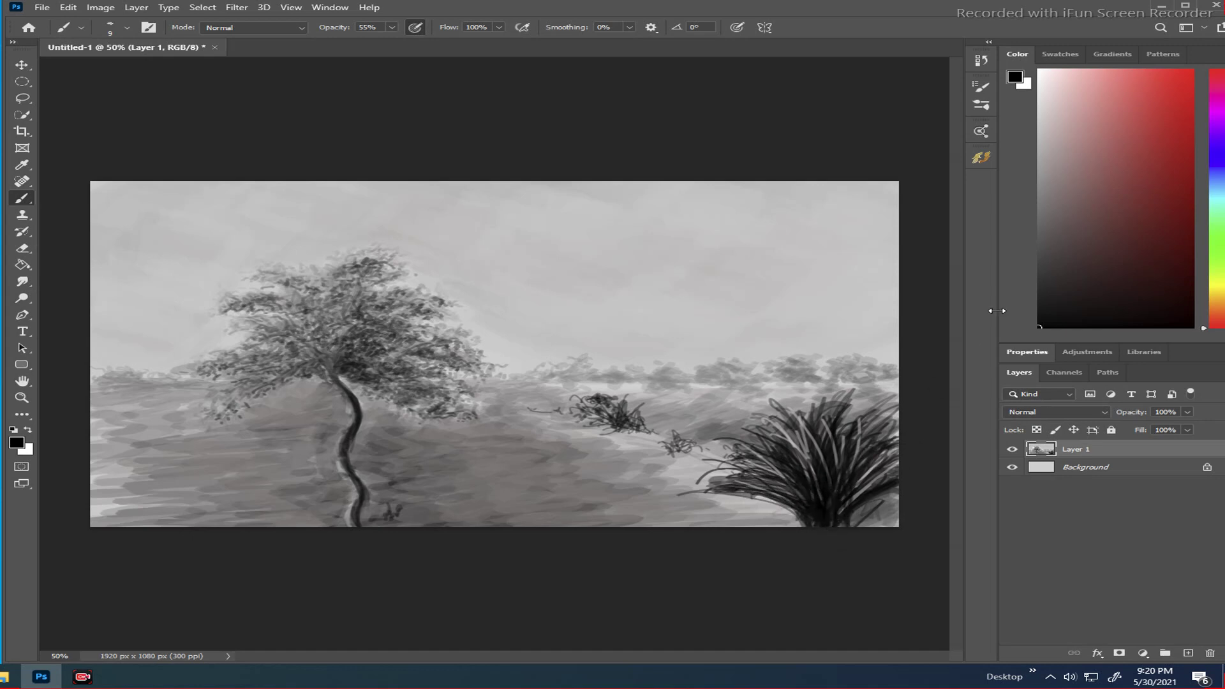
alt+click(897, 423)
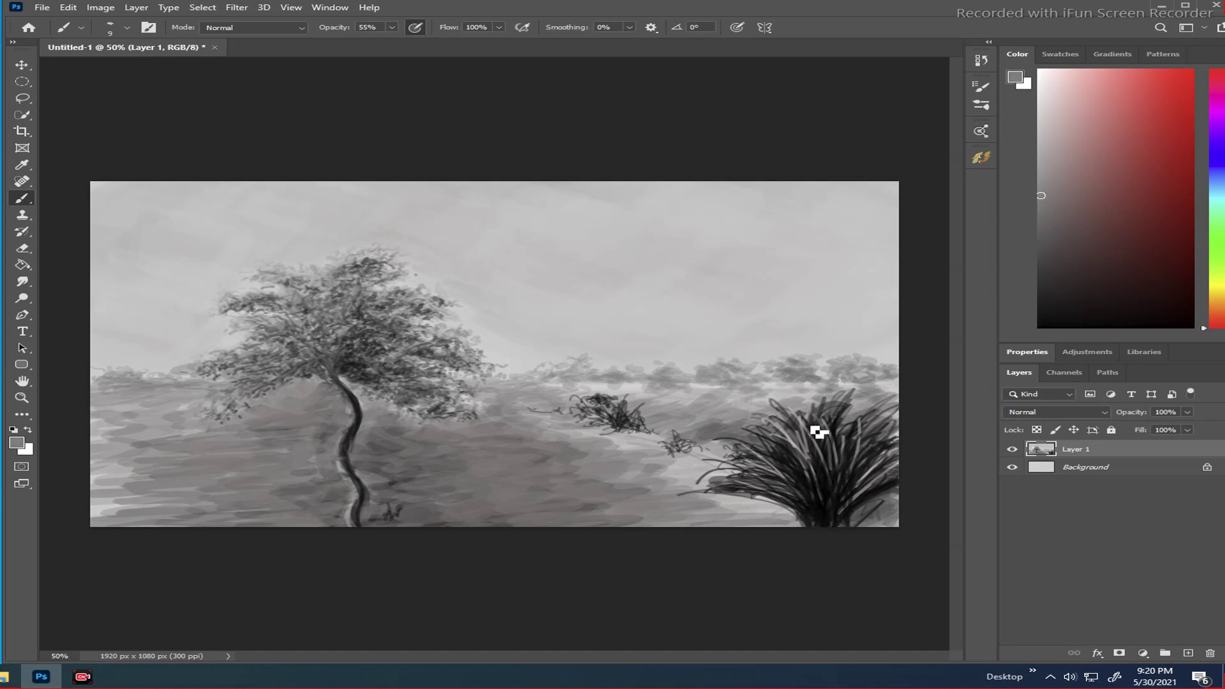
click(1047, 261)
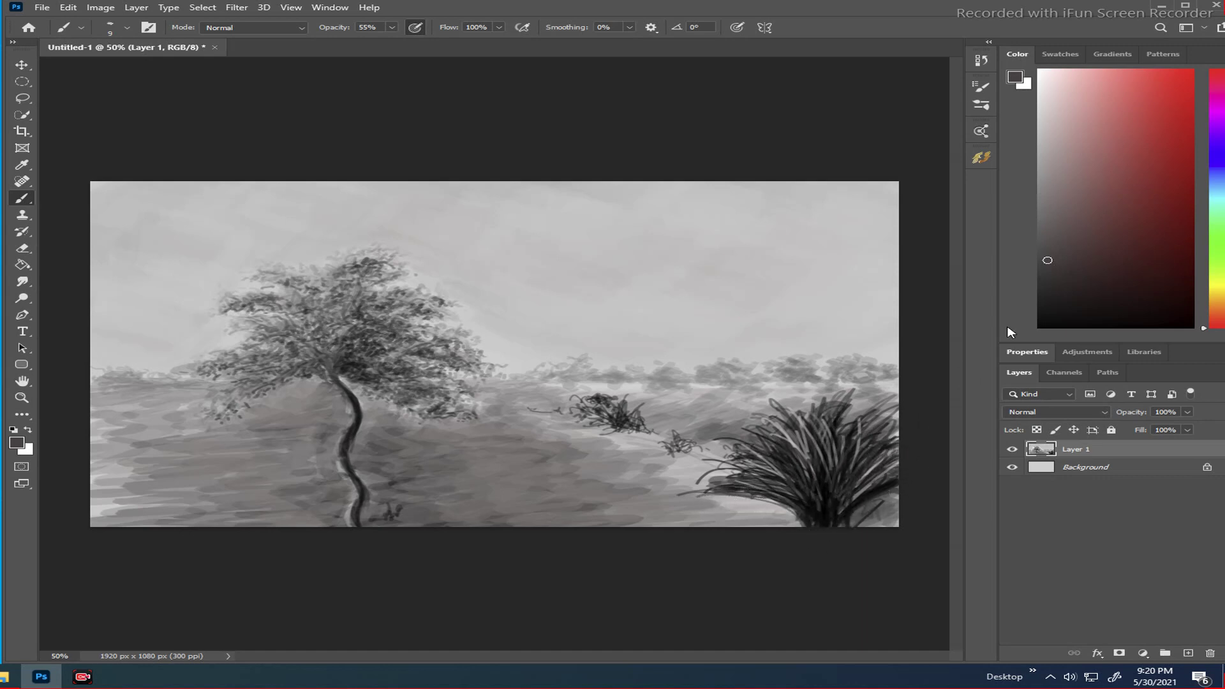
click(1041, 298)
- Scatter small black tufts beside the trunk's base, across the slope toward the path, and along the ground beneath the crown
key(d)
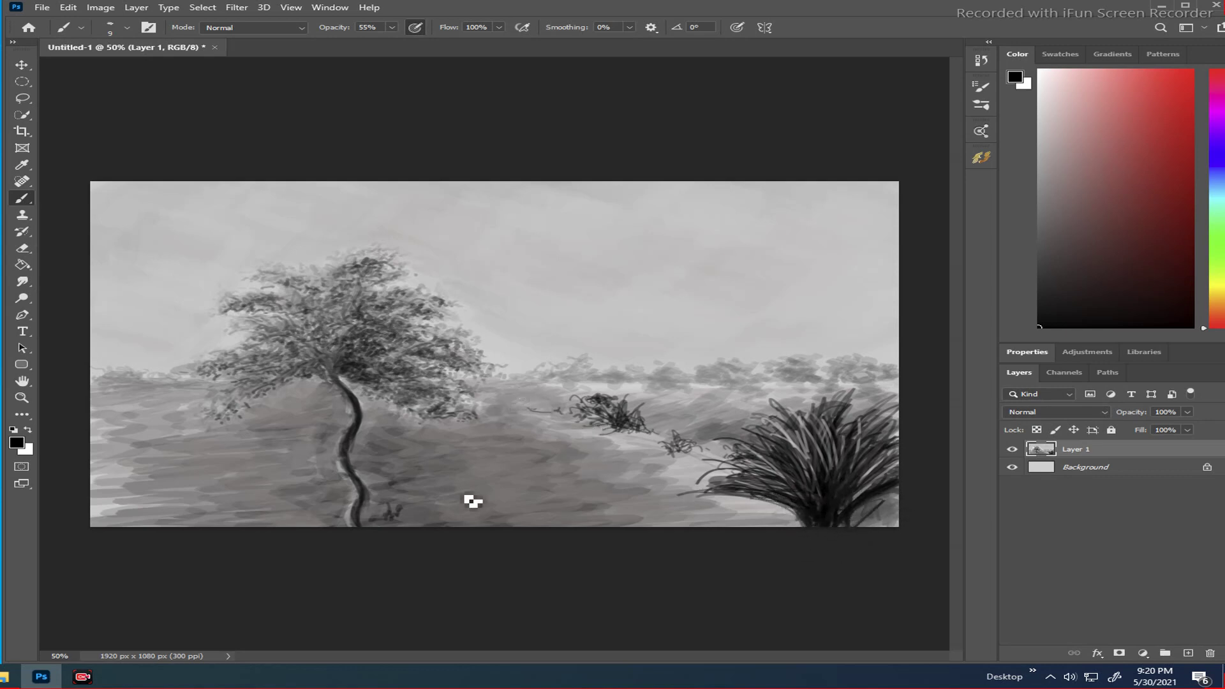
drag(433, 509, 391, 530)
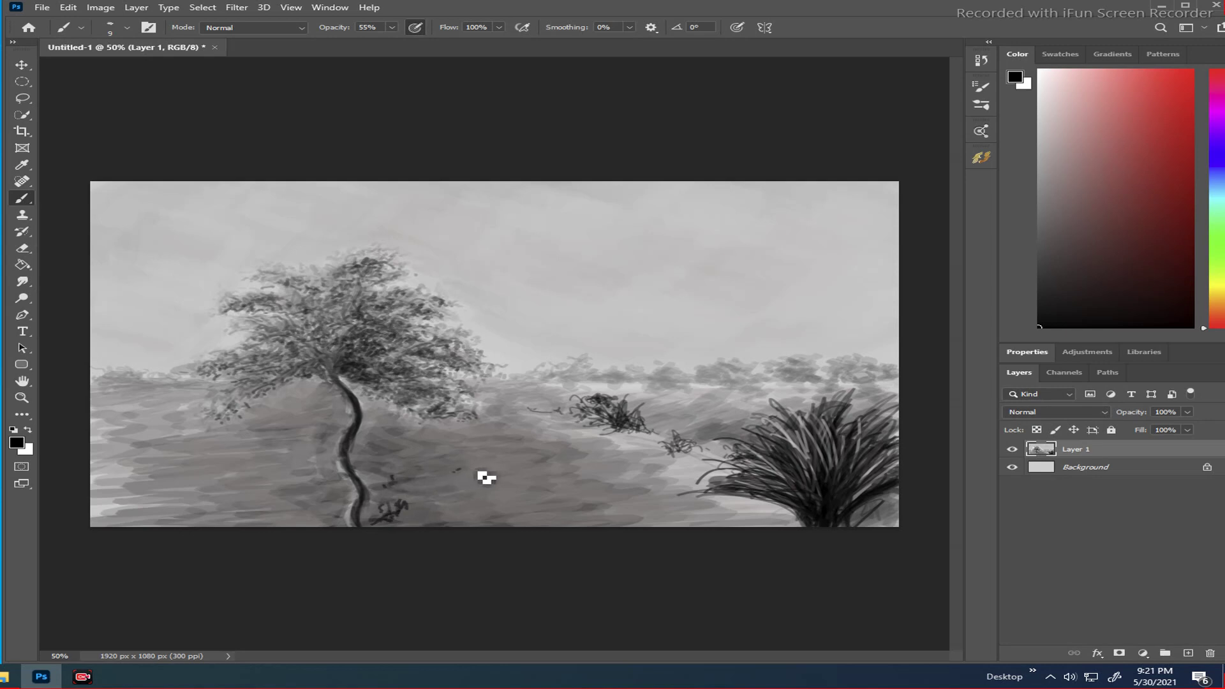
mouse_move(475, 471)
mouse_down()
mouse_move(443, 464)
mouse_move(489, 491)
mouse_up()
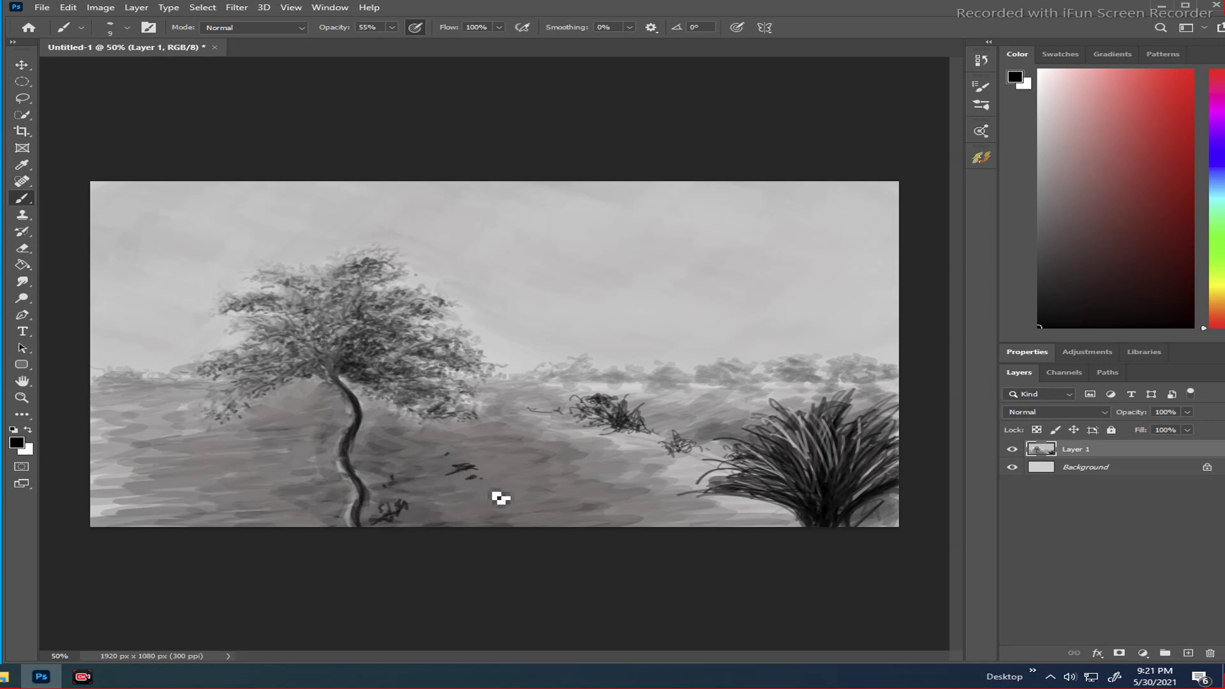
mouse_move(562, 457)
mouse_down()
mouse_move(591, 470)
mouse_move(567, 454)
mouse_move(625, 470)
mouse_up()
drag(603, 486, 628, 490)
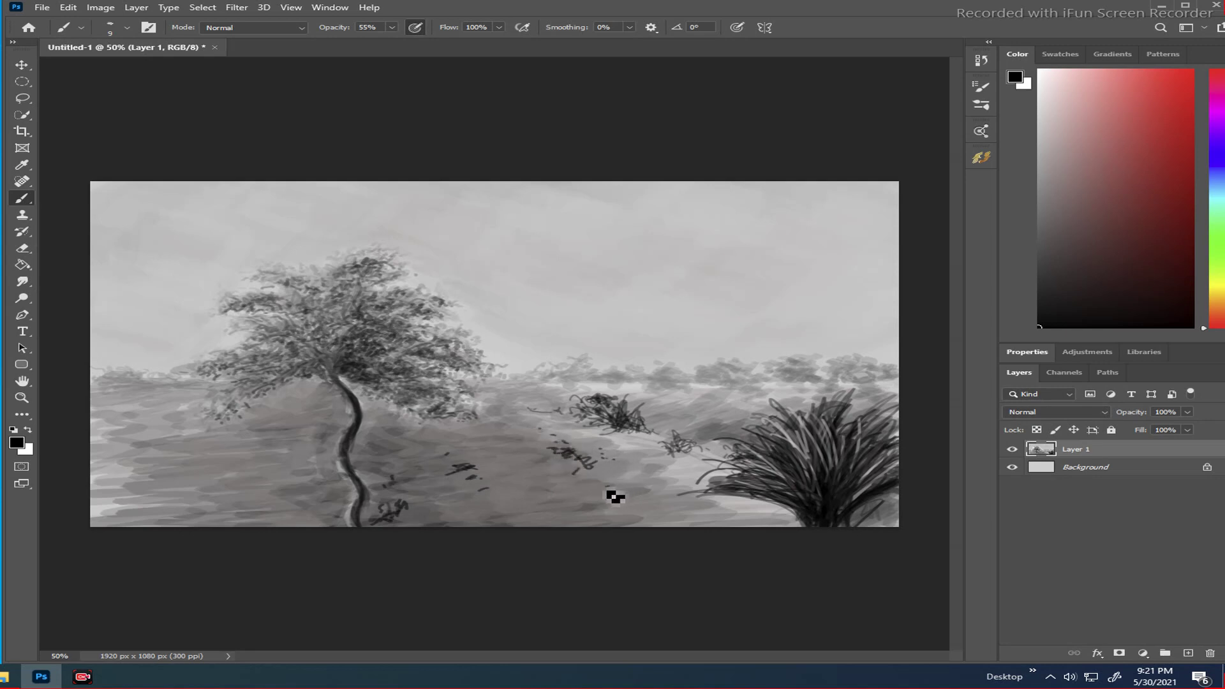
click(315, 405)
click(309, 401)
drag(195, 387, 165, 388)
- Scribble dark gray texture on the middle slope, darken the horizon bushes beyond the tree, and hatch the field below them
click(1043, 256)
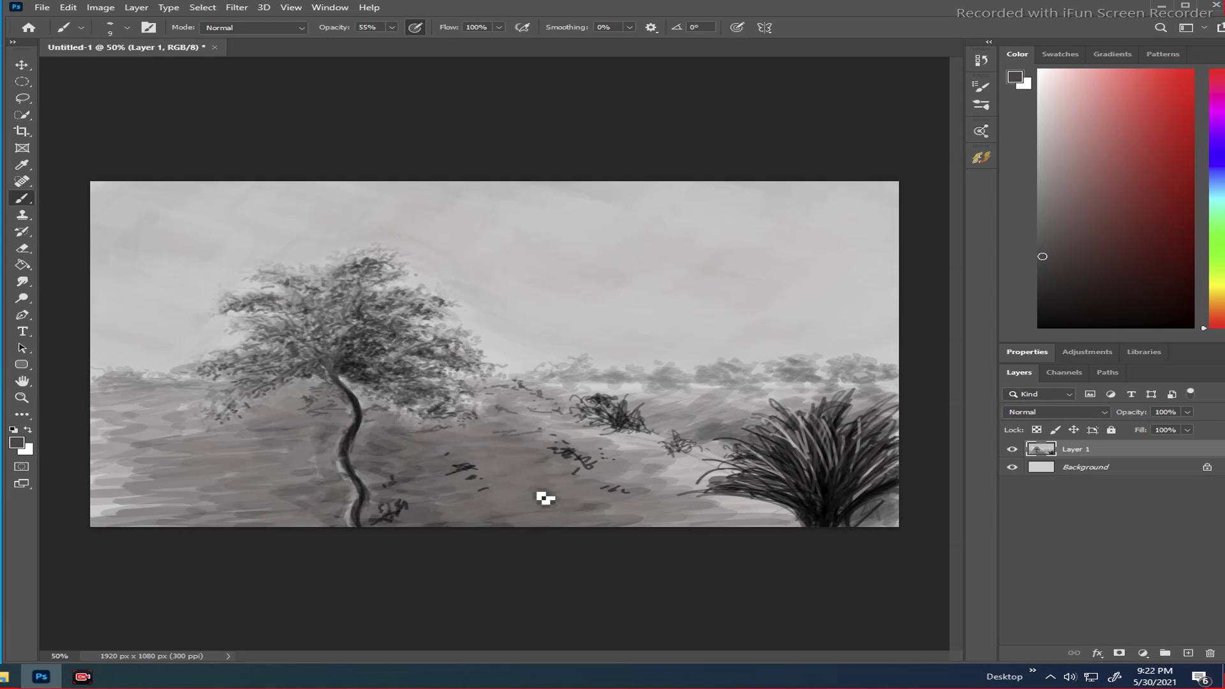
drag(539, 477, 543, 475)
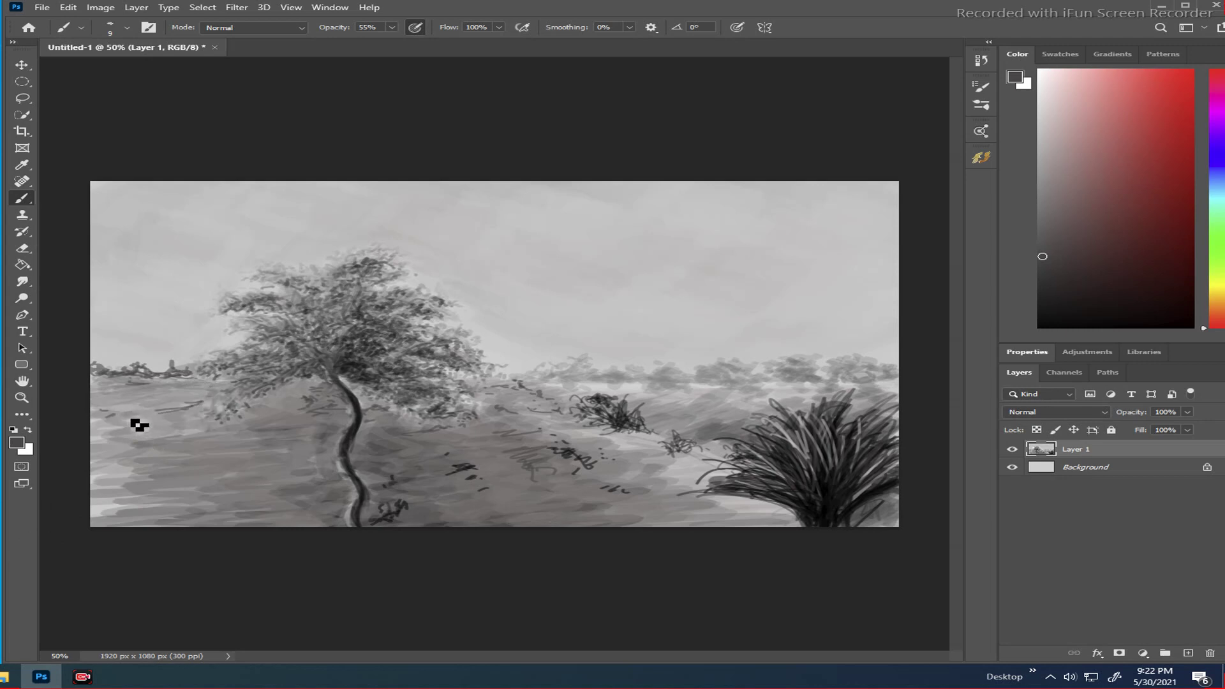
mouse_move(157, 411)
mouse_down()
mouse_move(200, 402)
mouse_move(112, 401)
mouse_up()
- Brush light gray strokes into the open sky beside the tree with a 45 px textured brush at 55% opacity
click(1052, 199)
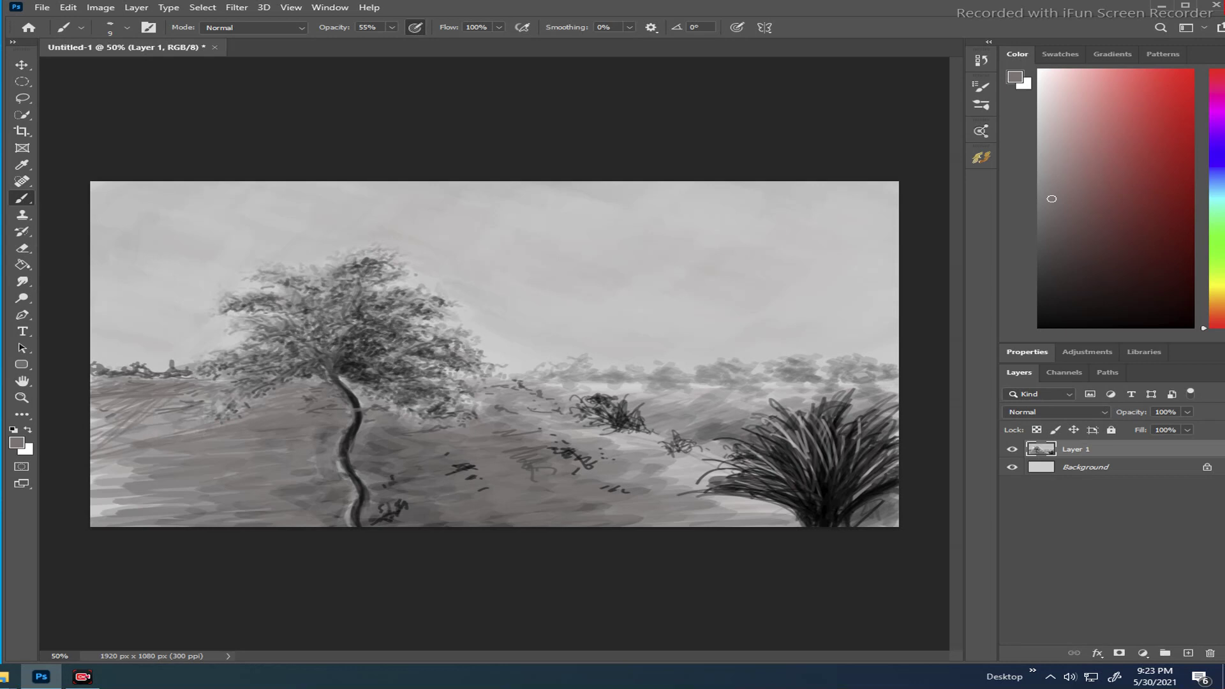
click(1045, 222)
key(bracketright)
key(bracketright)
key(bracketright)
key(bracketright)
alt+click(766, 285)
drag(1046, 193, 1039, 128)
drag(657, 256, 591, 279)
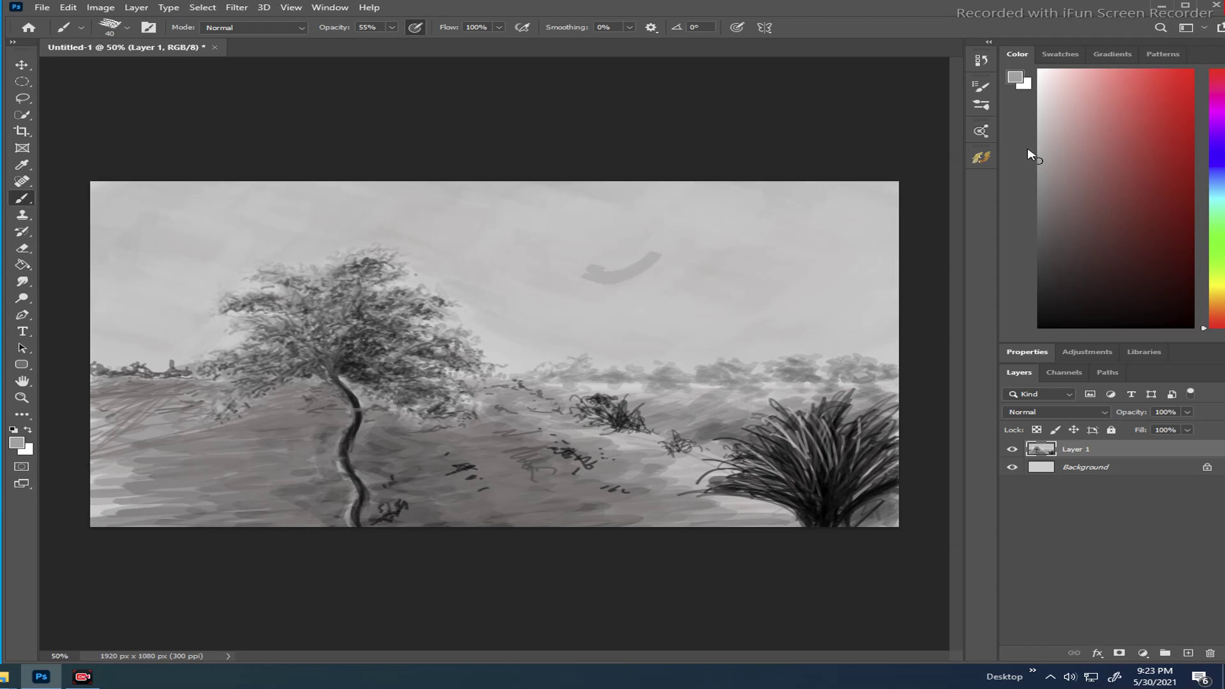
key(ctrl+z)
drag(675, 245, 645, 265)
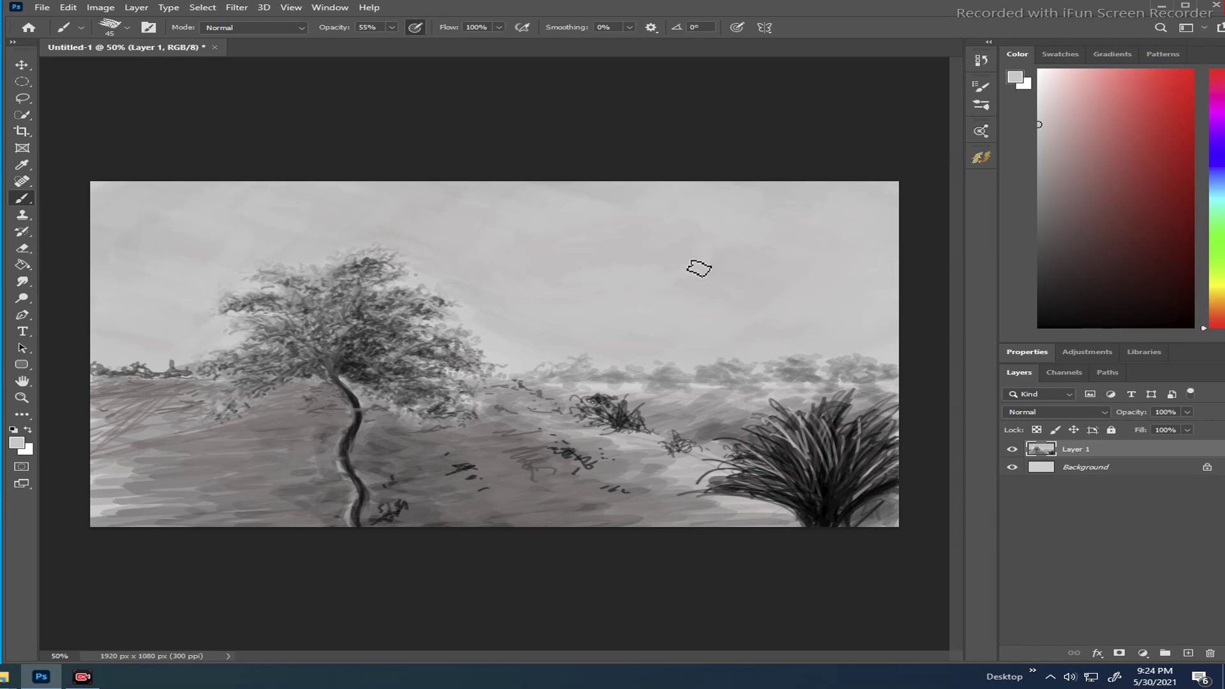
- Paint curved, slightly darker gray cloud bands across the open sky, using sampled sky tones
alt+click(664, 258)
drag(1041, 123, 1035, 144)
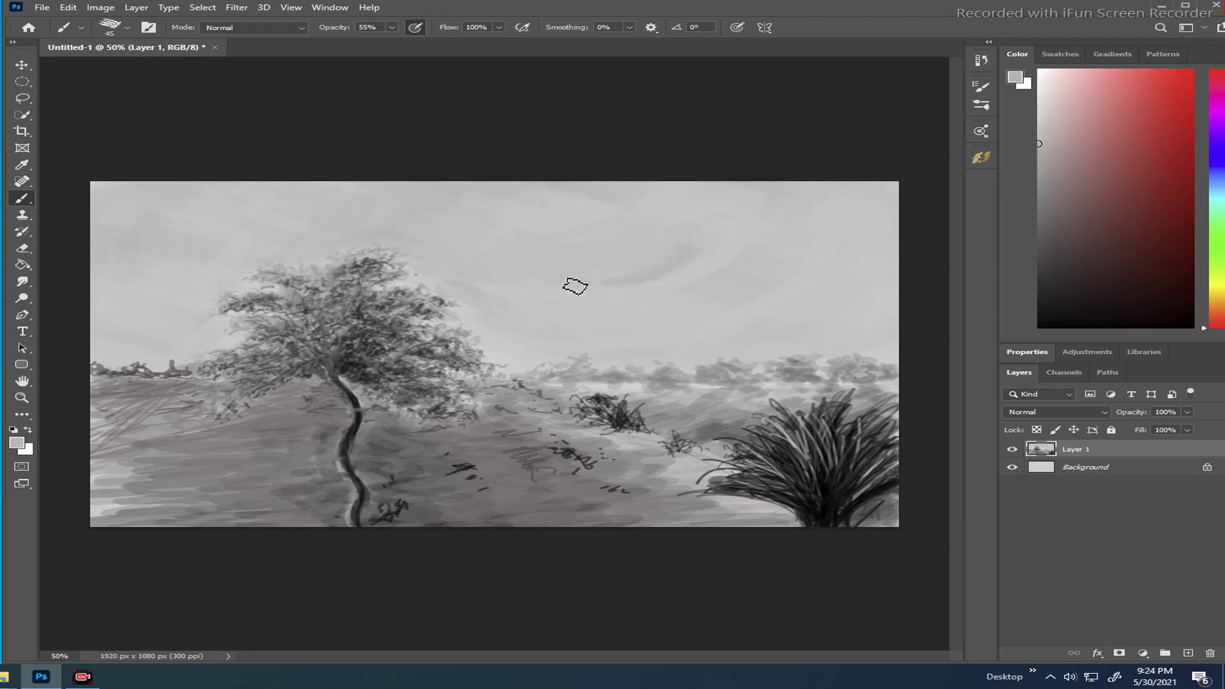
alt+click(678, 255)
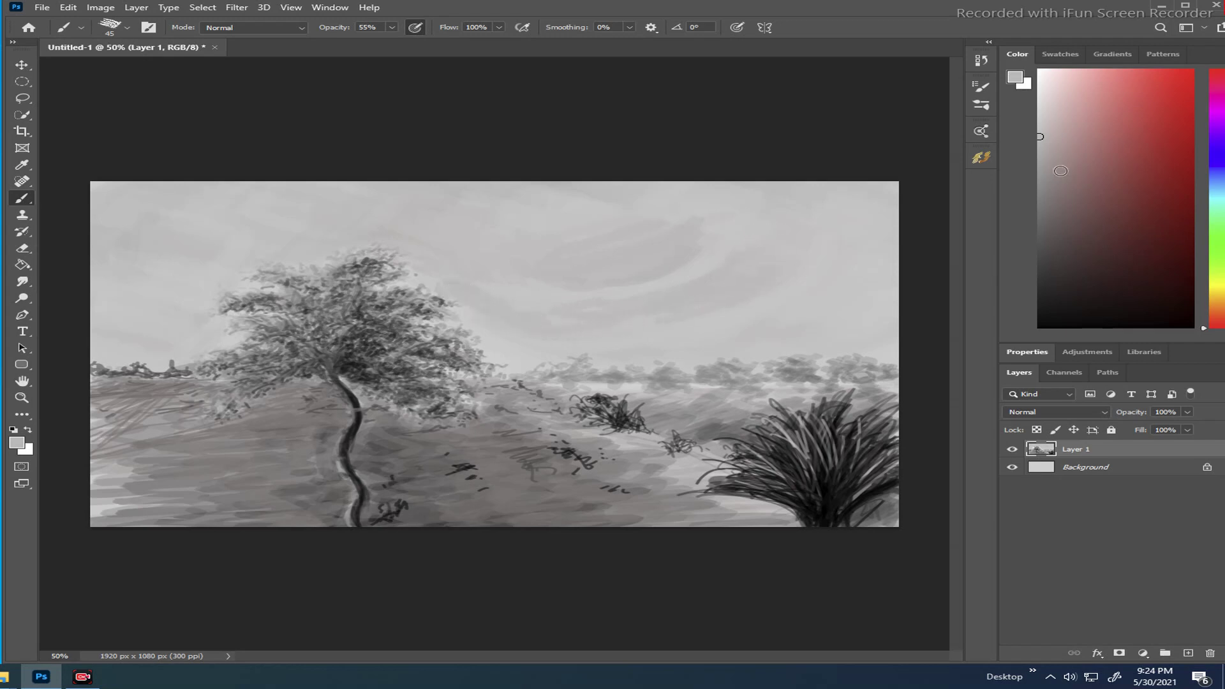
click(1040, 186)
alt+click(667, 248)
mouse_move(645, 309)
mouse_down()
mouse_move(634, 282)
mouse_move(668, 317)
mouse_move(646, 309)
mouse_move(702, 307)
mouse_up()
- Soften the curved cloud bands into the surrounding sky with lighter gray strokes
alt+click(641, 255)
drag(1038, 173, 1041, 130)
click(1049, 139)
drag(706, 254, 683, 266)
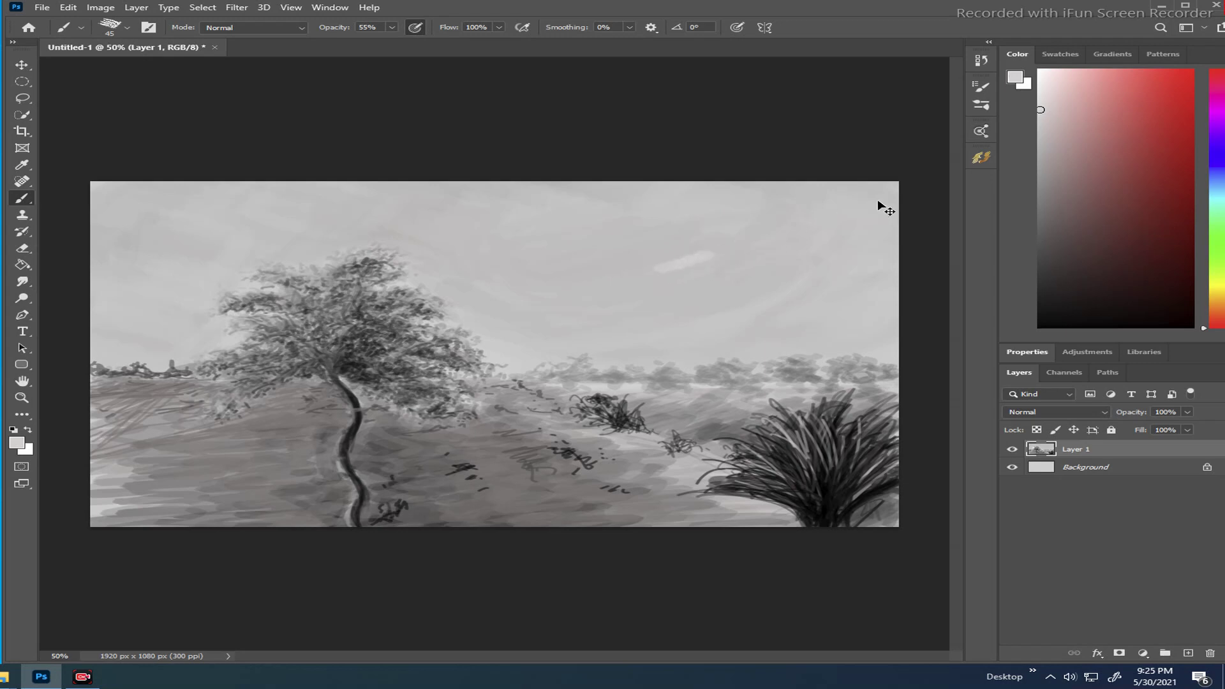
key(ctrl+z)
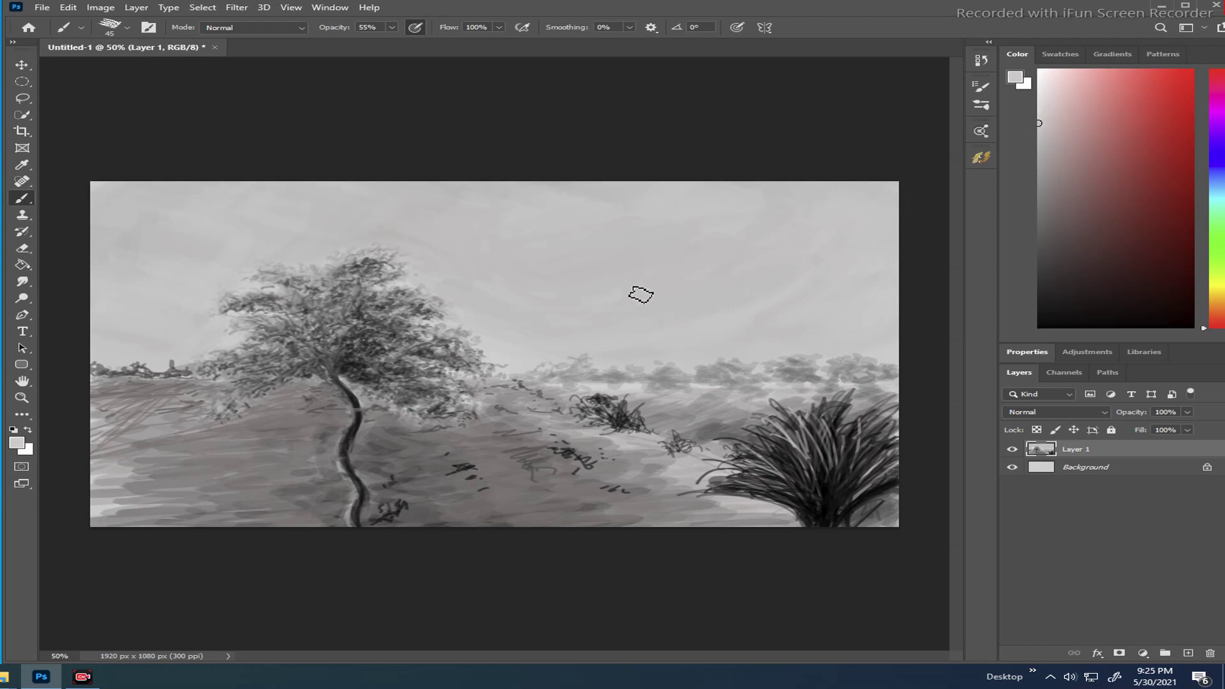
- Add subtle tonal variation to the middle of the sky with sampled grays and slightly lighter and darker shades
alt+click(593, 292)
click(1041, 116)
alt+click(698, 290)
click(1044, 142)
- Paint small pale cloud streaks low in the sky beside the crown and above the horizon bushes with a 25 px brush
key(bracketleft)
key(bracketleft)
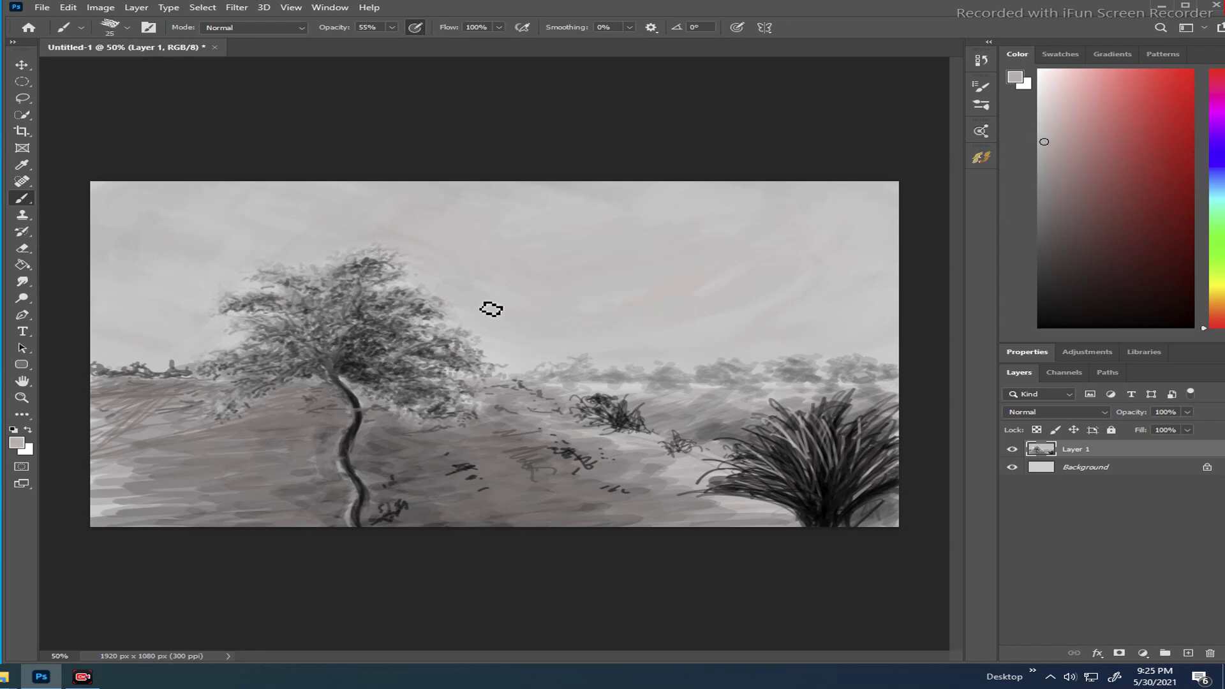
drag(492, 307, 517, 323)
click(1042, 107)
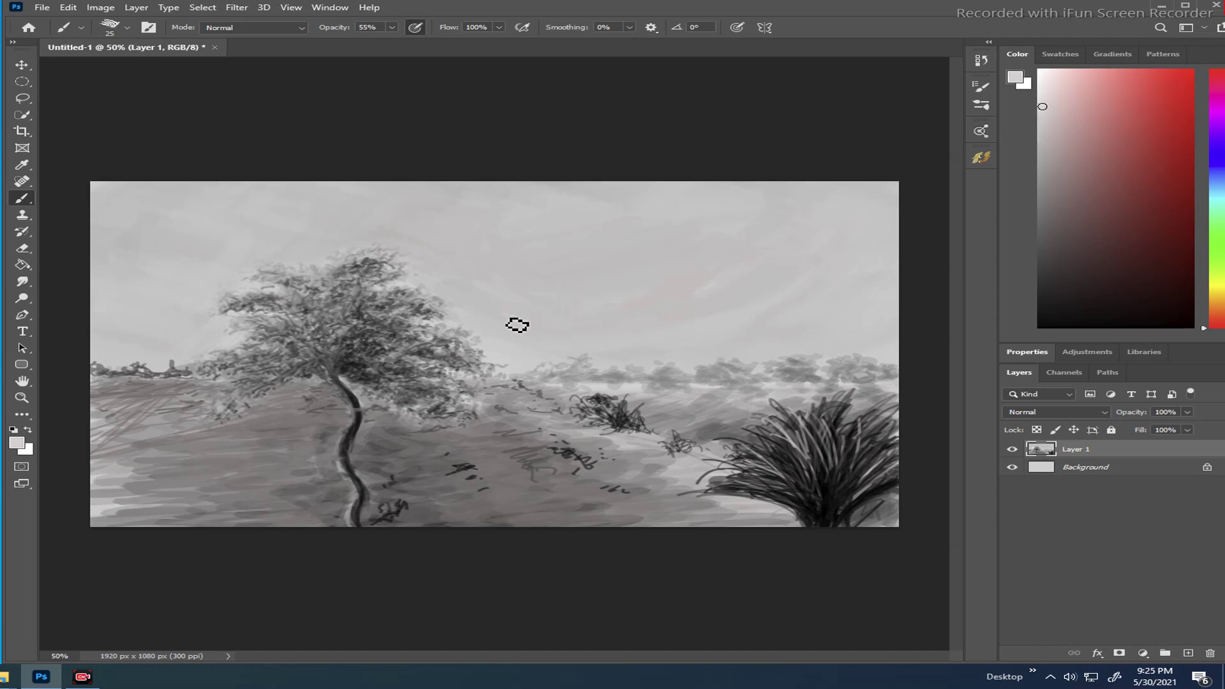
drag(517, 326, 539, 326)
mouse_move(670, 336)
mouse_down()
mouse_move(760, 305)
mouse_move(625, 341)
mouse_move(725, 326)
mouse_move(605, 340)
mouse_up()
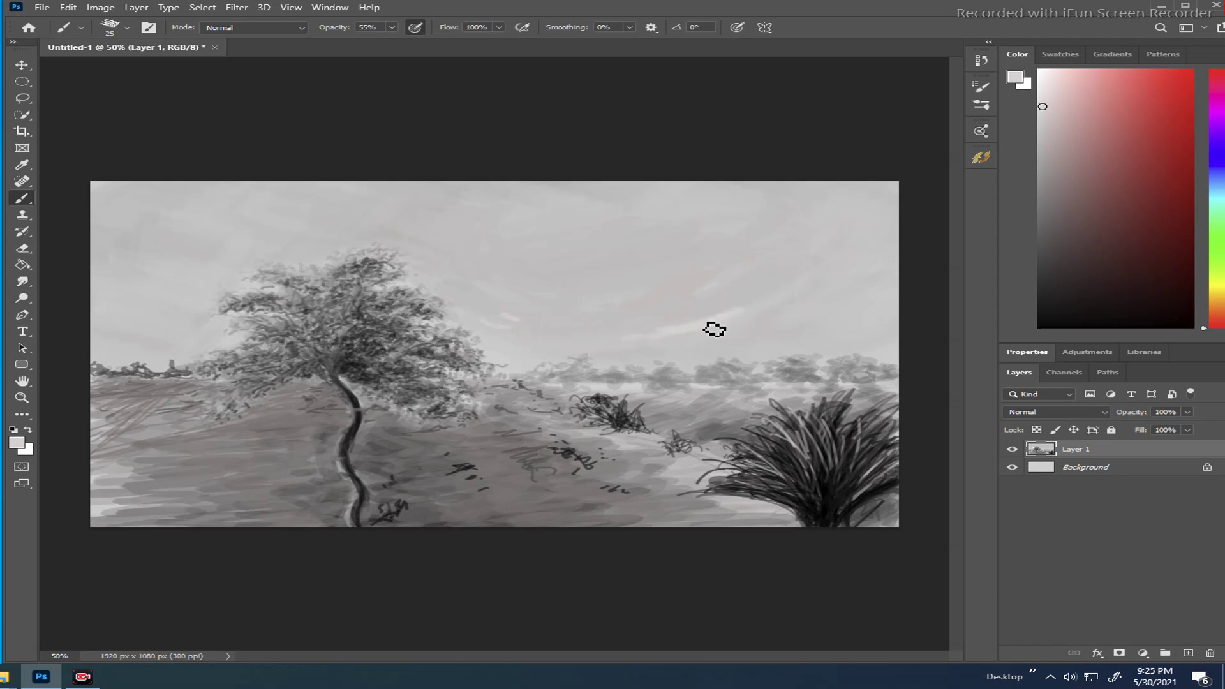
- Blend the pale streak above the horizon bushes into the sky with a sampled gray at 40% opacity
alt+click(689, 315)
click(392, 28)
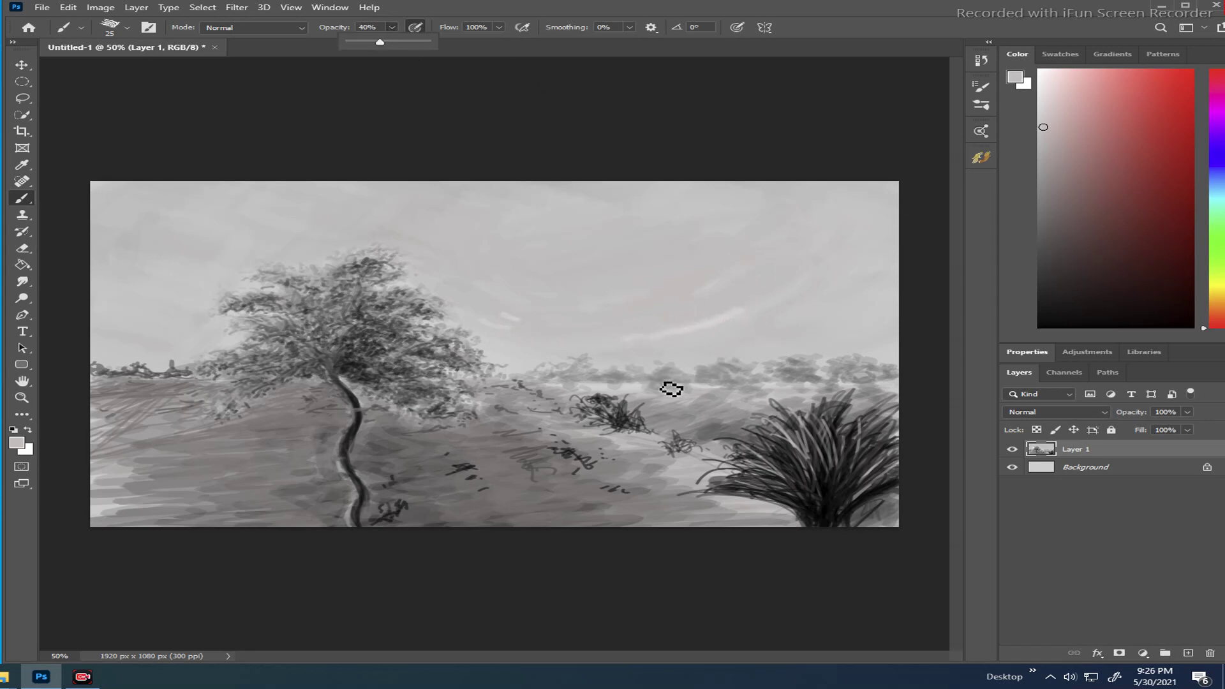
click(672, 322)
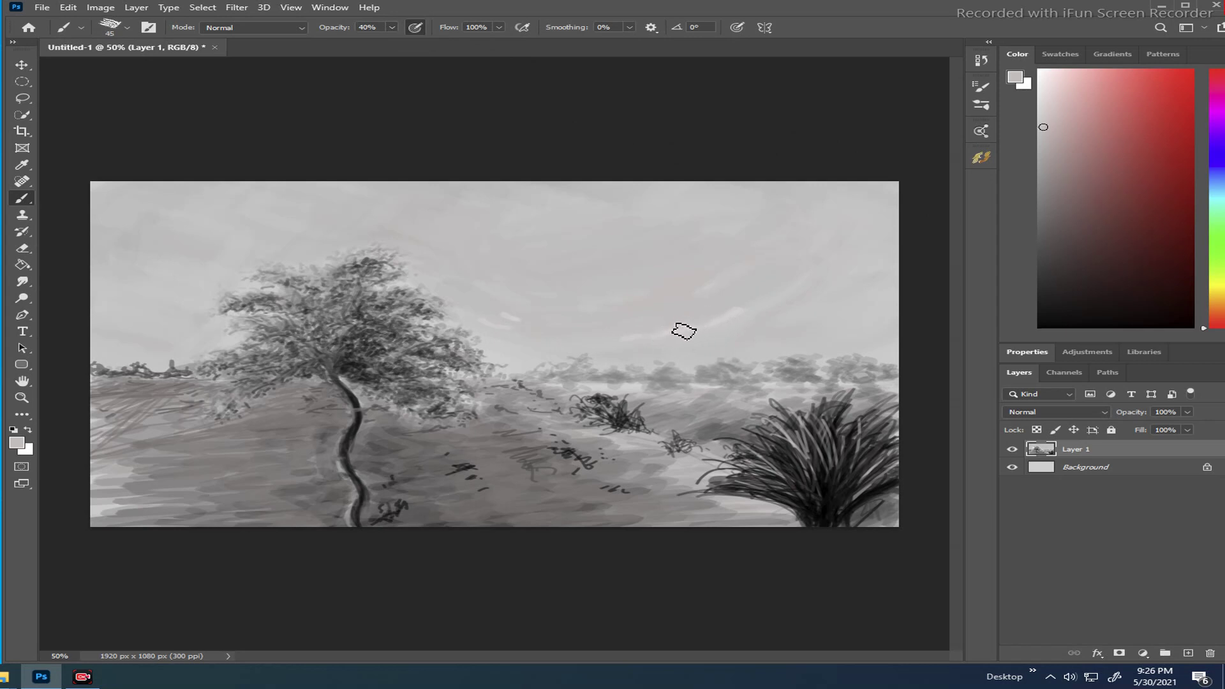